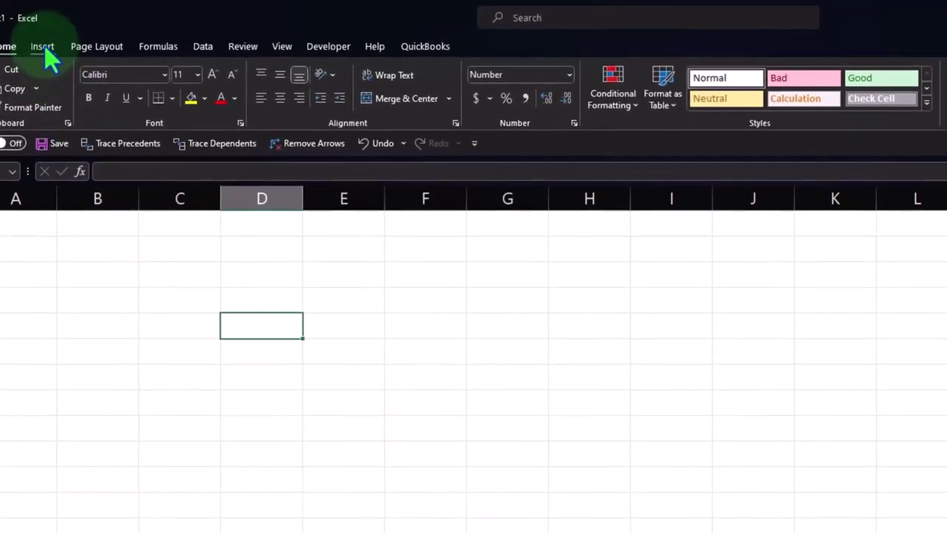
Step: Review the histogram and box and whisker options among the statistical charts, without data and with A2:A8 selected
left_click(45, 49)
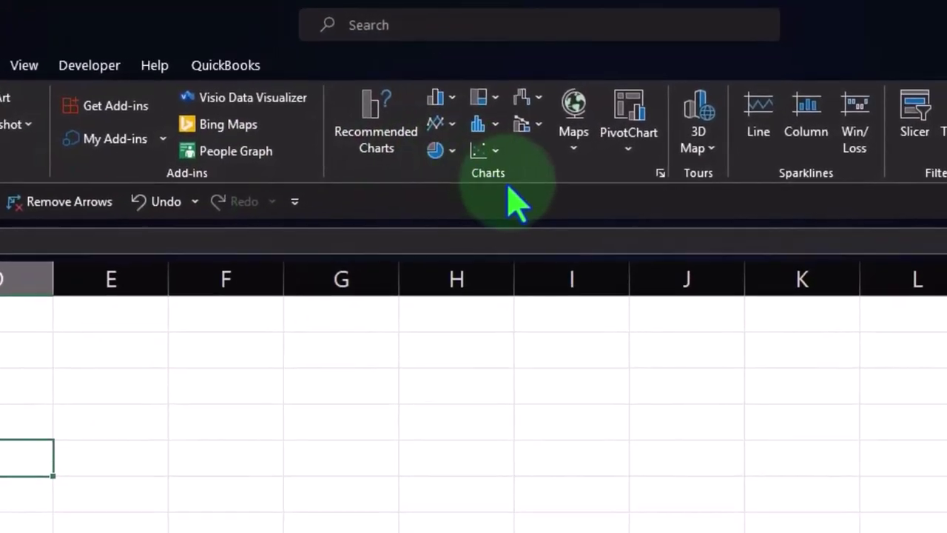
left_click(485, 125)
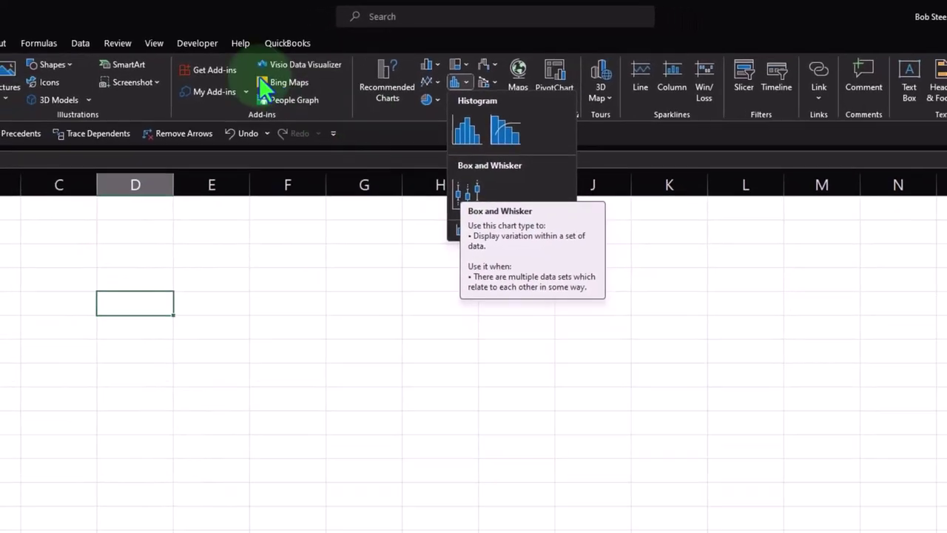
left_click(42, 31)
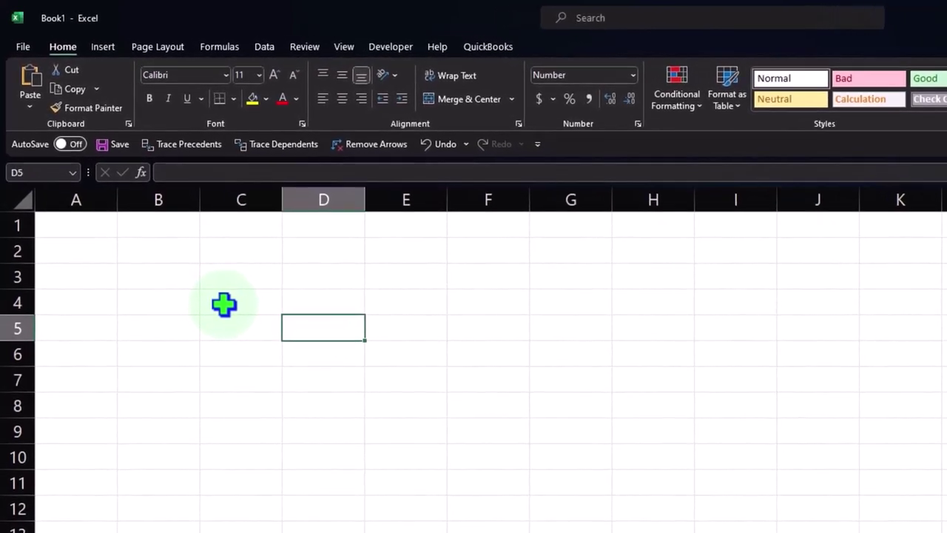
left_click_drag(89, 256, 90, 422)
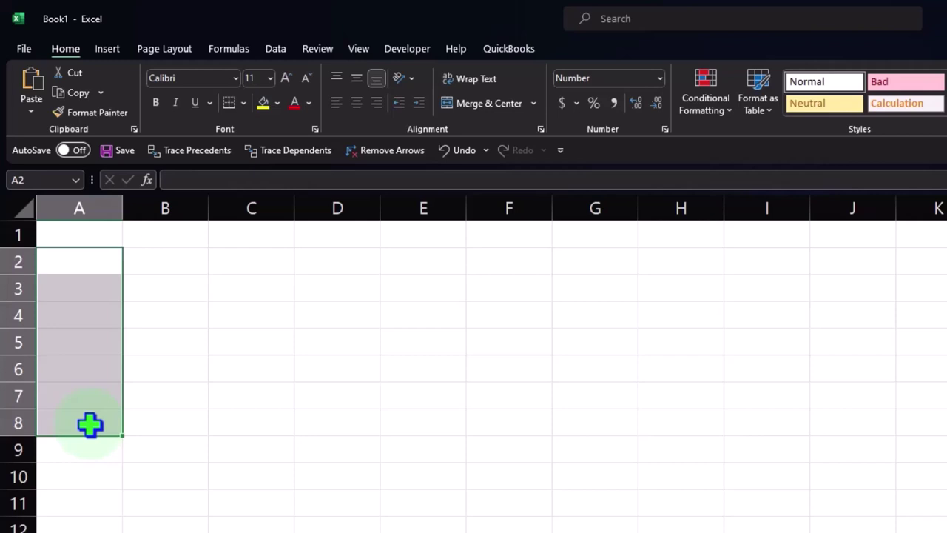
left_click(107, 49)
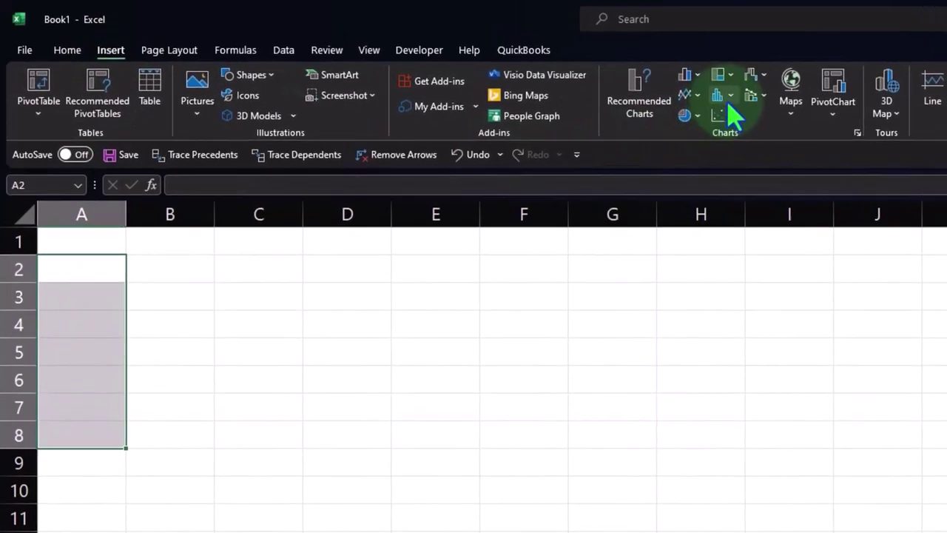
left_click(727, 96)
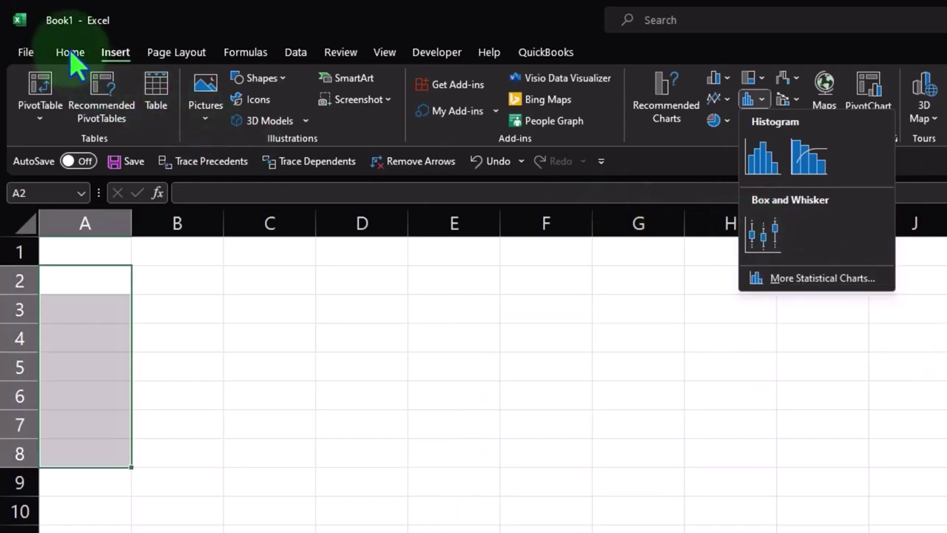
left_click(71, 53)
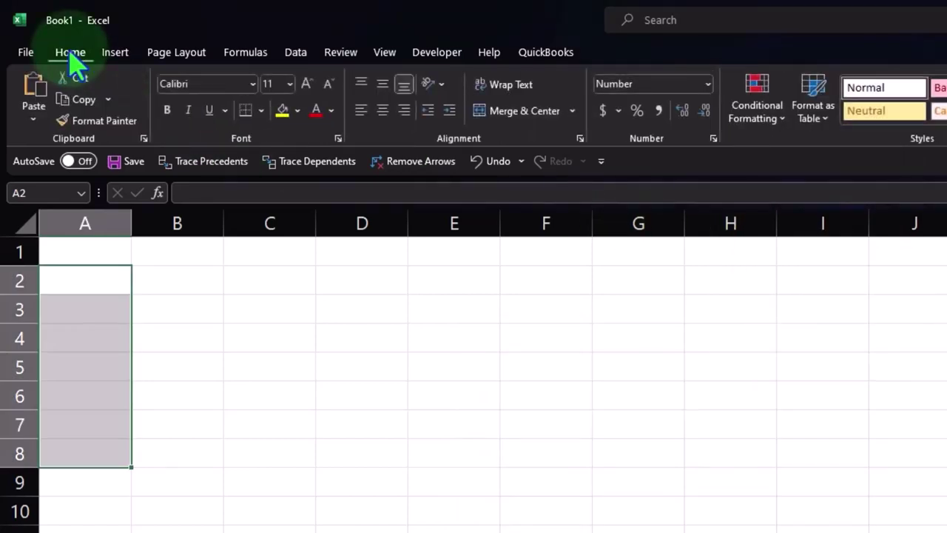
left_click(181, 320)
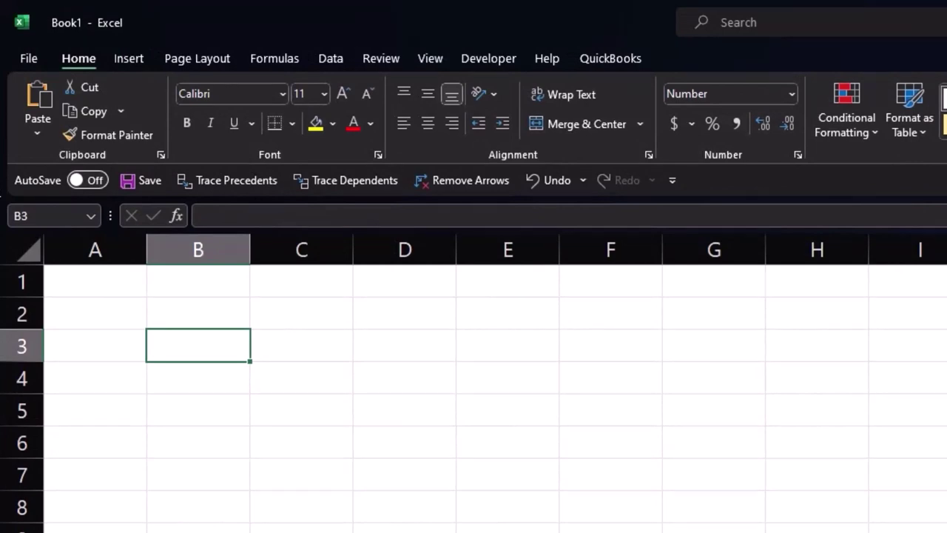
left_click(219, 430)
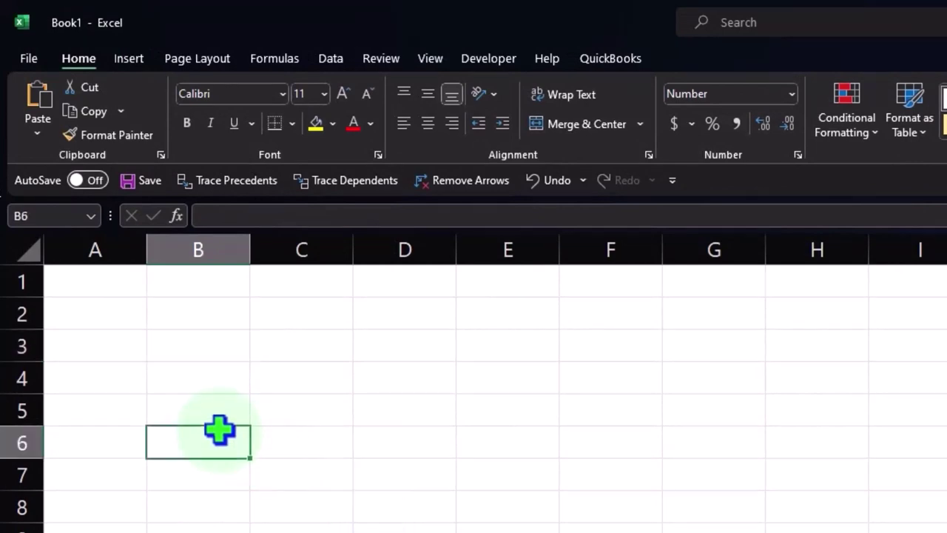
scroll(219, 430, "up", 1)
scroll(219, 430, "up", 3)
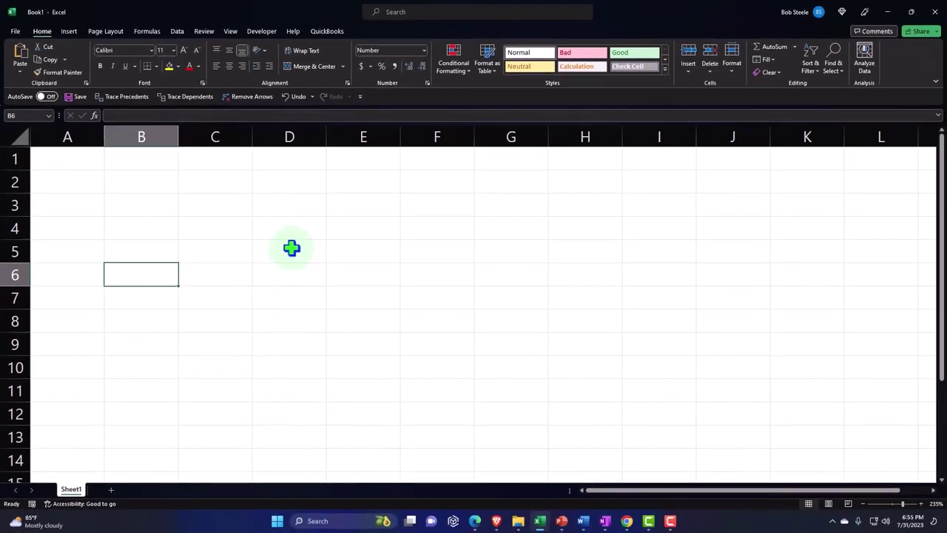
Step: Format all cells of the worksheet as Currency with 2 decimal places and the symbol set to None
left_click(20, 137)
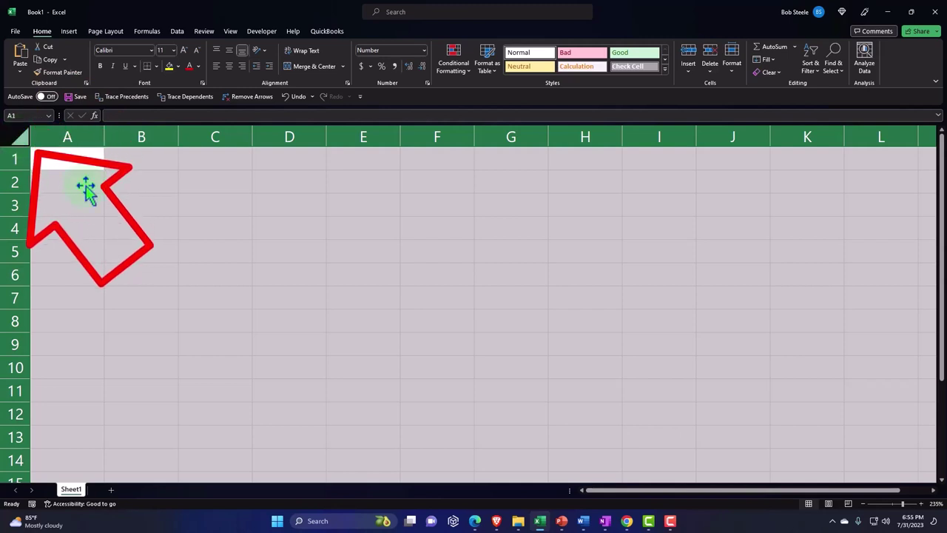
left_click(138, 227)
key("ctrl+a")
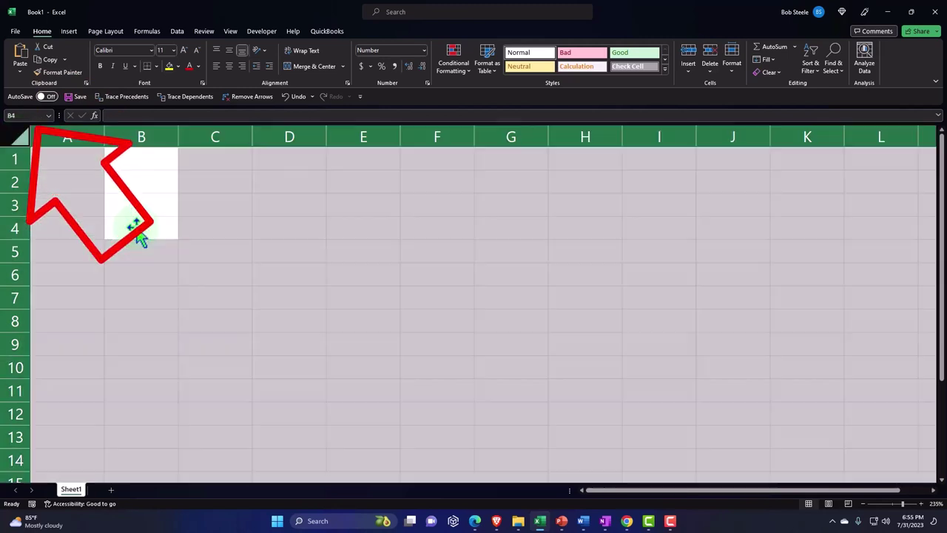
right_click(152, 197)
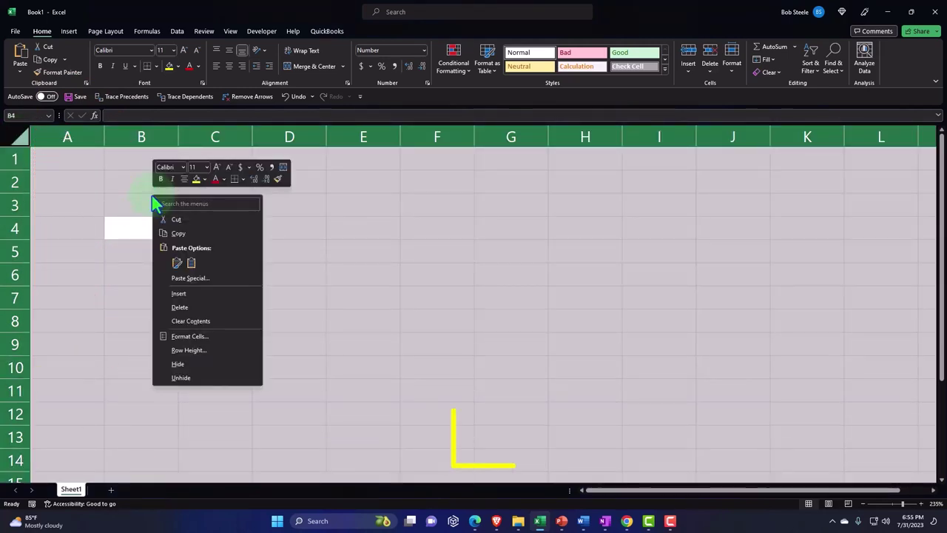
left_click(208, 337)
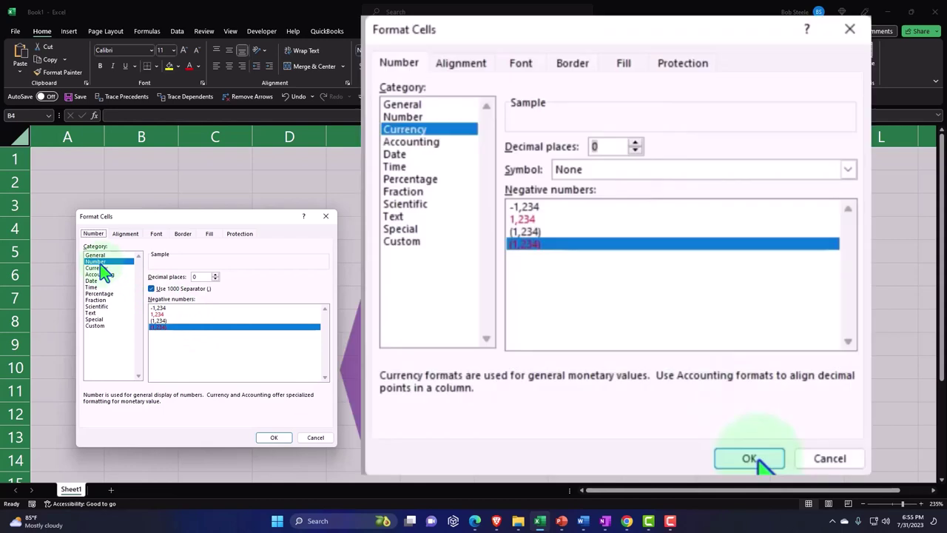
left_click(101, 268)
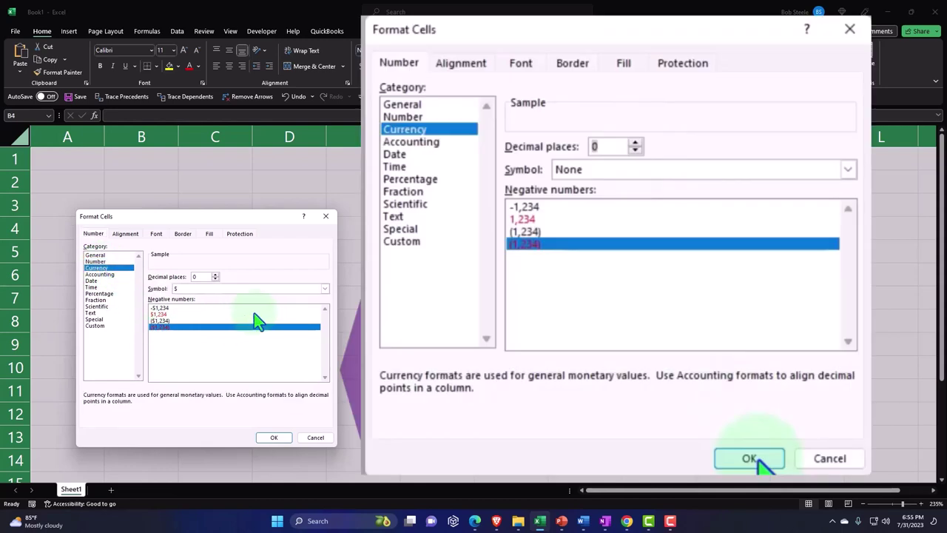
left_click(323, 289)
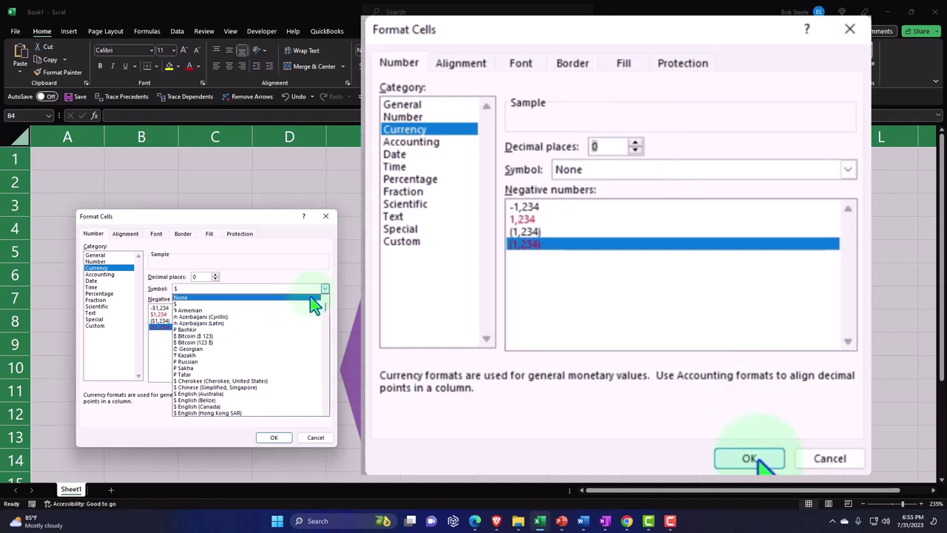
left_click(310, 297)
left_click(215, 274)
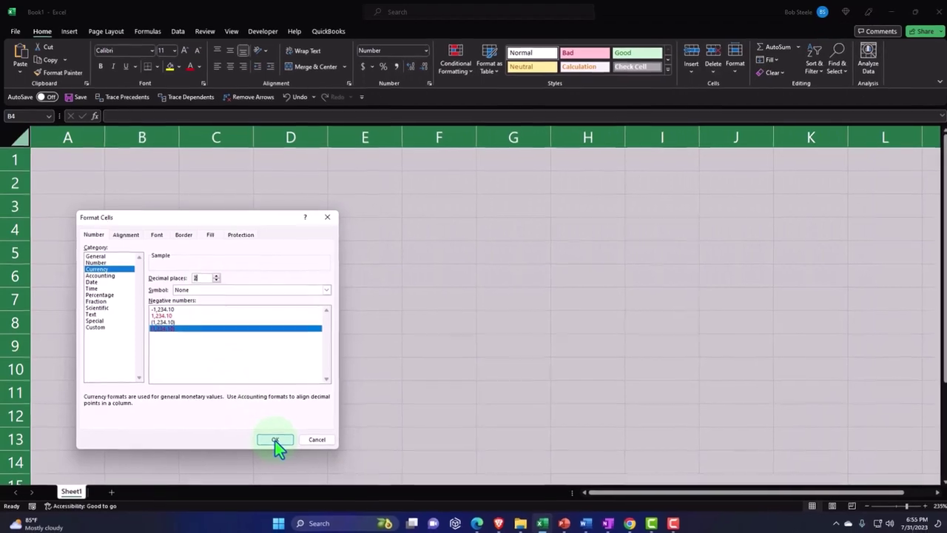
left_click(274, 437)
left_click(171, 207)
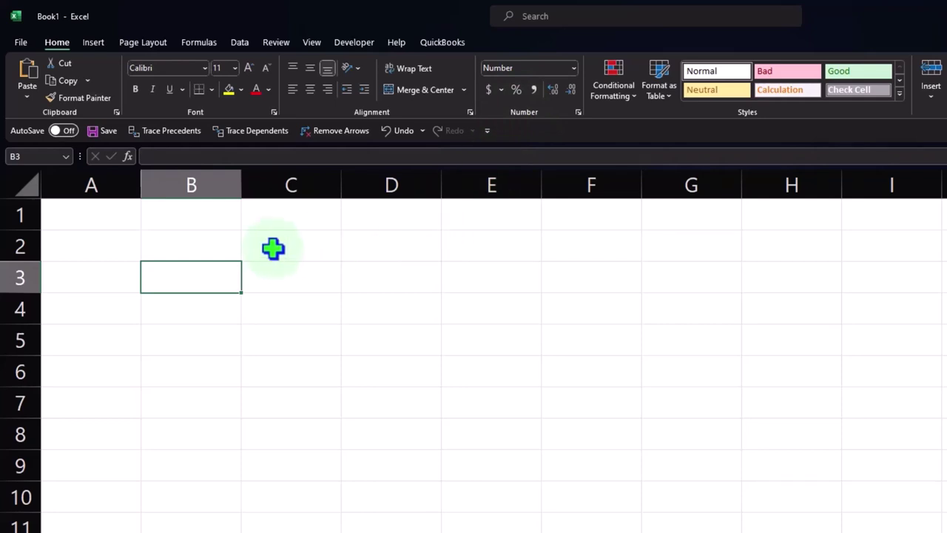
Step: Enter a random number formula in cell A1 with the RAND function, without arguments
left_click(115, 221)
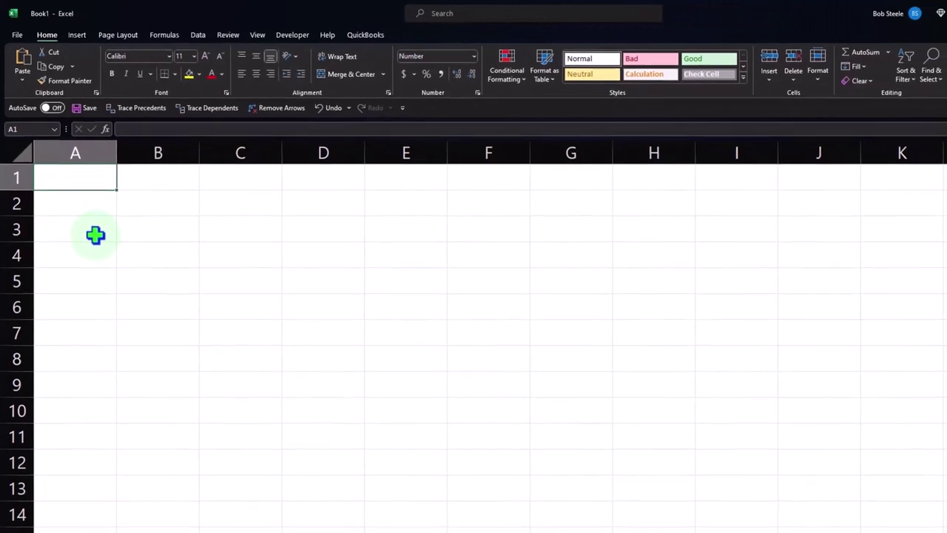
type("=")
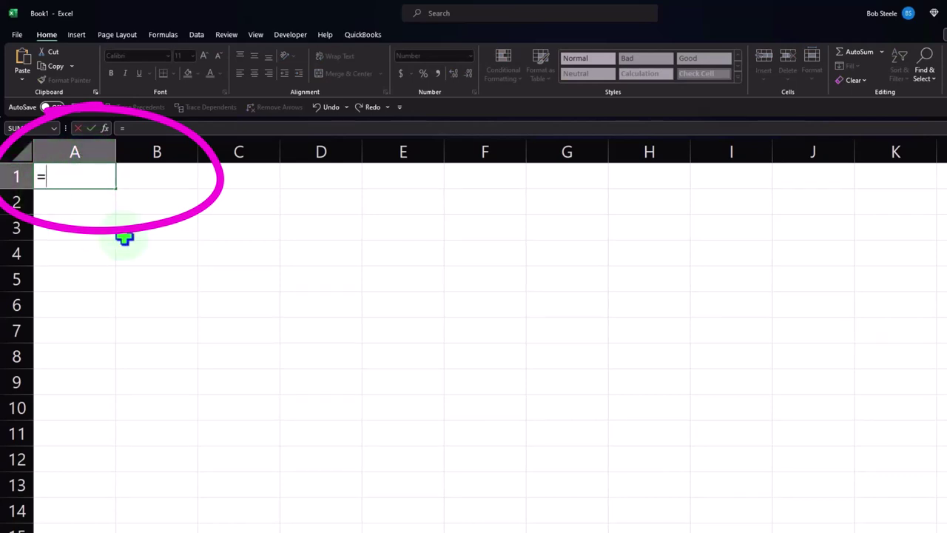
type("rand")
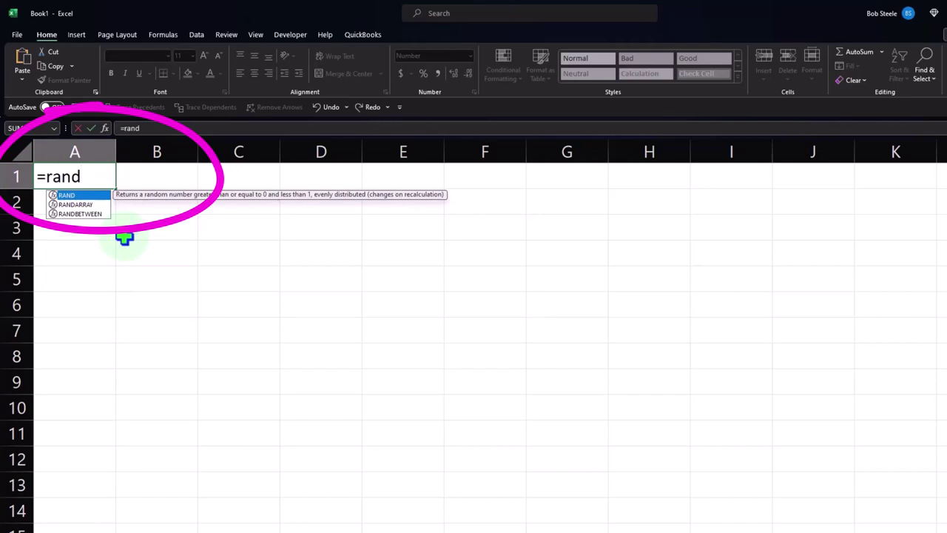
double_click(72, 196)
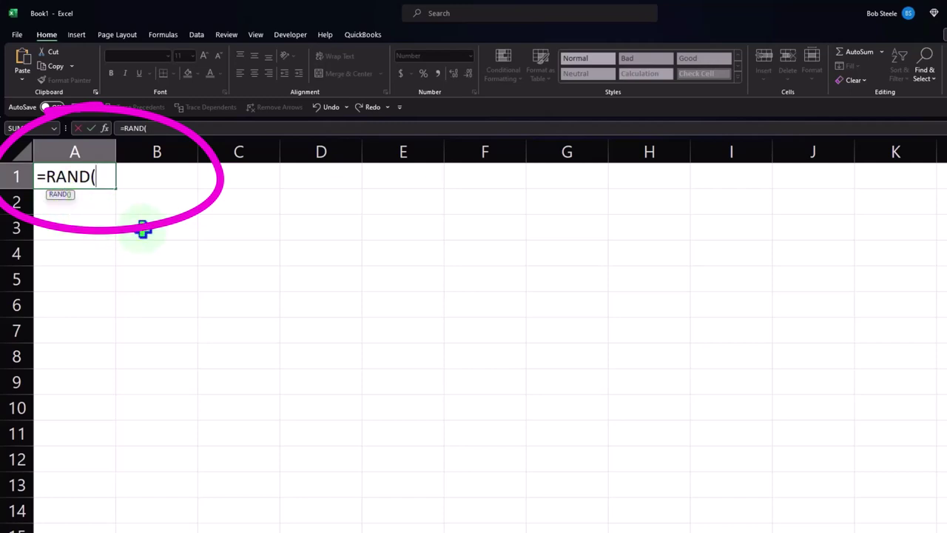
key("Return")
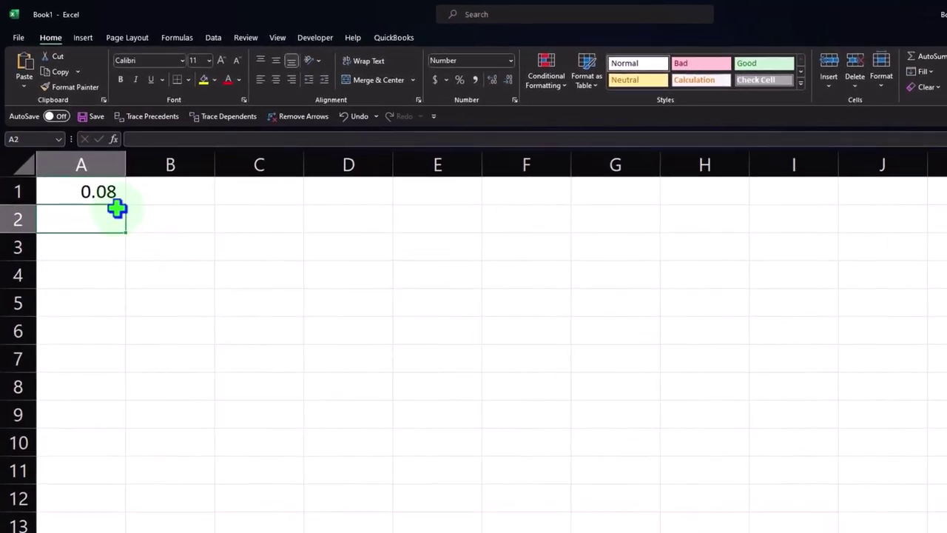
Step: Fill the RAND formula from A1 down through cell A8
left_click(121, 215)
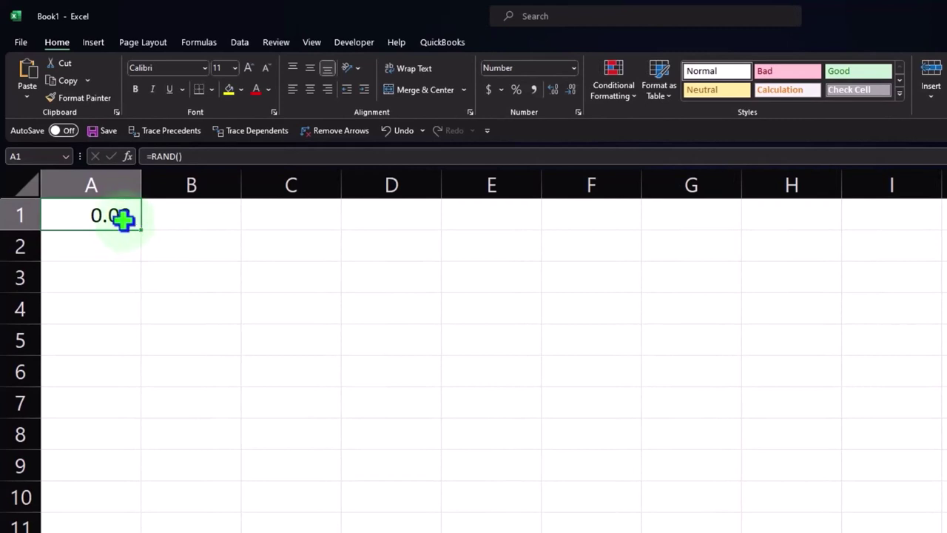
scroll(171, 367, "up", 3)
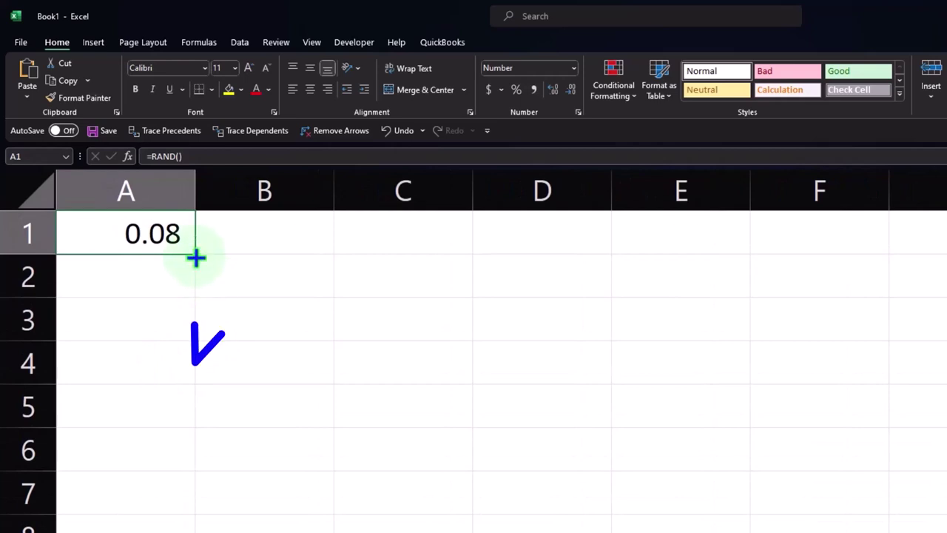
left_click_drag(196, 257, 188, 530)
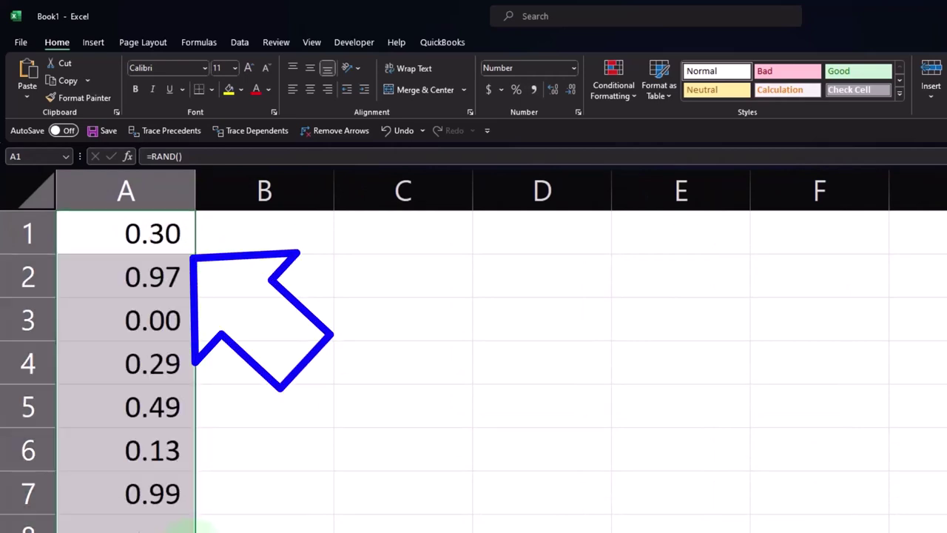
Step: Recalculate the random numbers by re-entering the unchanged RAND formulas in A6, A5 and A3
double_click(163, 445)
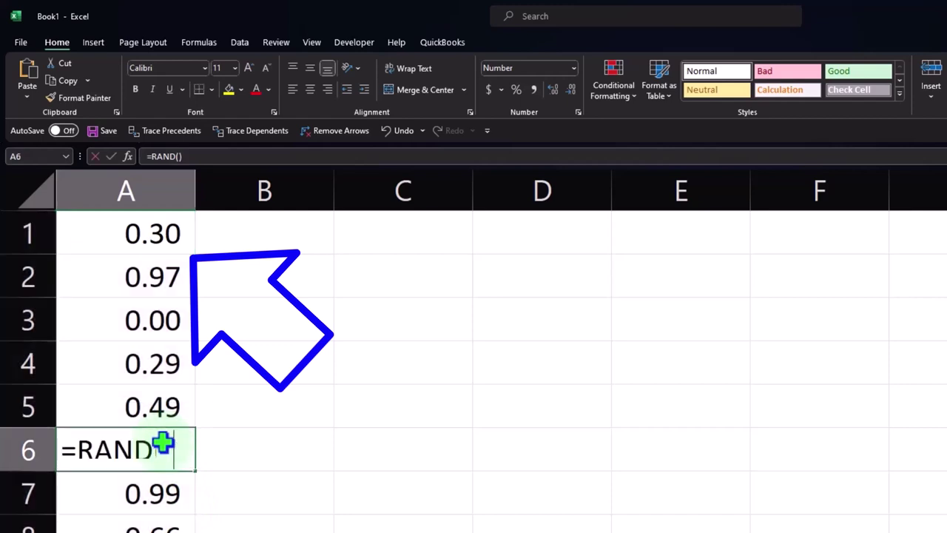
key("Return")
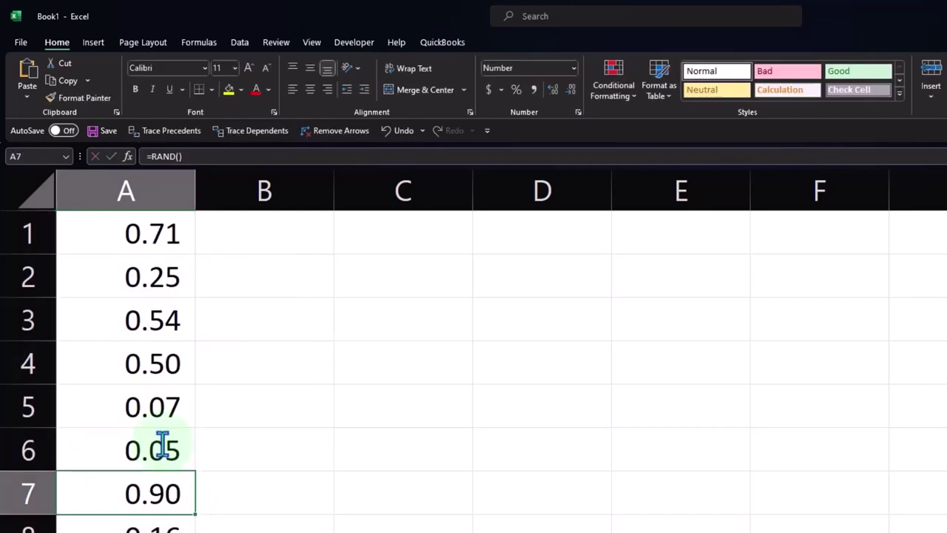
double_click(154, 403)
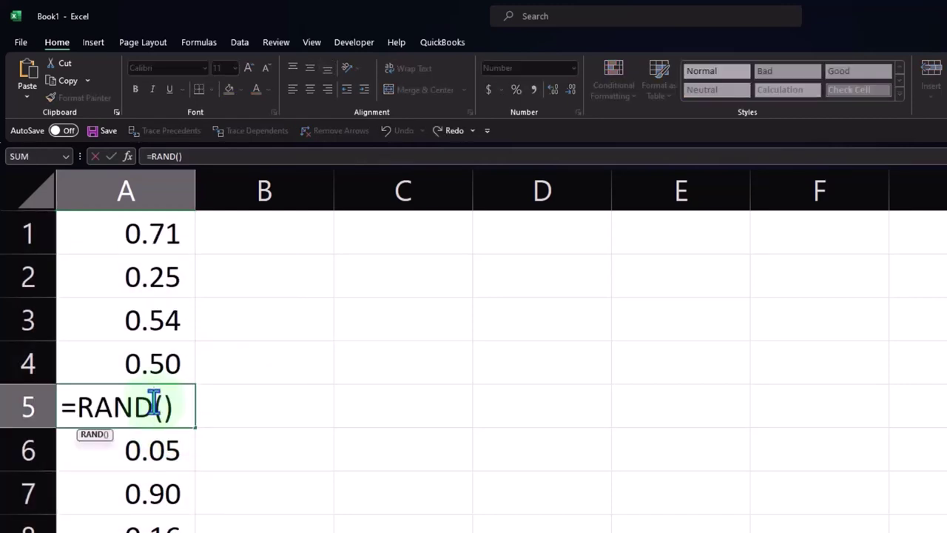
key("Return")
double_click(158, 331)
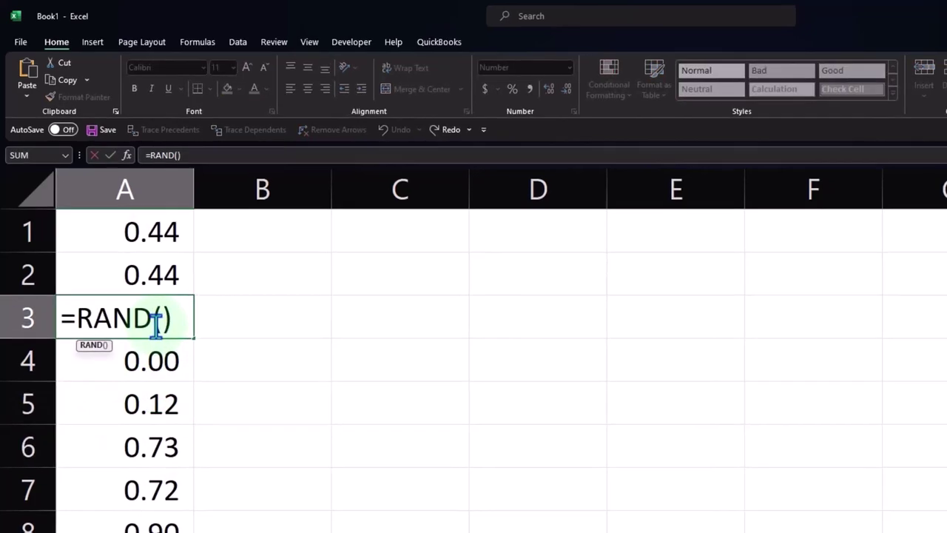
key("Return")
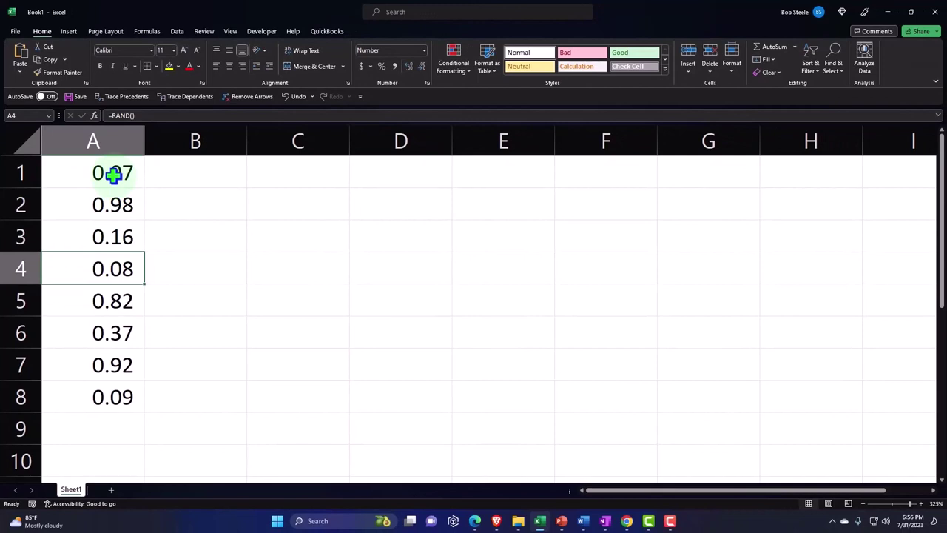
Step: Copy the random numbers in A1:A8 to the clipboard
left_click_drag(112, 174, 108, 292)
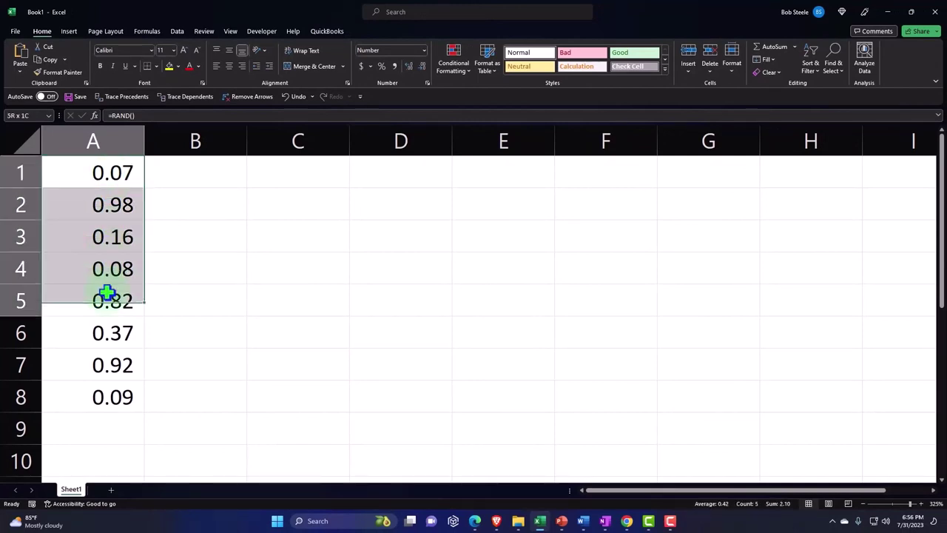
key("ctrl+c")
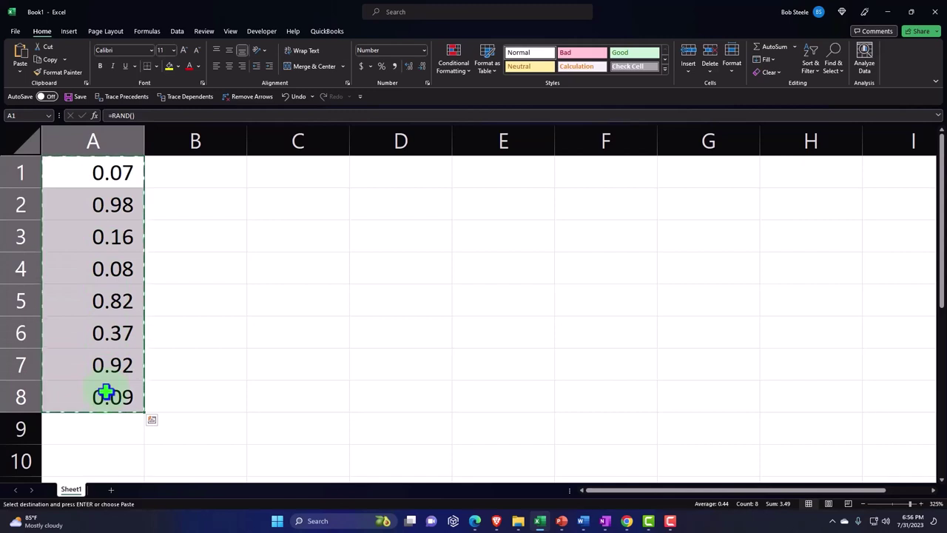
right_click(94, 215)
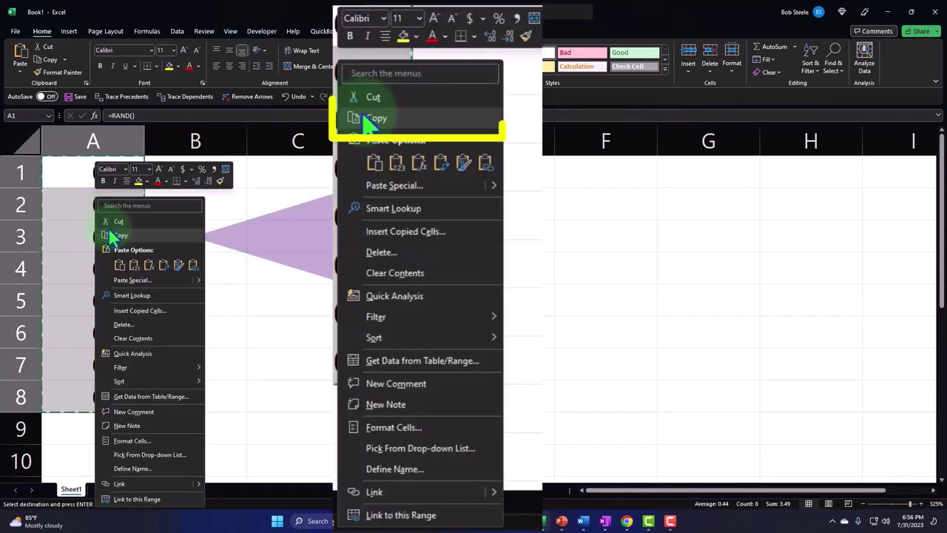
left_click(116, 236)
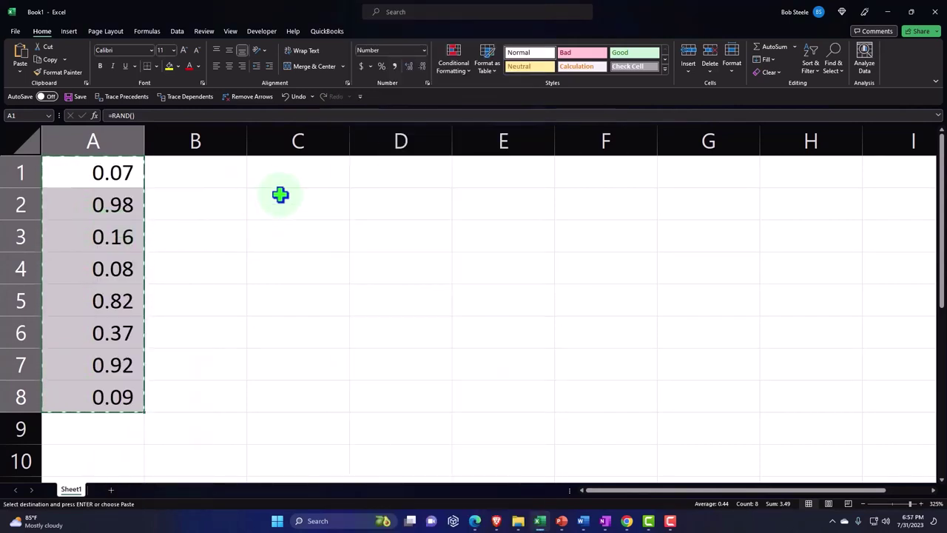
Step: Paste the copied random numbers as values only into C1:C8, and compare the contents of C1 with A1
left_click(286, 173)
right_click(285, 174)
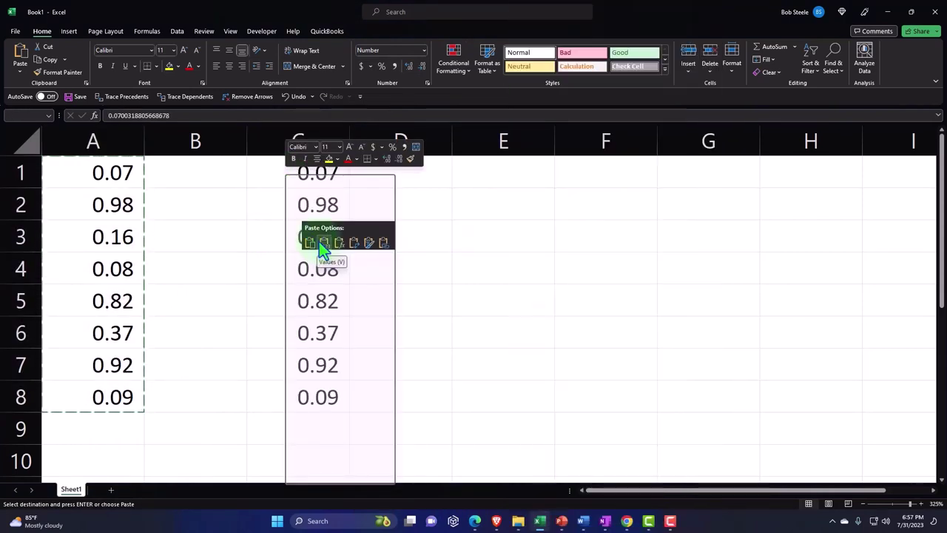
left_click(323, 242)
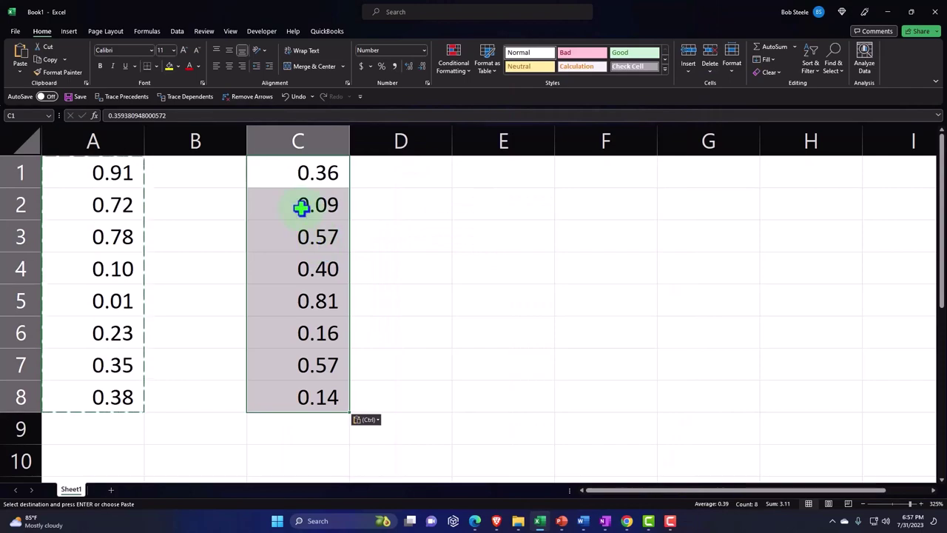
left_click(294, 172)
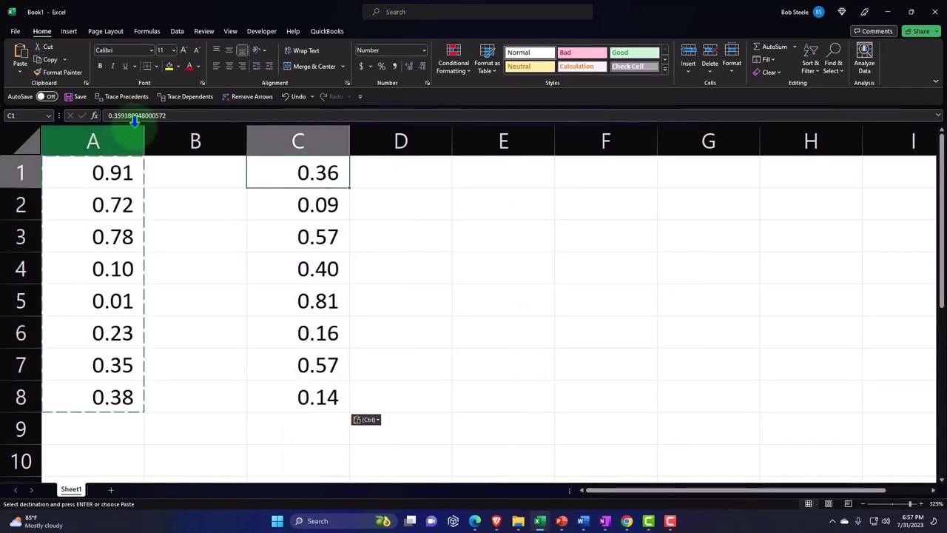
left_click(93, 176)
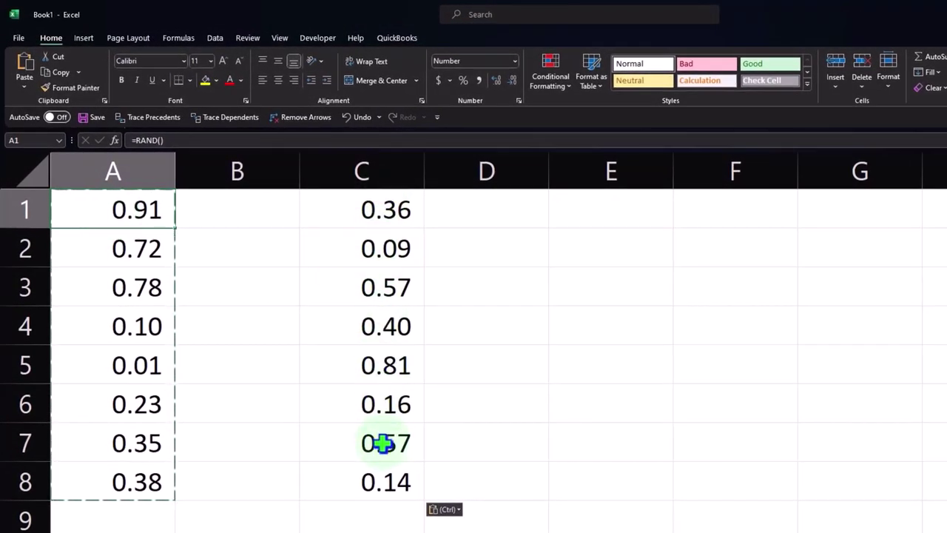
Step: Enter 100 in cell D1 as the multiplier for the random numbers
left_click(485, 219)
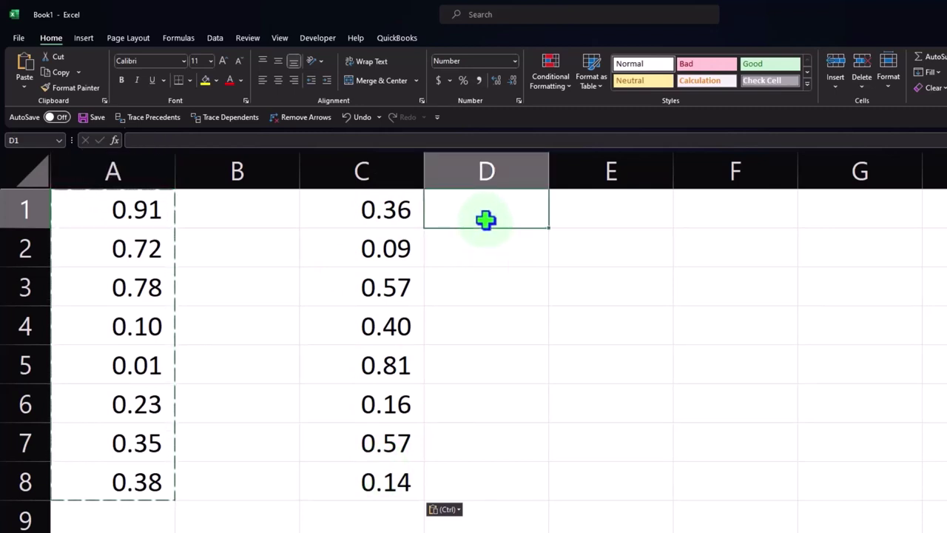
type("1")
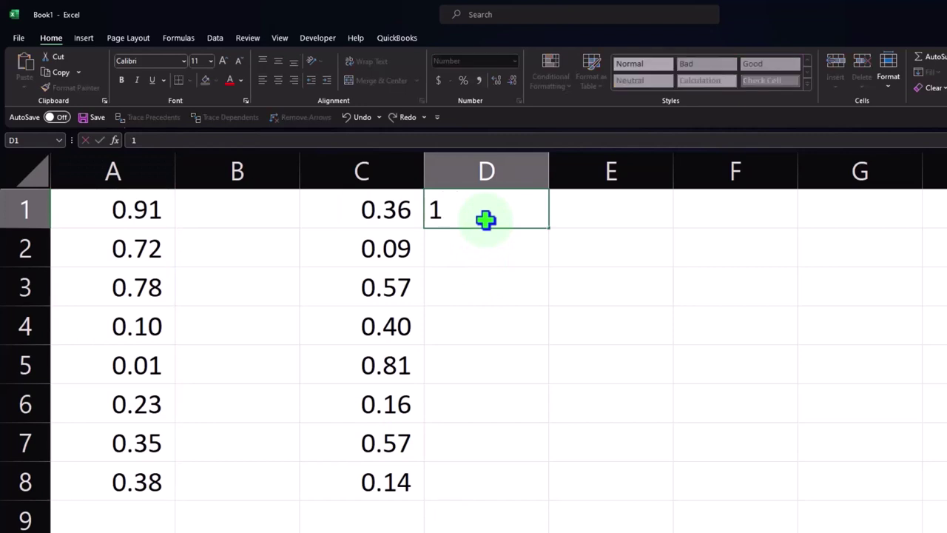
type("00")
key("Return")
Step: Enter a formula in E1 that multiplies the random value in C1 by the multiplier in D1
key("Up")
key("Right")
key("F2")
type("+")
key("Left")
key("Left")
type("*")
key("Left")
key("Return")
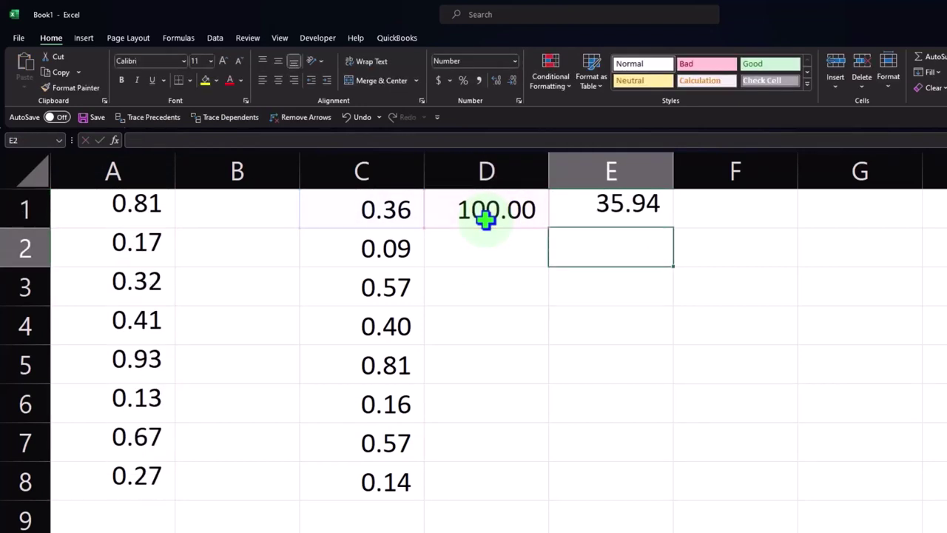
Step: Enter a formula in D2 that repeats the multiplier from D1
left_click(522, 247)
type("+")
key("Up")
key("Return")
key("Up")
key("Right")
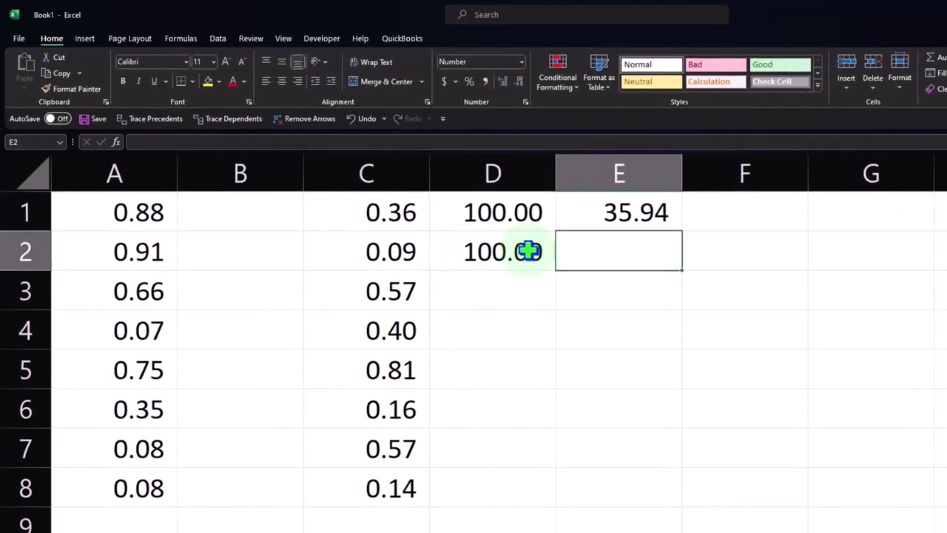
left_click(523, 247)
type("+")
key("Up")
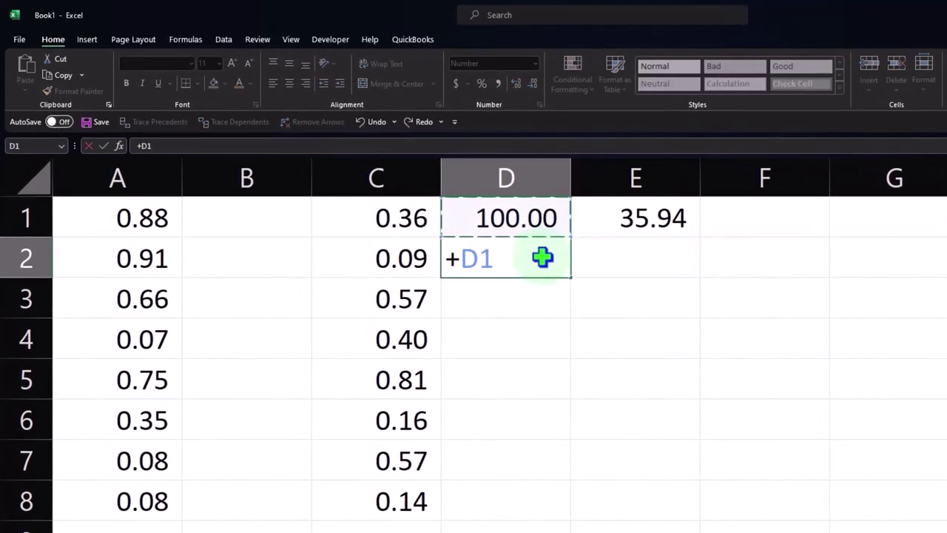
key("Return")
Step: Fill the multiplier reference from D2 down to D8 and the product formula from E1 down to E8
left_click(598, 257)
left_click(681, 214)
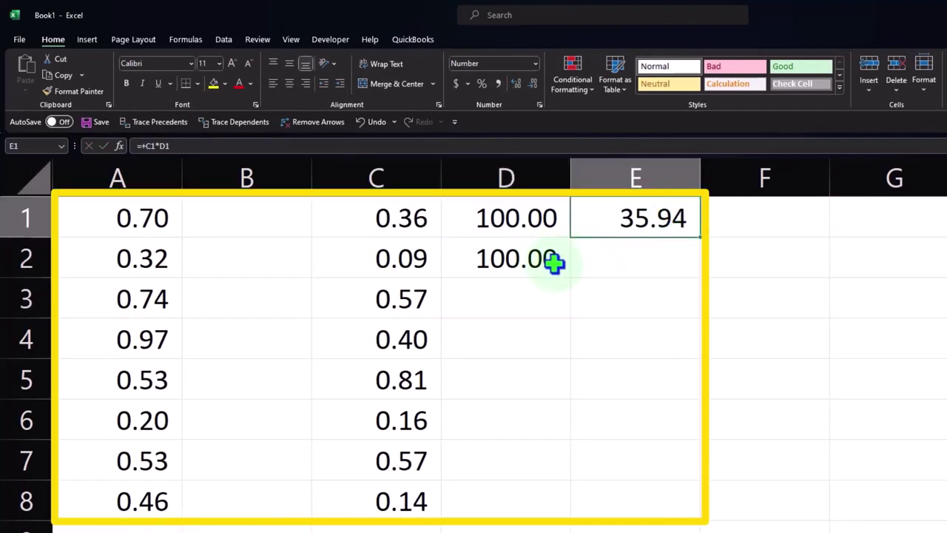
left_click(551, 262)
left_click_drag(571, 279, 570, 514)
left_click(674, 224)
left_click_drag(699, 238, 689, 506)
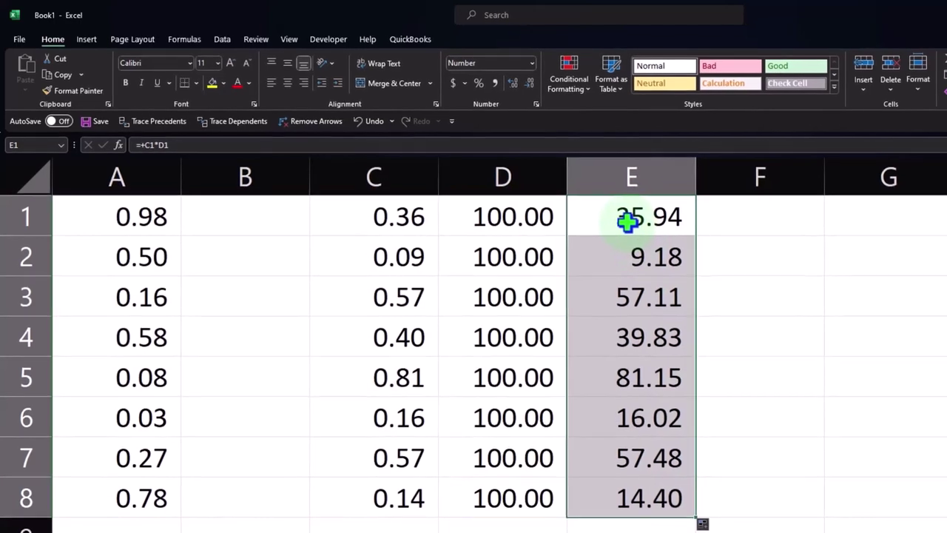
left_click(627, 220)
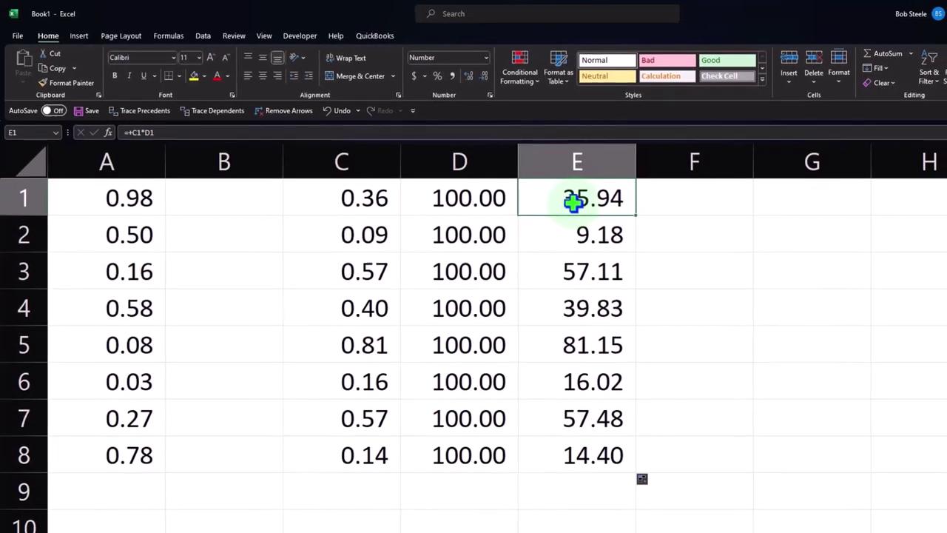
left_click_drag(573, 202, 566, 444)
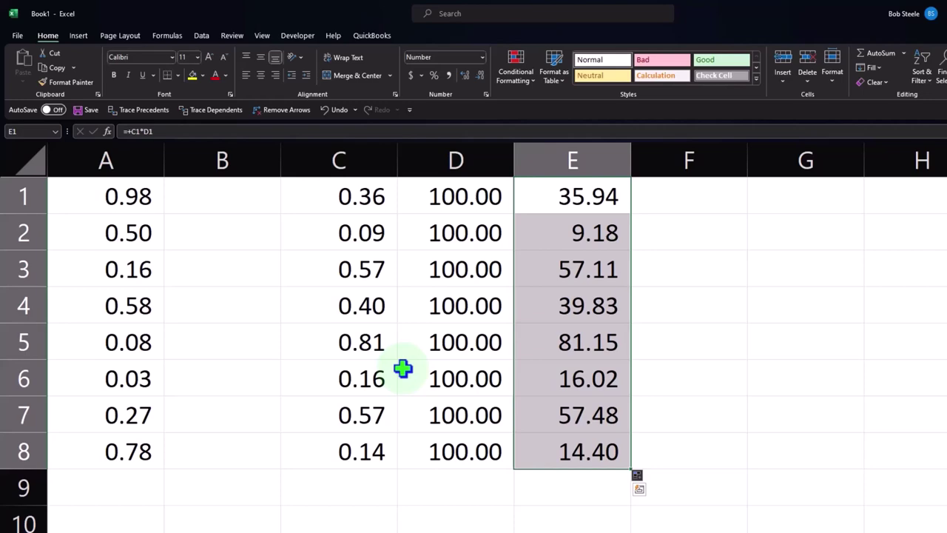
Step: Set the multiplier in D1 to 200
left_click(419, 206)
type("200")
key("Return")
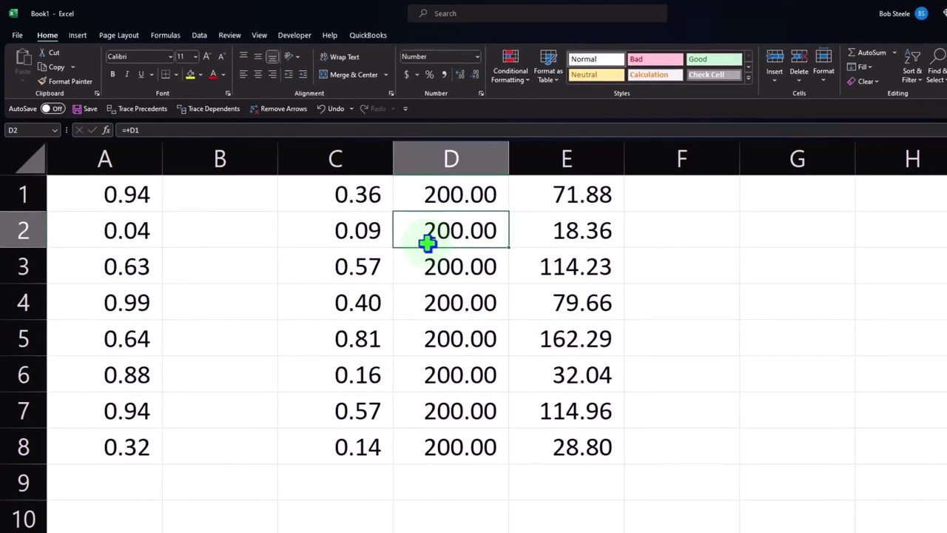
Step: Set the multiplier in D1 to 1,000 to scale up the products in column E
left_click(444, 188)
type("1,0")
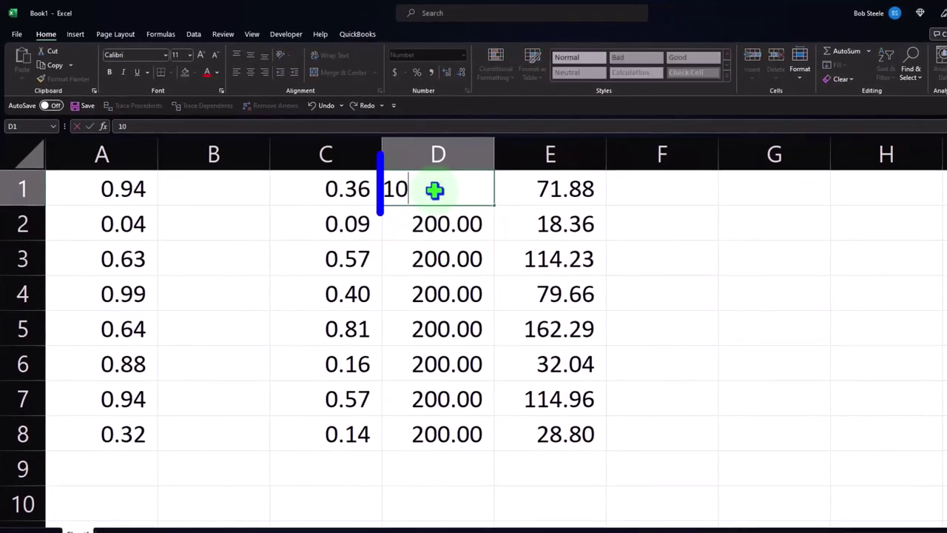
type("00")
key("Return")
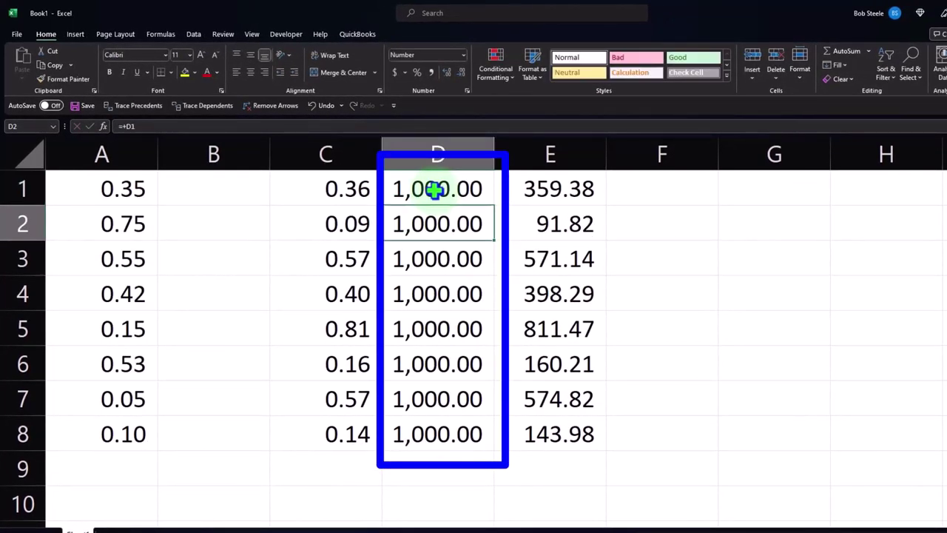
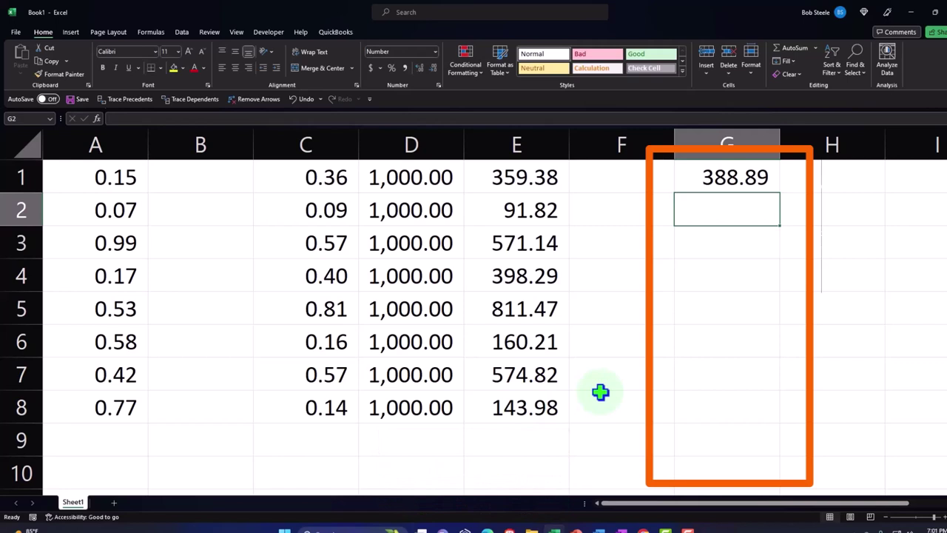
Step: Enter a SUM formula in G2 that totals the scaled numbers in E1:E8
type("=sum(")
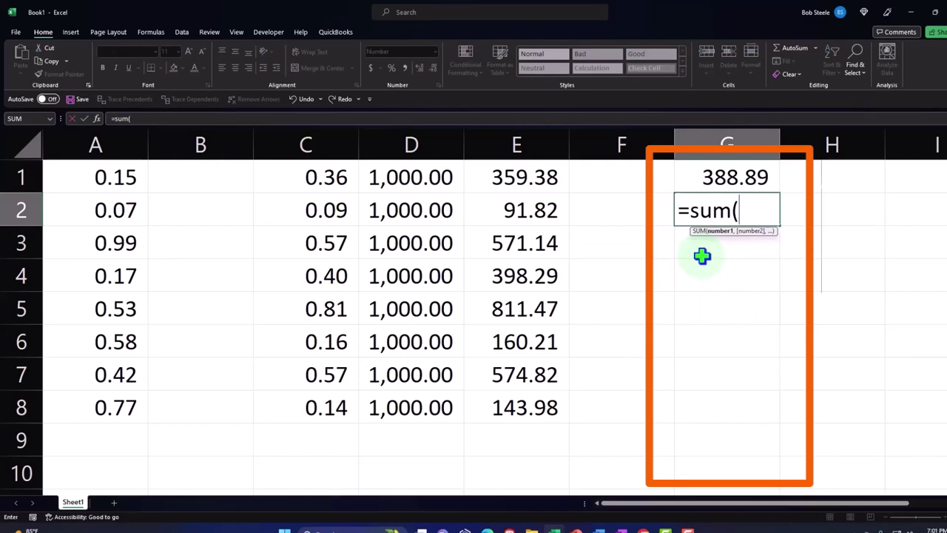
left_click_drag(533, 173, 541, 405)
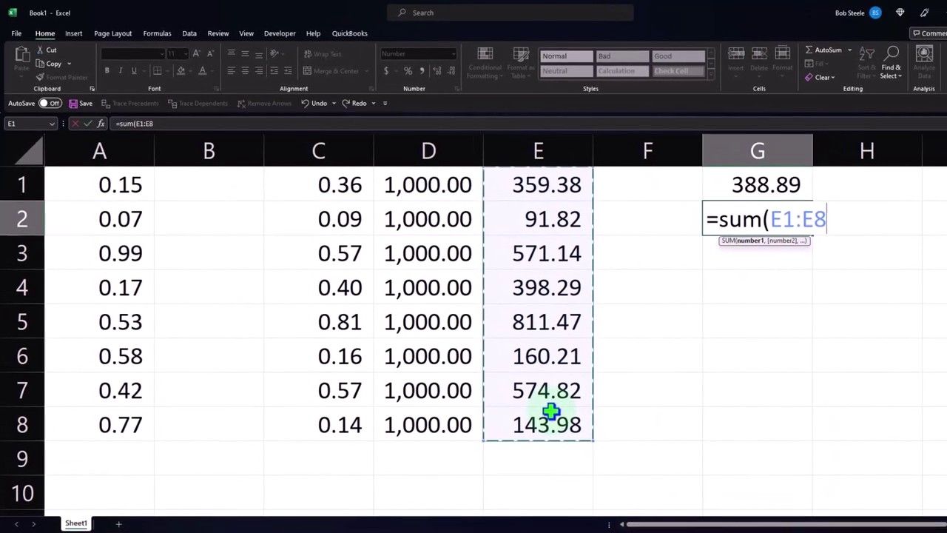
key("Return")
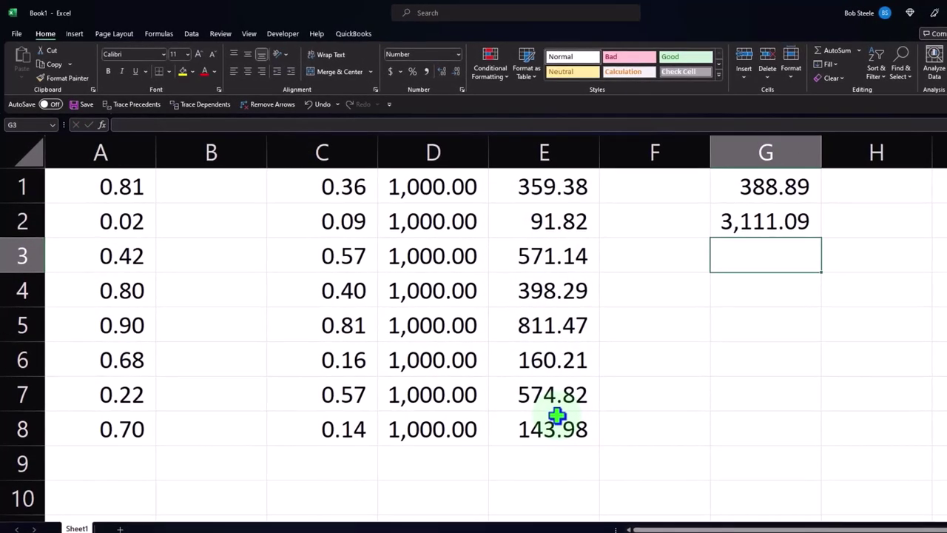
Step: Enter a COUNT formula in G3 that counts the numbers in E1:E8
type("=count")
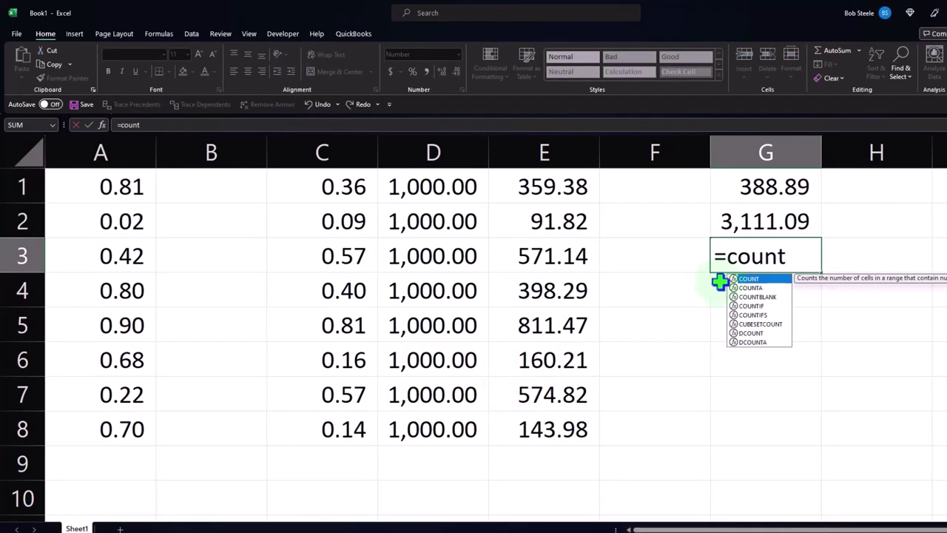
double_click(746, 279)
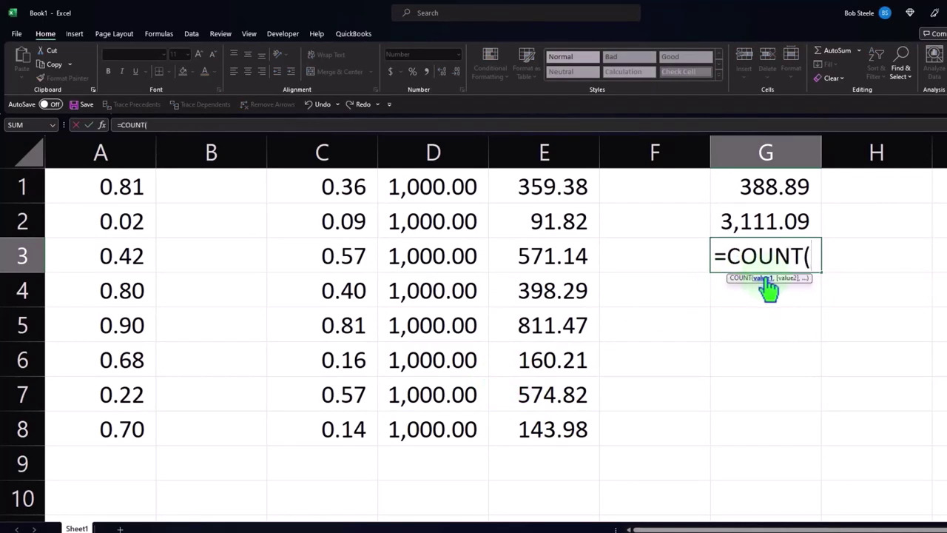
left_click_drag(560, 193, 556, 429)
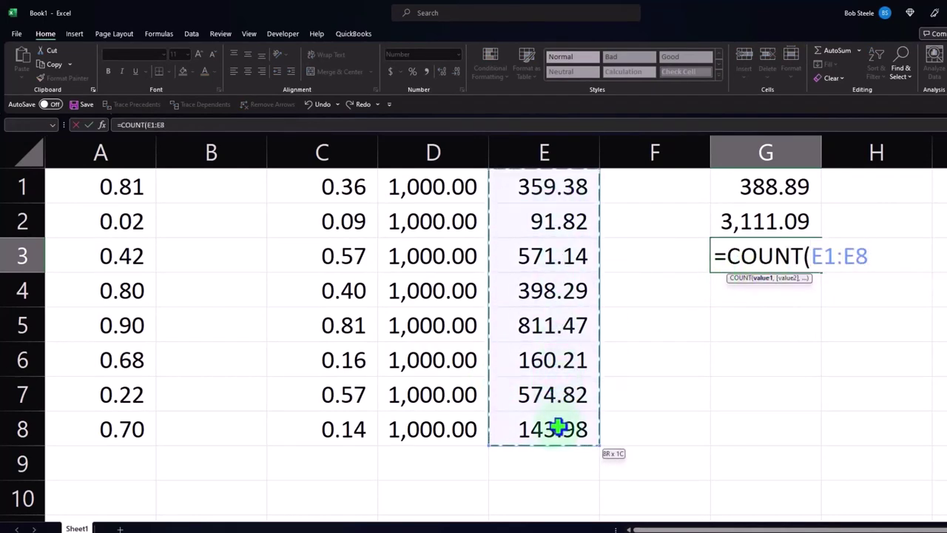
key("Return")
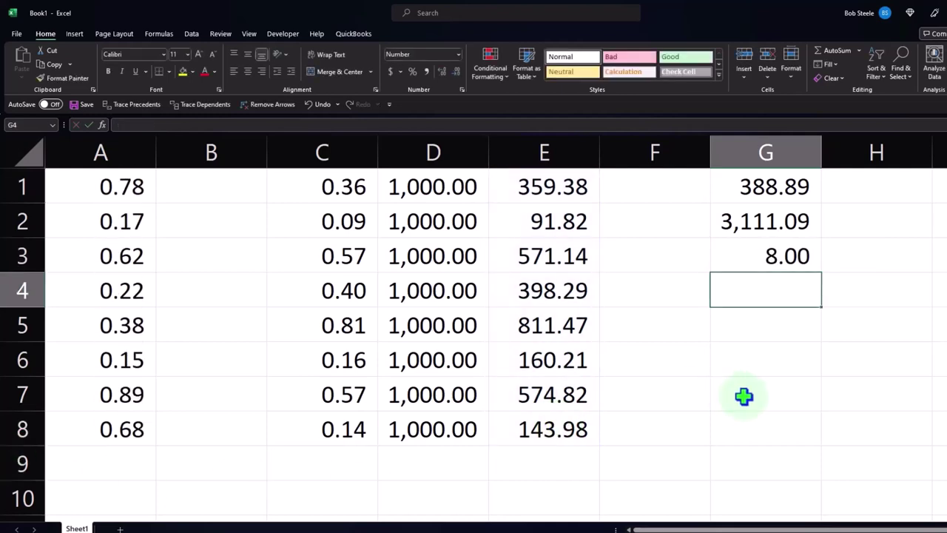
Step: Calculate the mean manually in G4 by dividing the sum in G2 by the count in G3
type("=")
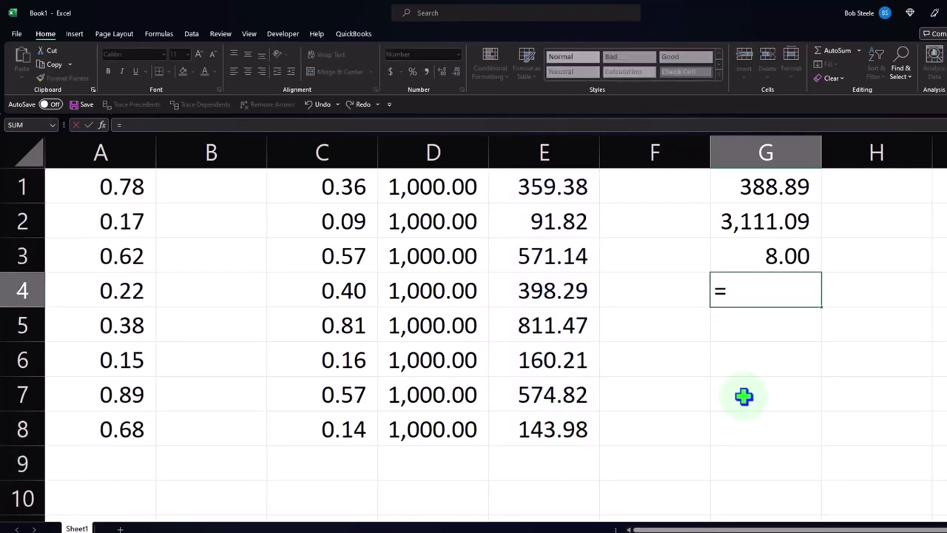
key("Up")
key("Up")
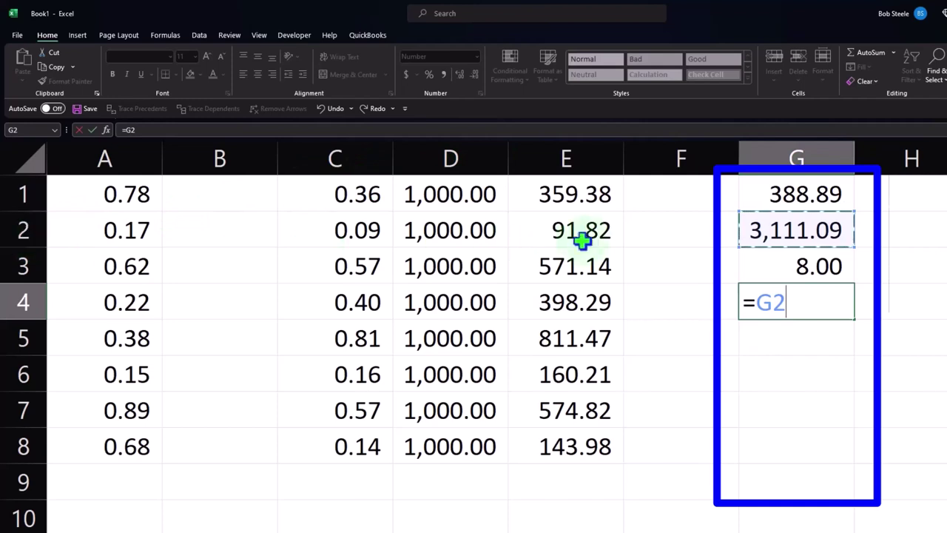
type("/")
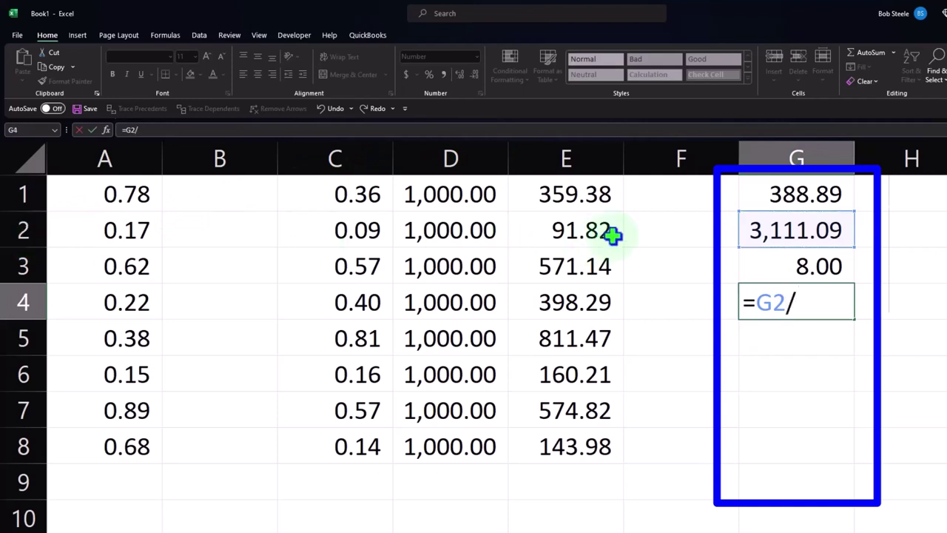
left_click(807, 267)
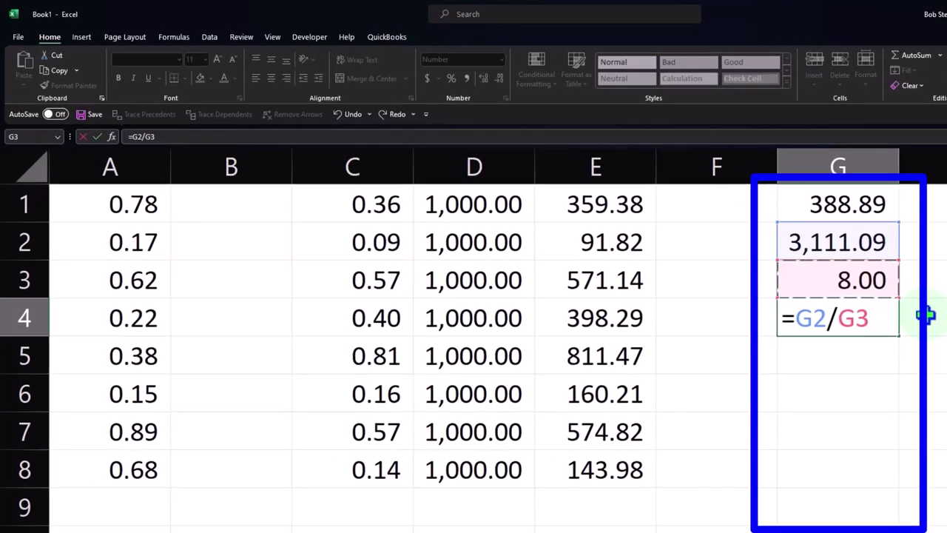
key("Return")
left_click(855, 318)
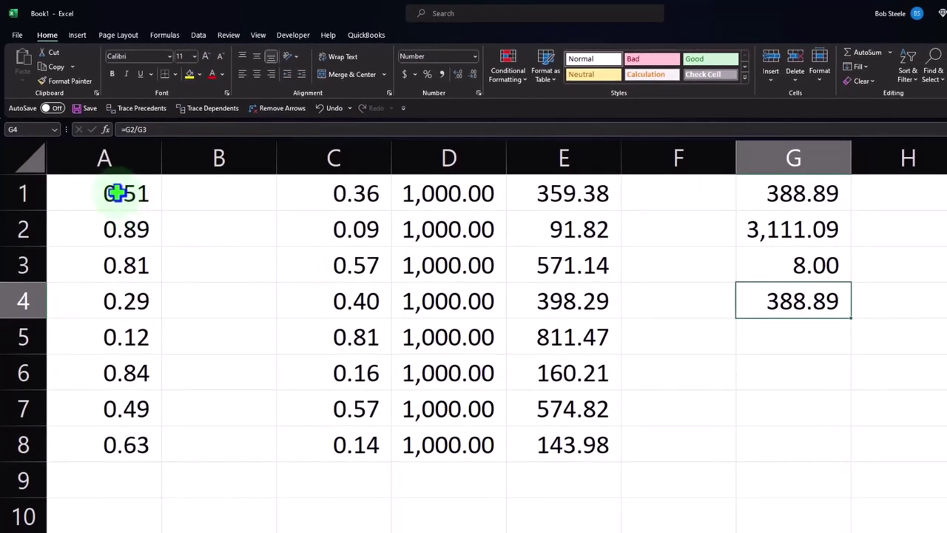
Step: Clear the contents of A1:G8 to empty the worksheet
left_click_drag(122, 192, 651, 431)
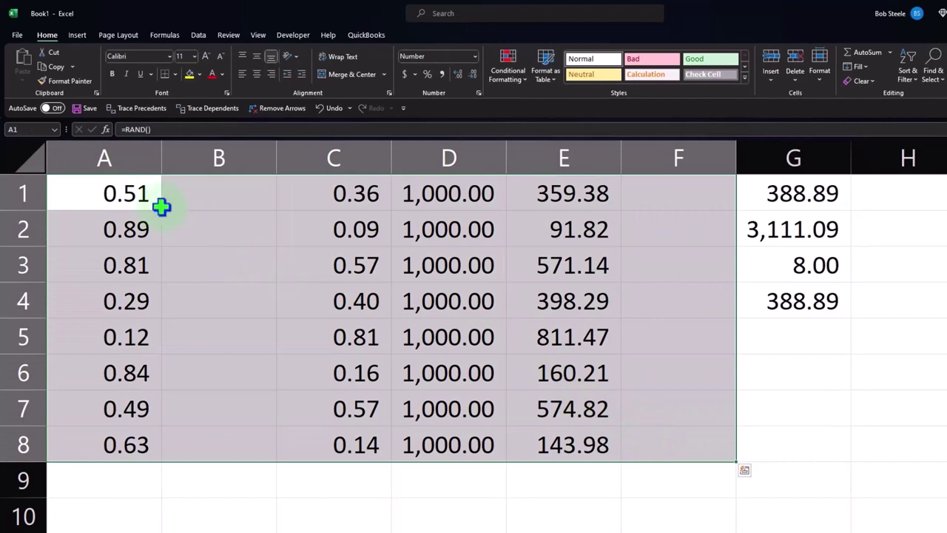
left_click(133, 193)
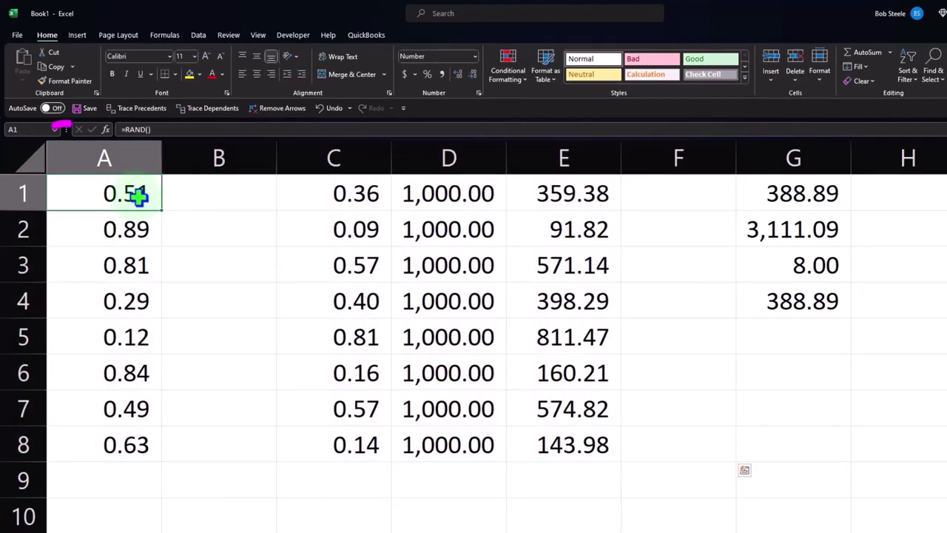
mouse_move(144, 199)
left_mouse_down()
mouse_move(292, 271)
mouse_move(612, 395)
mouse_move(751, 425)
mouse_move(779, 443)
left_mouse_up()
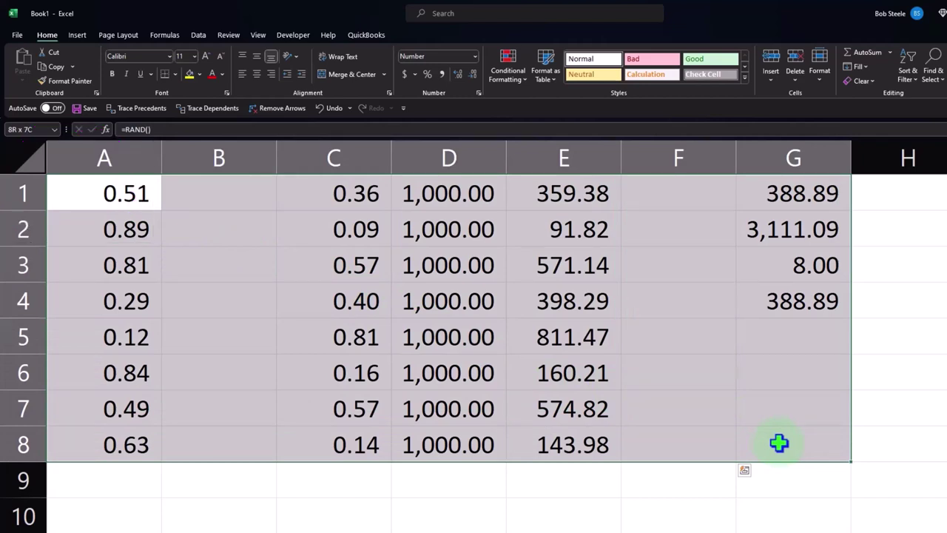
left_click_drag(779, 443, 779, 443)
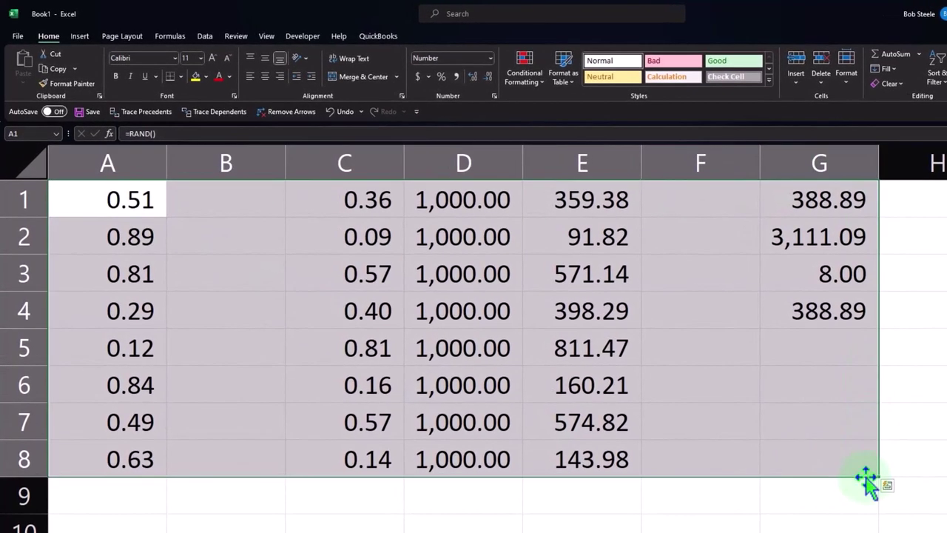
left_click_drag(131, 200, 799, 443)
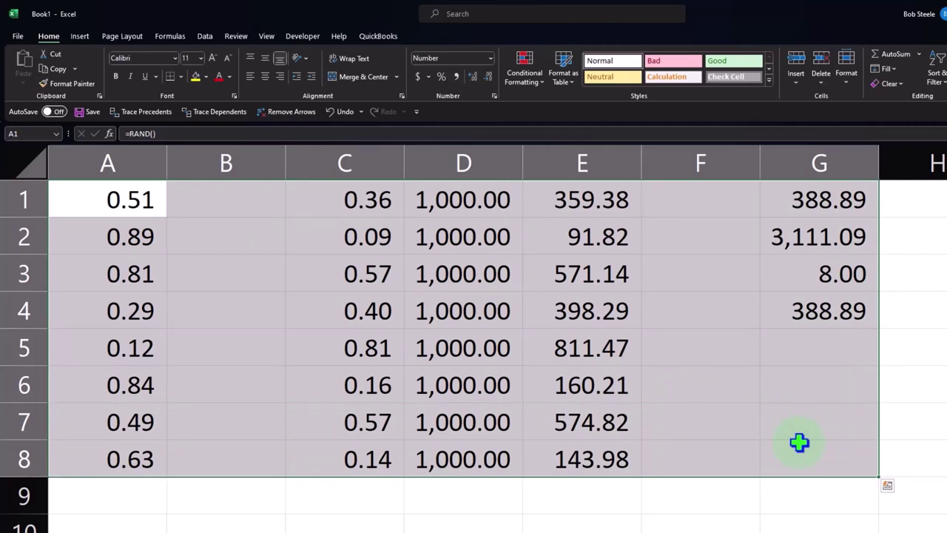
key("Delete")
left_click(499, 351)
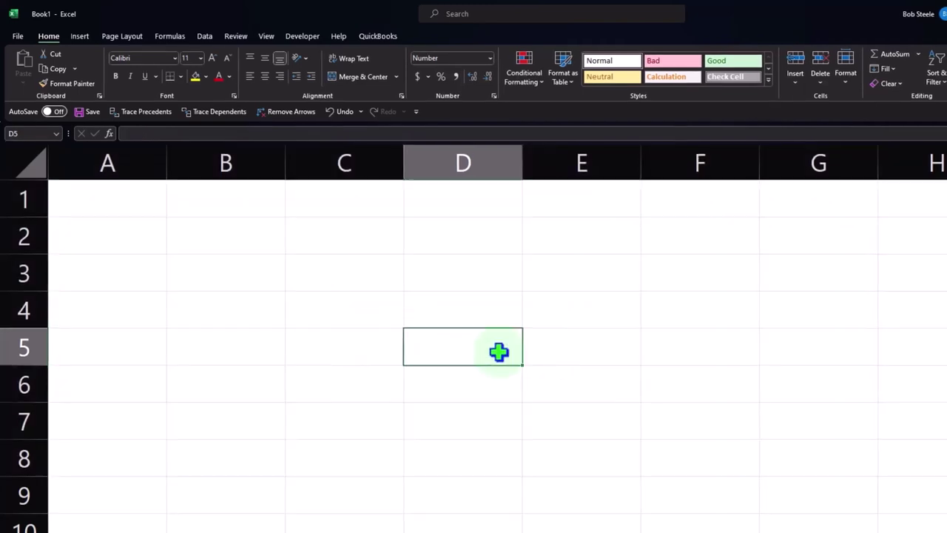
Step: Begin a formula in A1 with =rand so the matching random-number functions are suggested
left_click(130, 198)
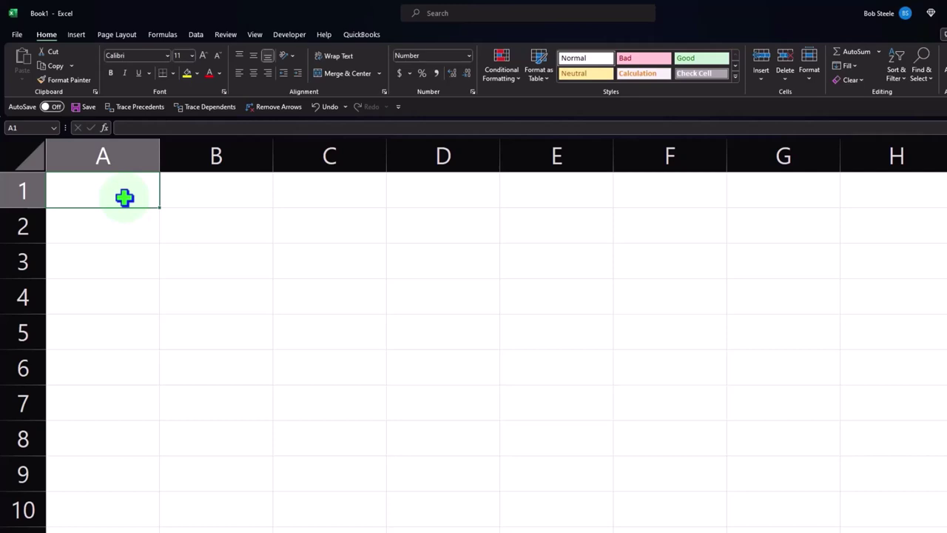
type("=")
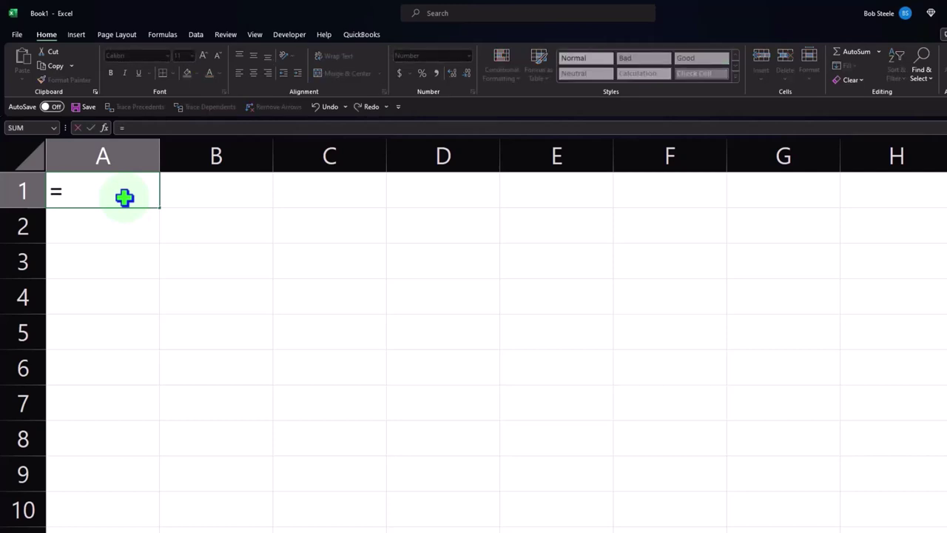
type("rand")
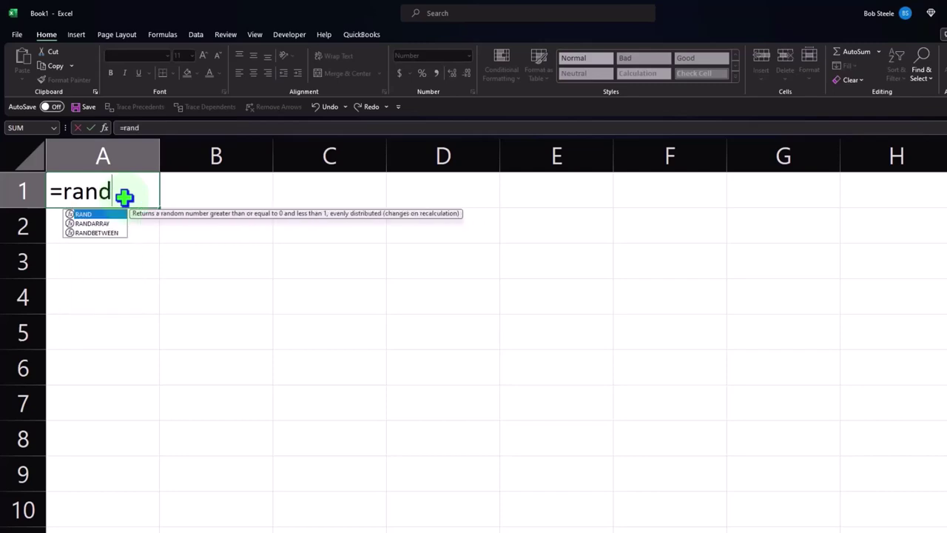
double_click(93, 223)
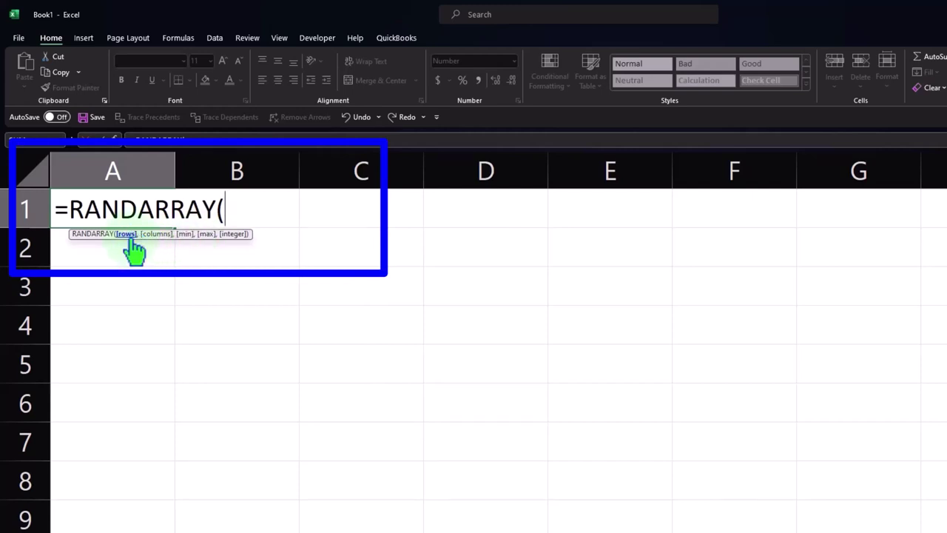
key("BackSpace")
key("BackSpace")
key("BackSpace")
key("BackSpace")
key("BackSpace")
key("BackSpace")
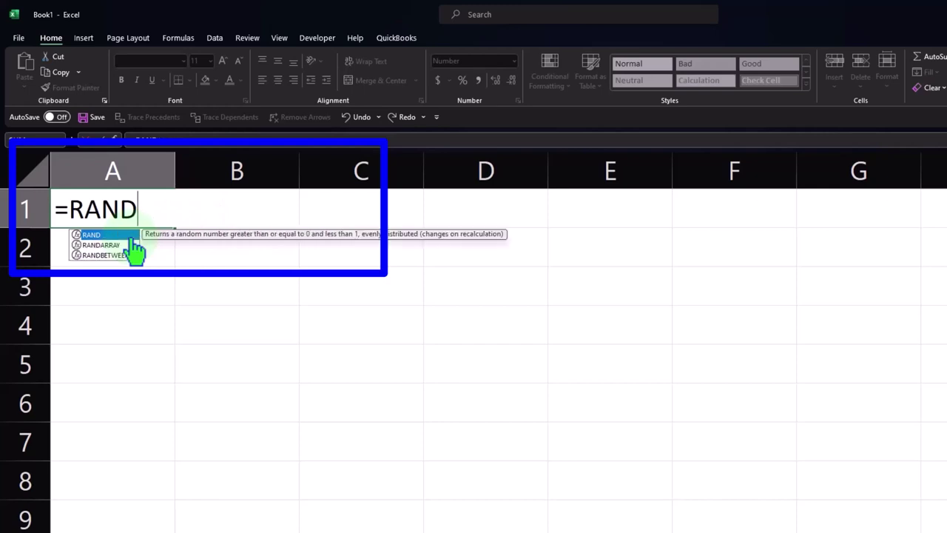
Step: Complete the A1 formula as =RANDBETWEEN(1,5) to generate a random whole number
double_click(122, 254)
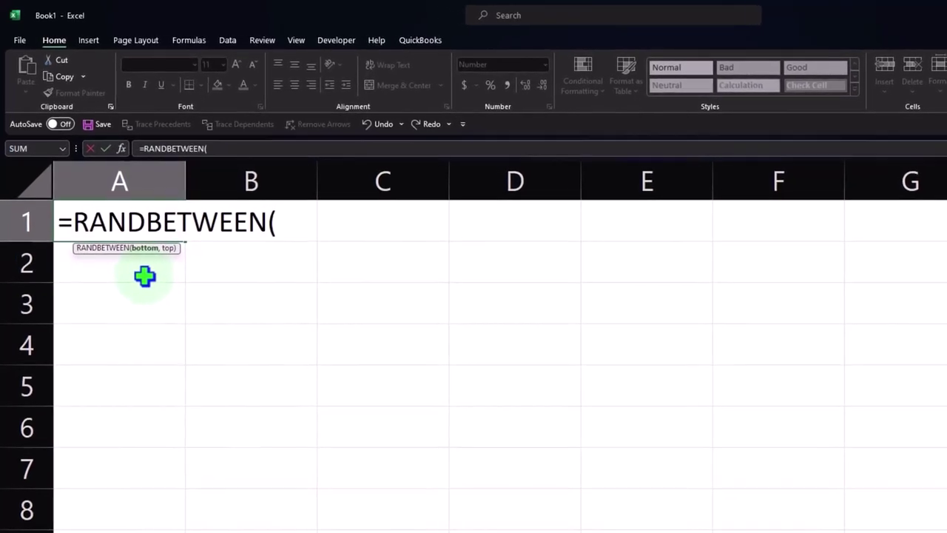
type("1")
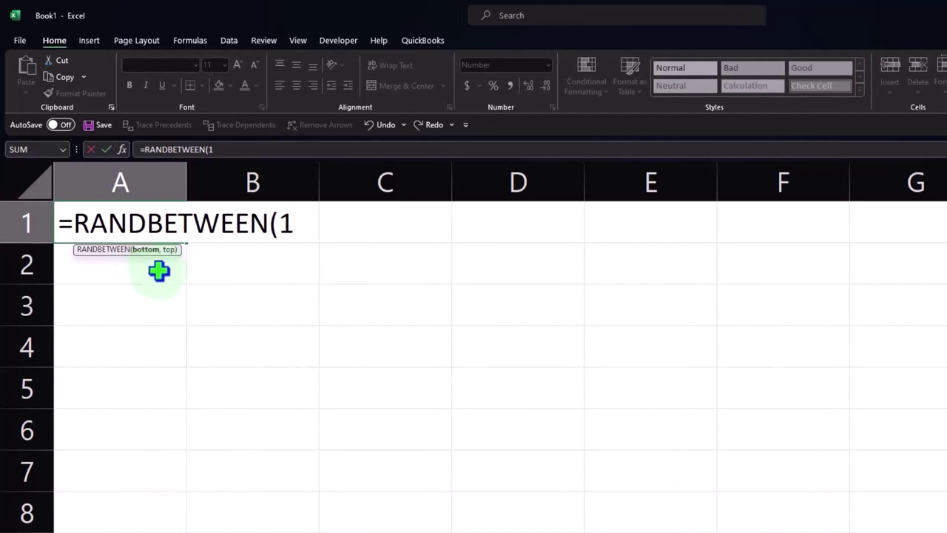
type(",")
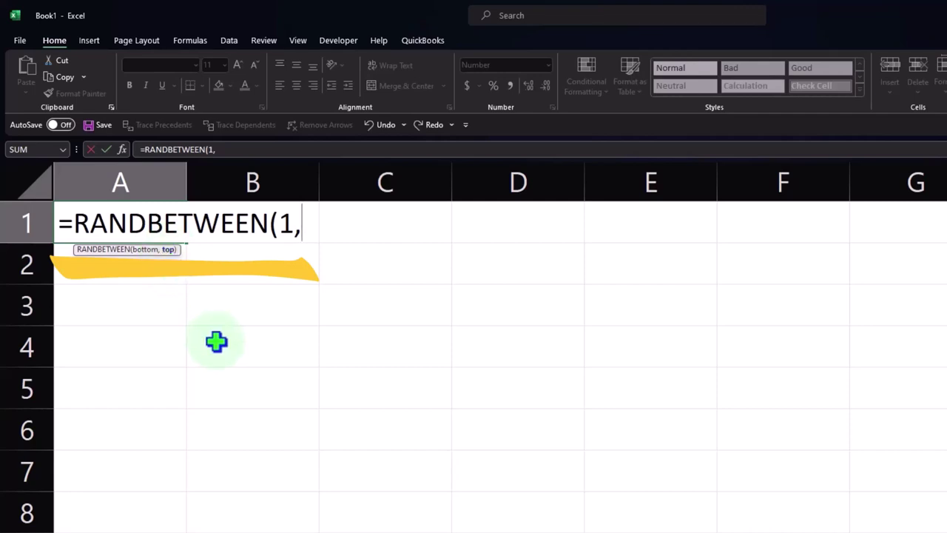
type("5")
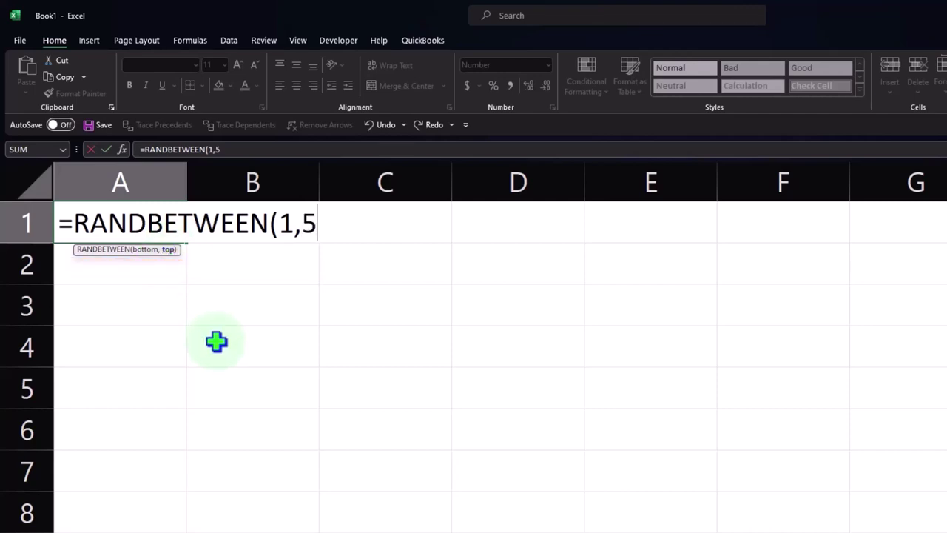
type(")")
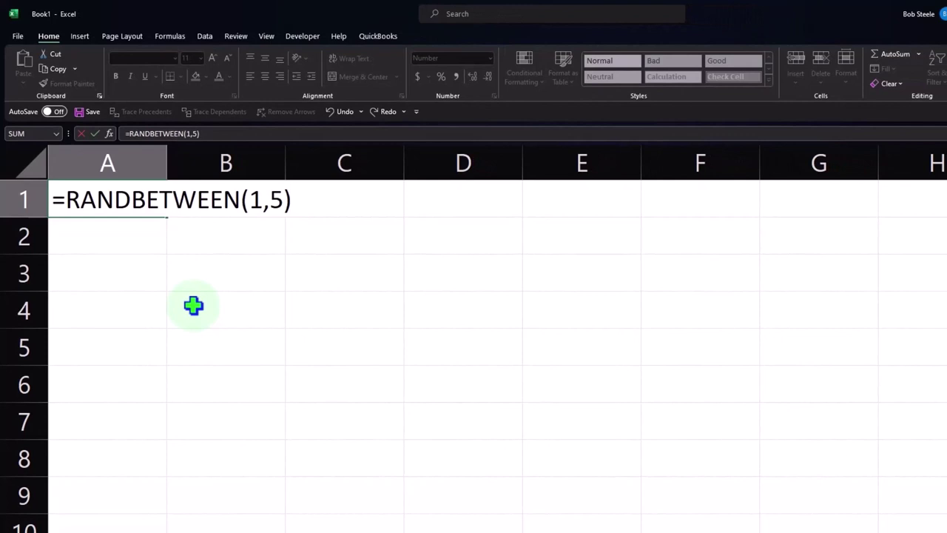
key("Return")
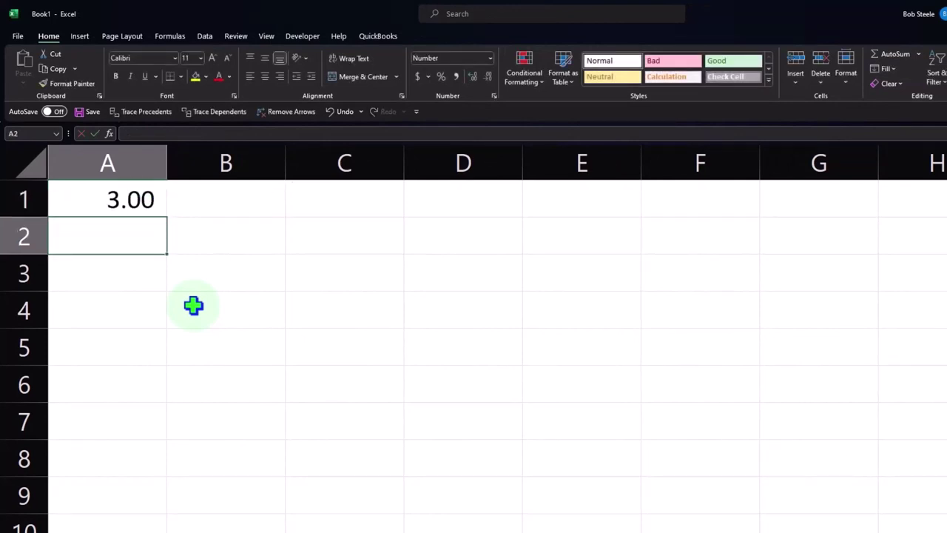
Step: Edit the RANDBETWEEN formula in A1 so its upper limit is 6, like a die roll
left_click(132, 198)
double_click(131, 198)
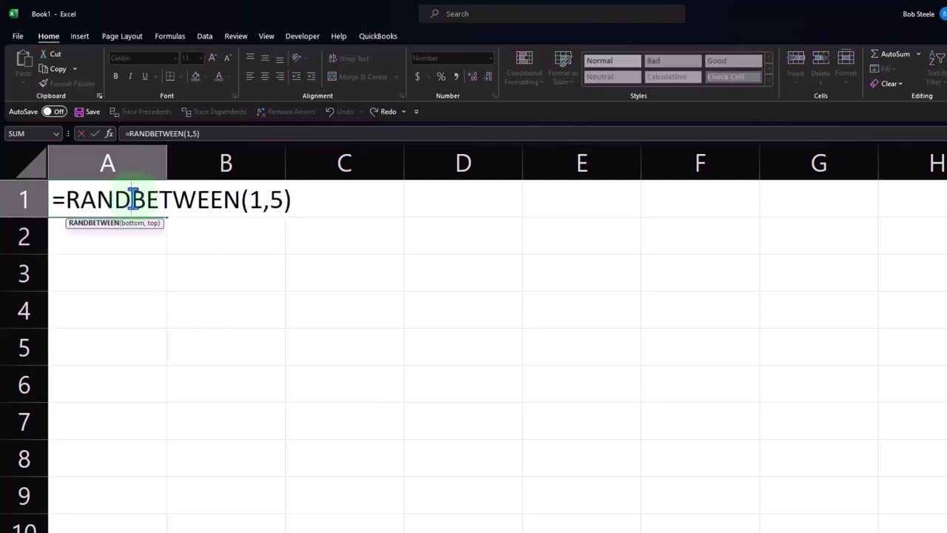
left_click(280, 209)
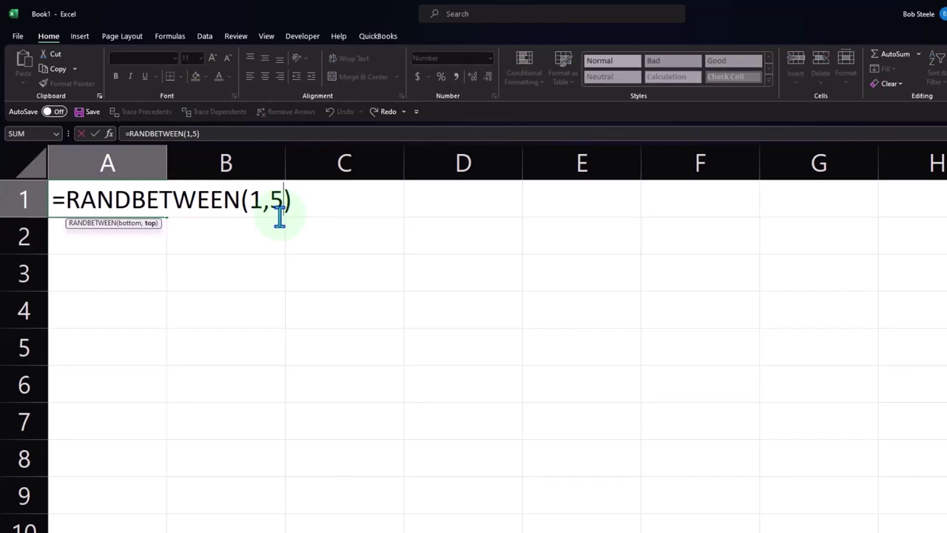
key("BackSpace")
type("6")
key("Return")
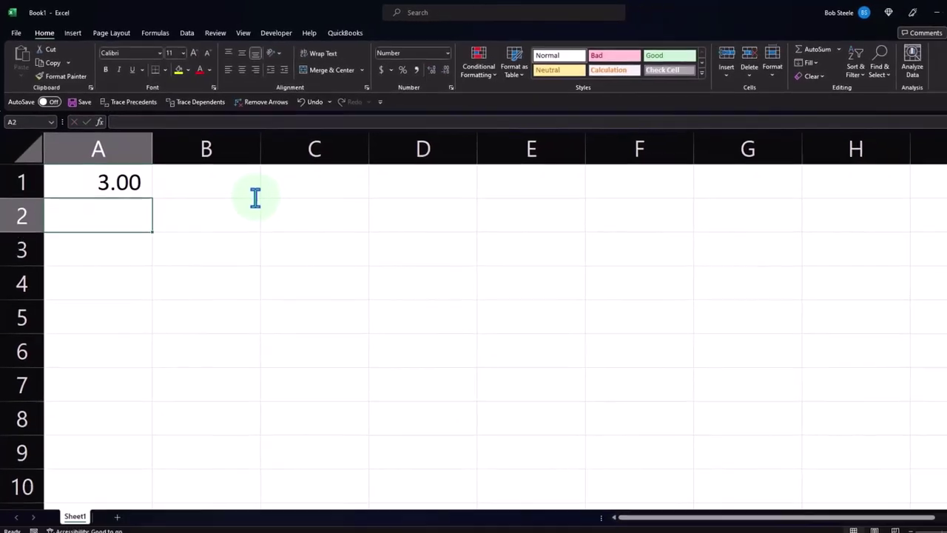
Step: Fill the RANDBETWEEN formula from A1 down through A59, and return to the start of the list
left_click(140, 187)
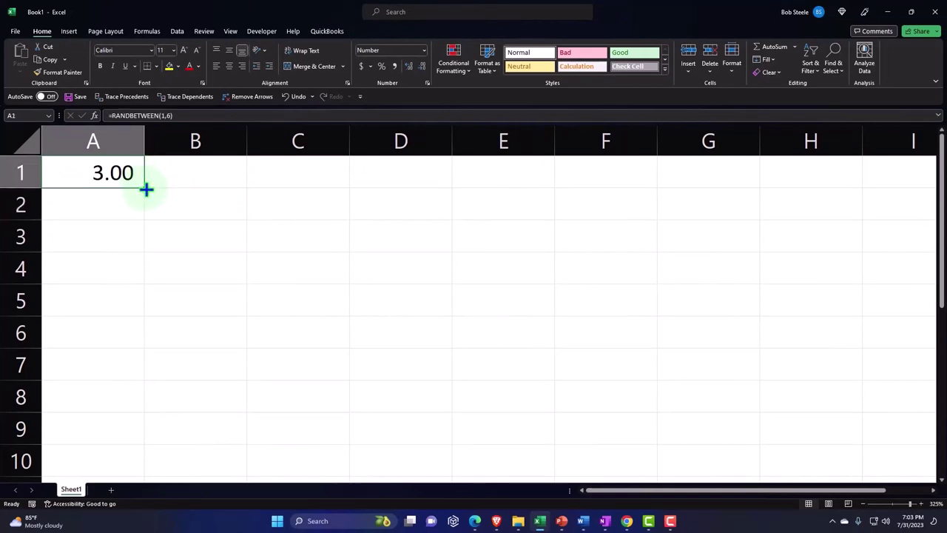
left_click_drag(146, 190, 153, 401)
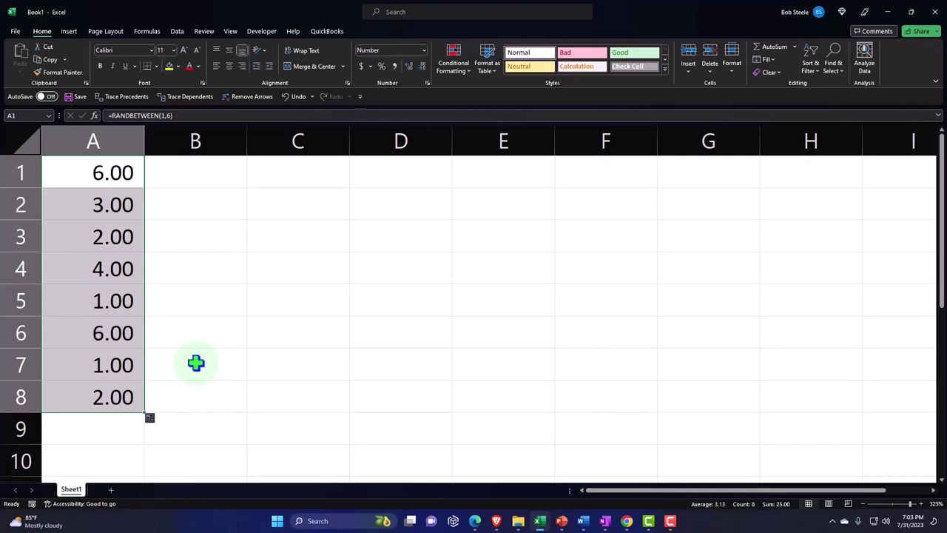
scroll(197, 363, "down", 1)
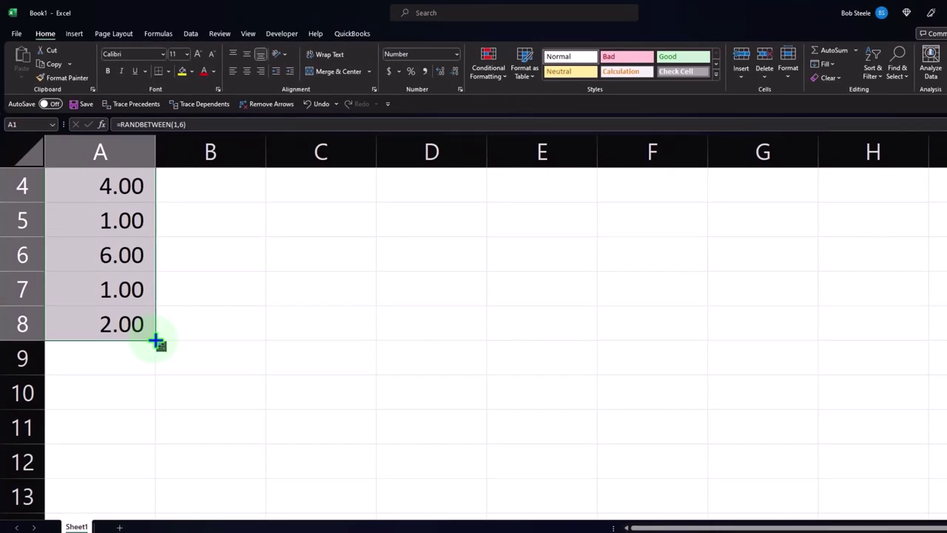
left_click_drag(156, 343, 138, 469)
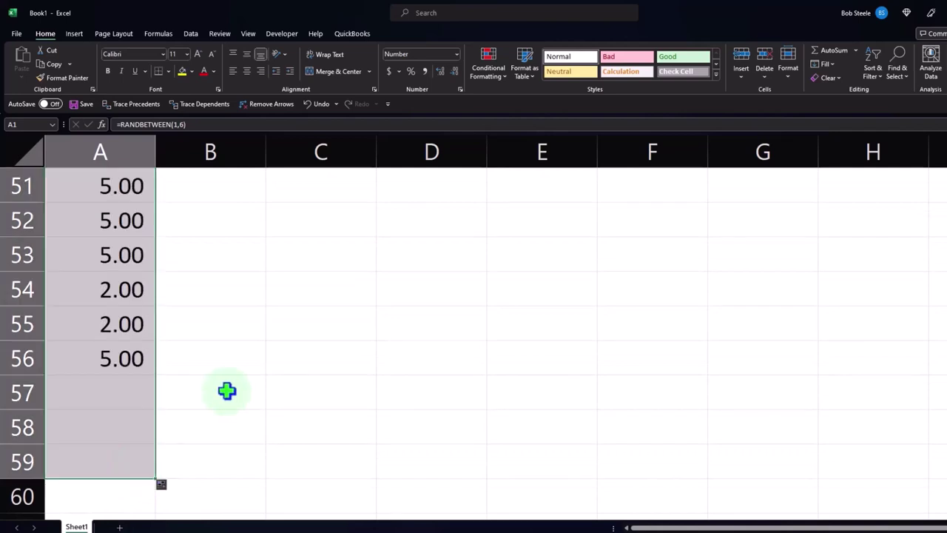
scroll(227, 391, "up", 17)
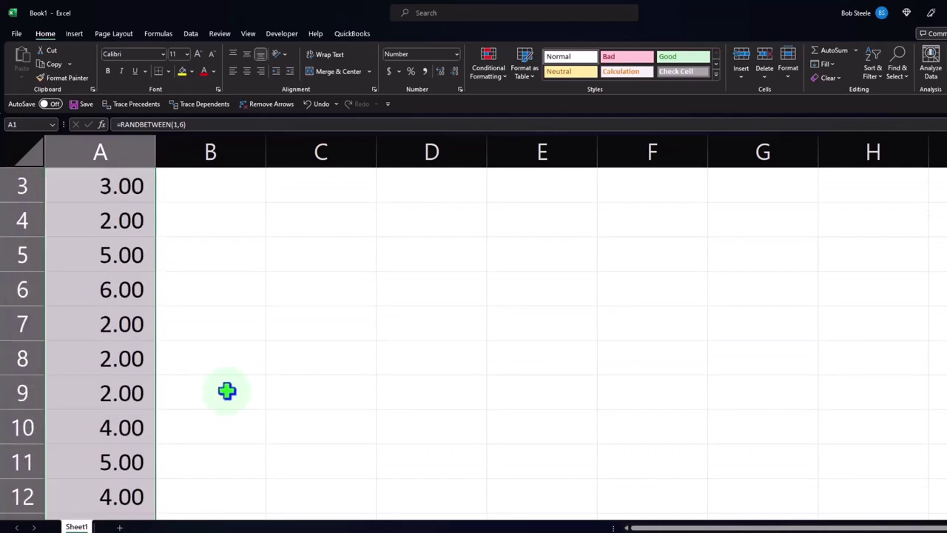
left_click(211, 340)
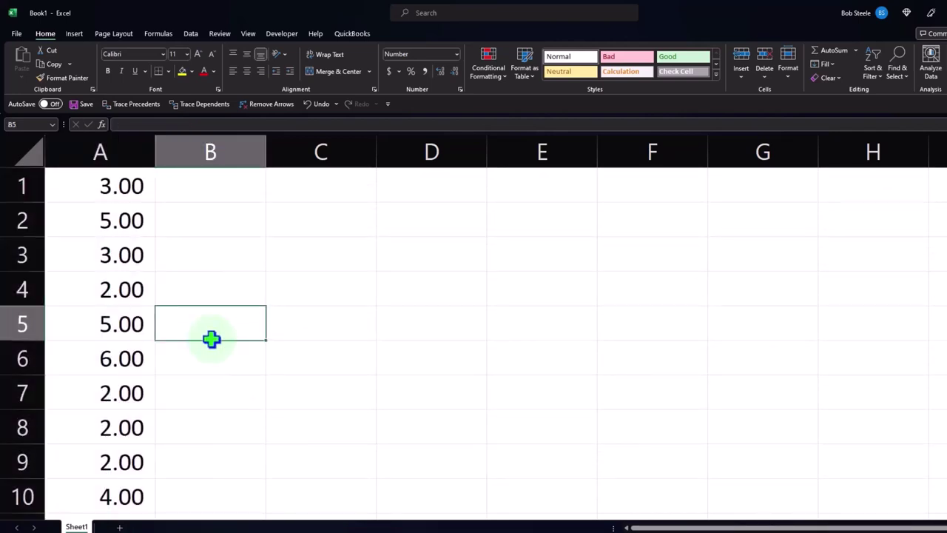
Step: Look through the random whole numbers in column A down to the end of the list and back
scroll(488, 251, "down", 4)
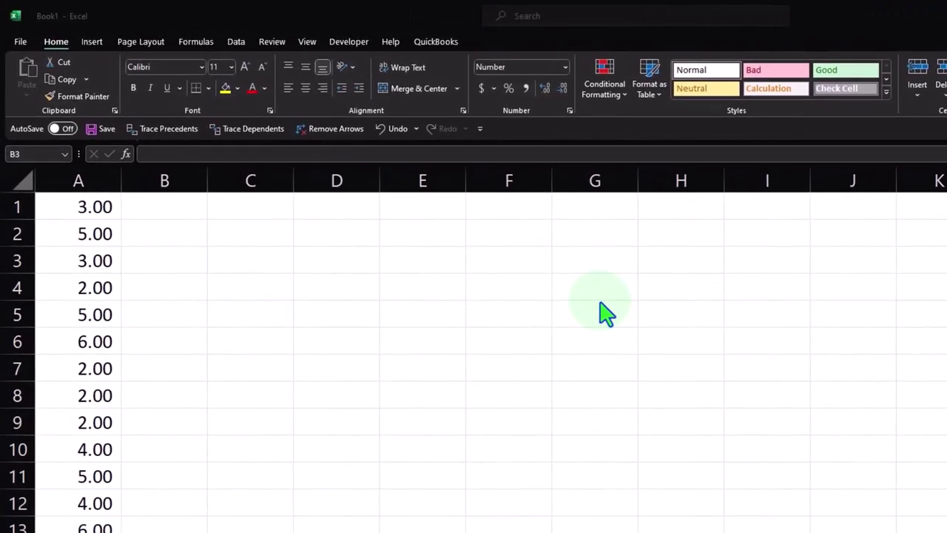
left_click(78, 209)
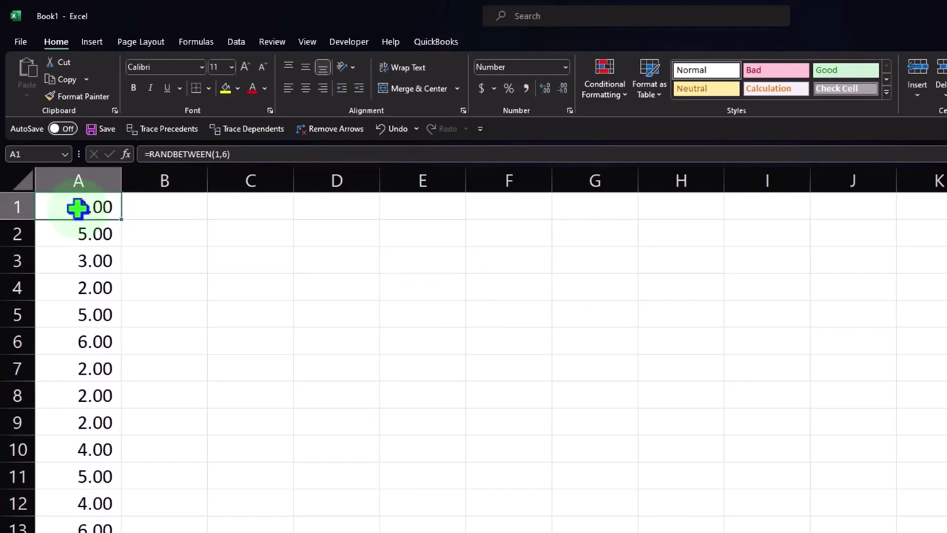
left_click_drag(78, 207, 82, 527)
scroll(474, 362, "down", 13)
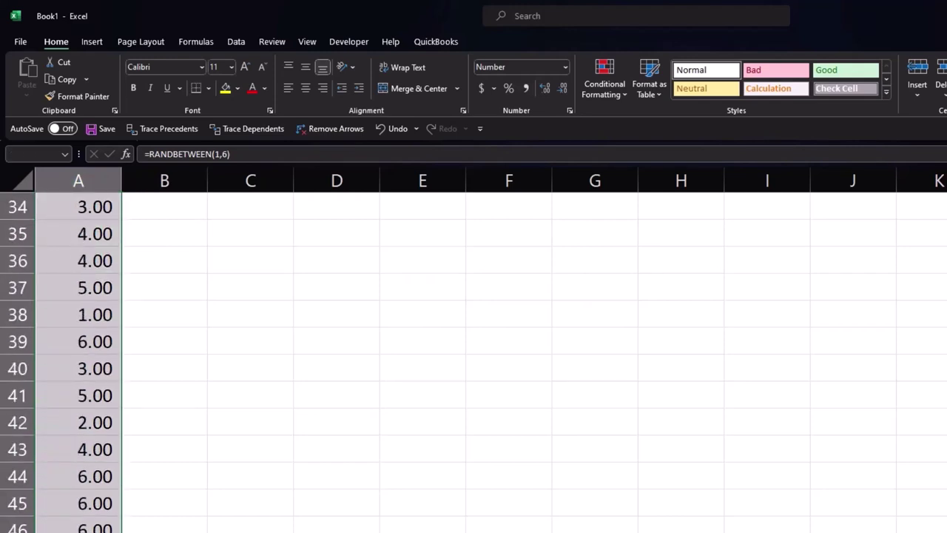
scroll(474, 361, "down", 1)
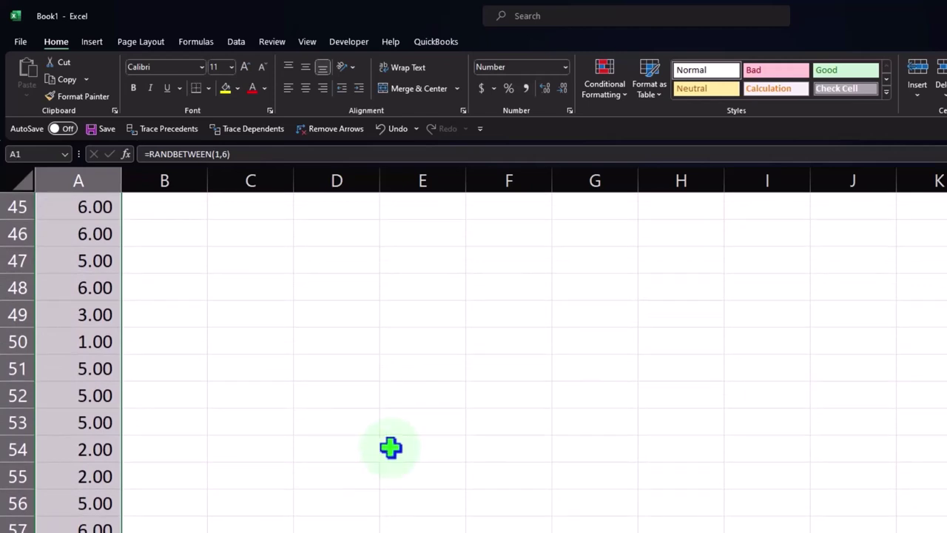
scroll(391, 447, "up", 15)
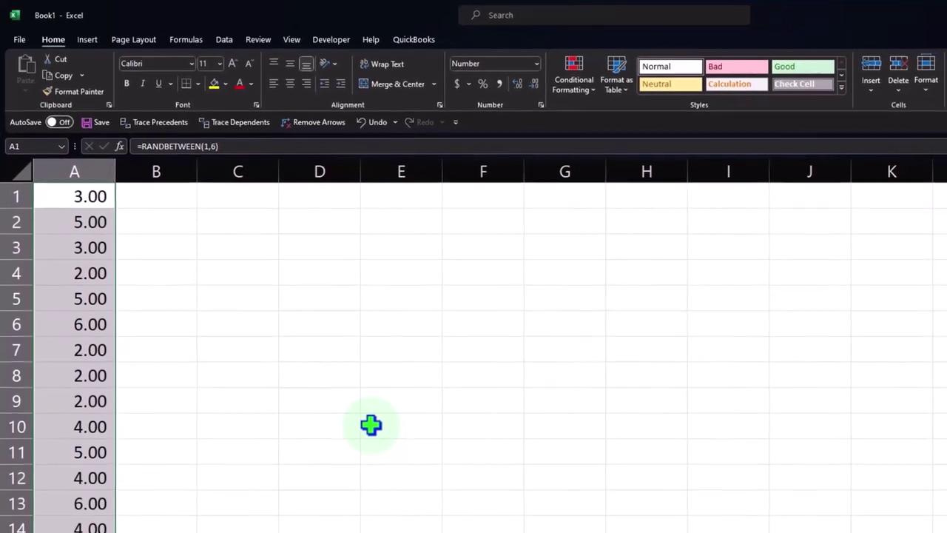
left_click(228, 220)
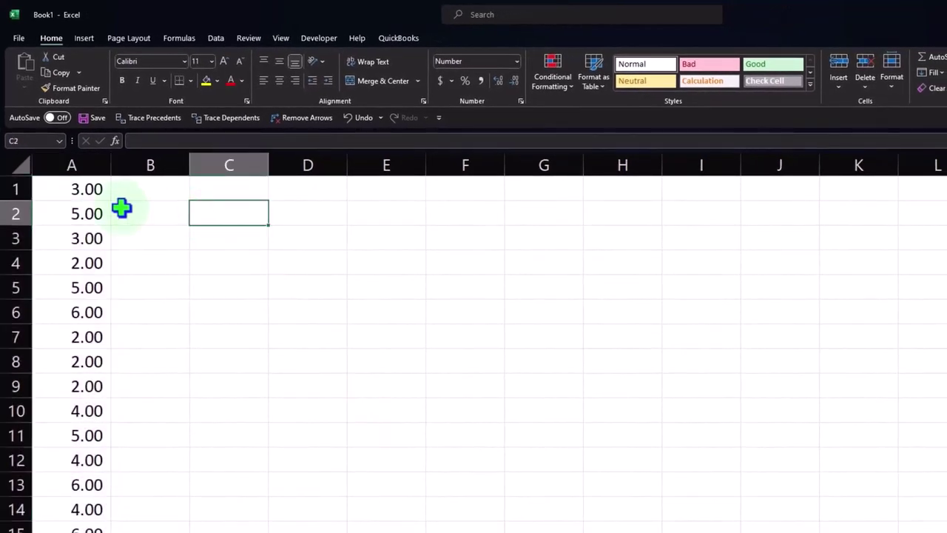
Step: Insert a histogram of the random numbers in A1:A59 and place it beside the data, starting at column B
left_click(82, 188)
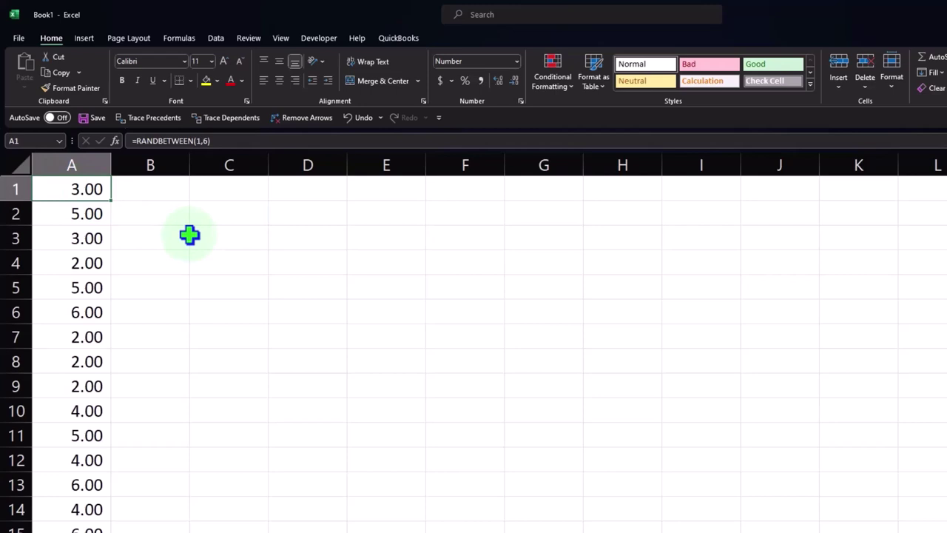
key("ctrl+shift+Down")
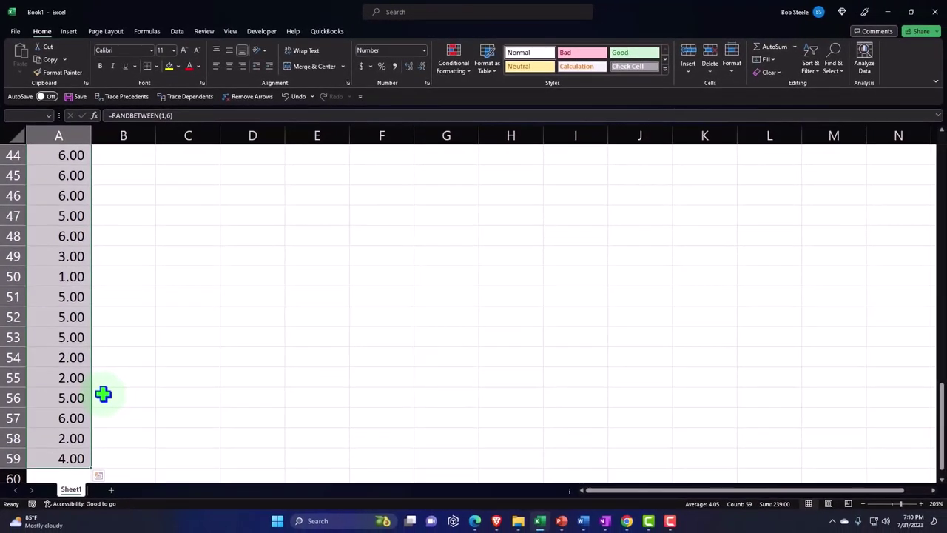
scroll(103, 394, "up", 15)
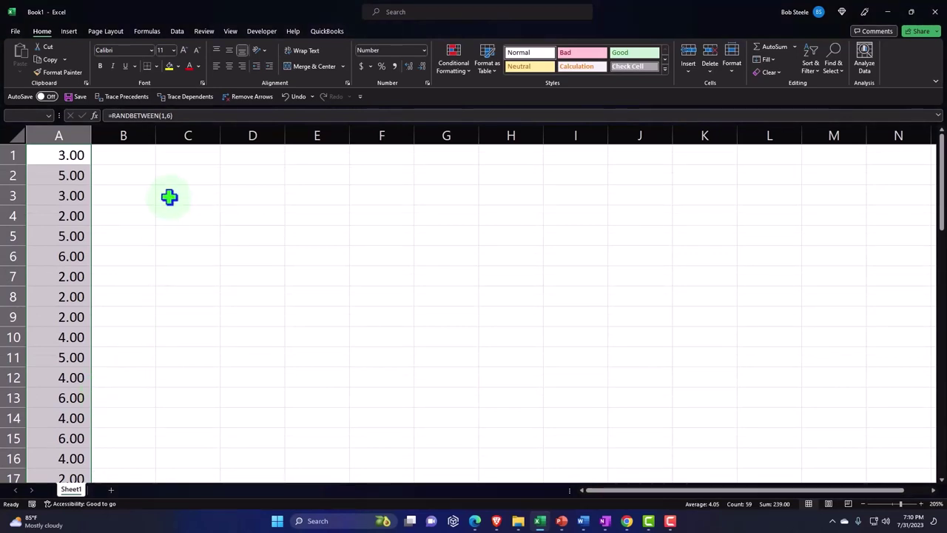
left_click(70, 32)
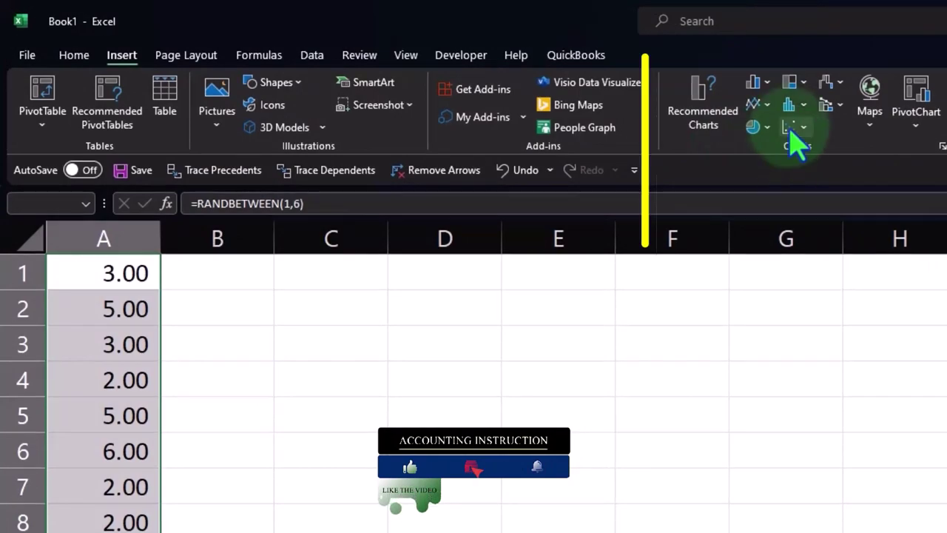
left_click(792, 111)
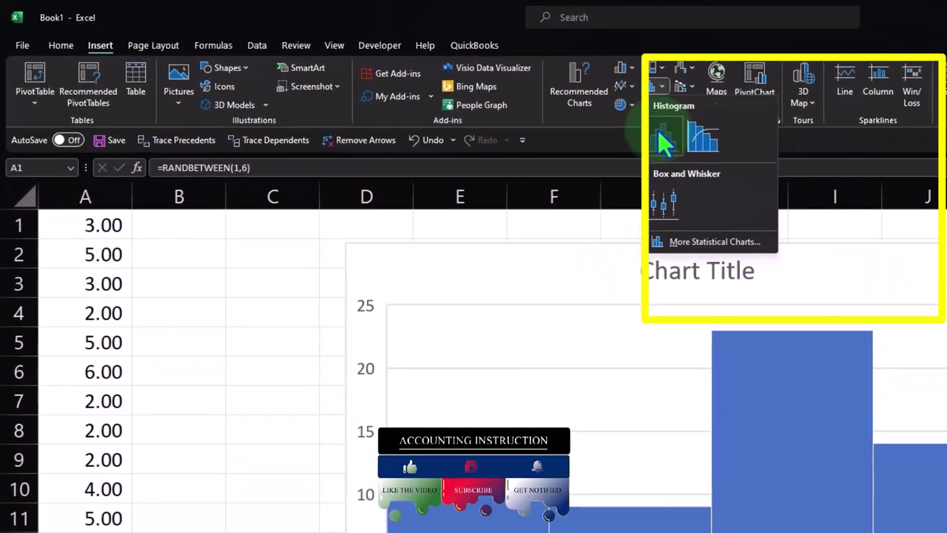
left_click(664, 139)
left_click_drag(239, 167, 128, 157)
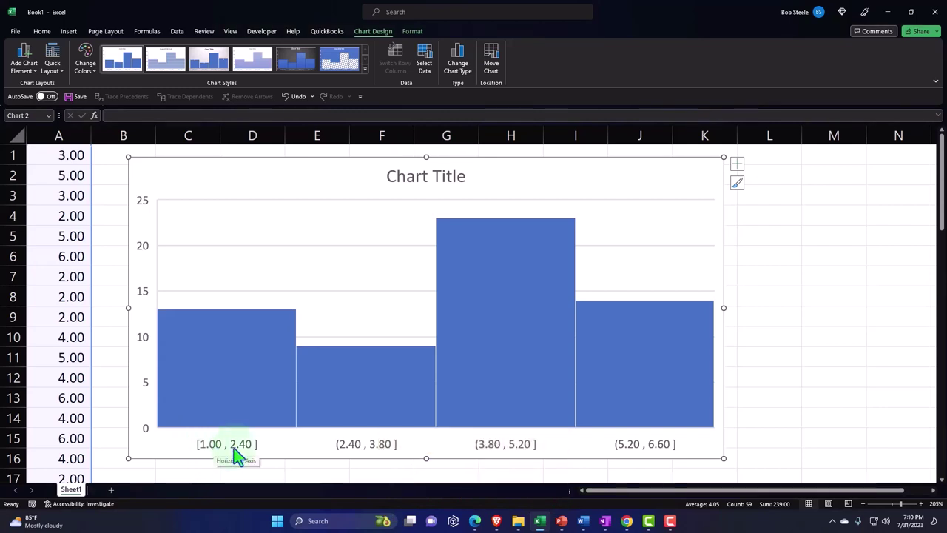
Step: Set the histogram's horizontal axis bin width to 1.0 and close the axis formatting options
double_click(377, 453)
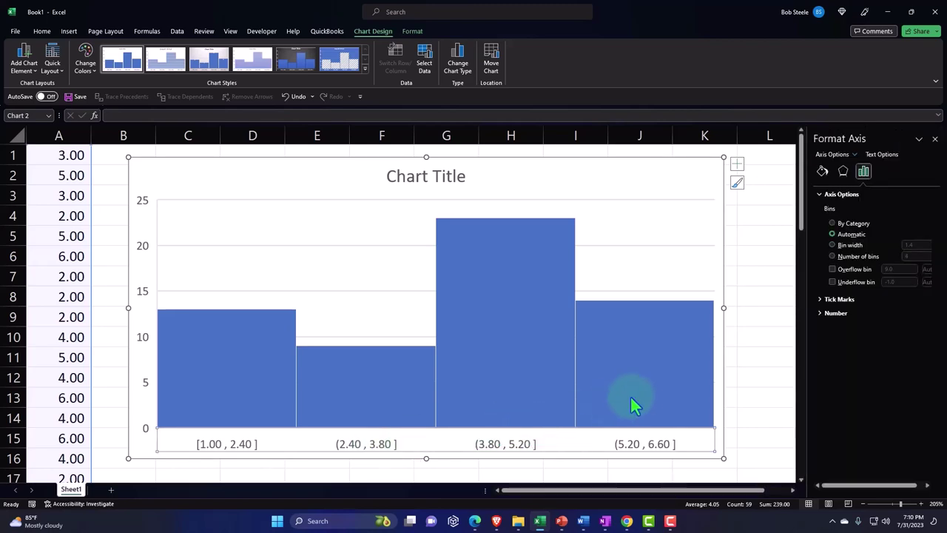
mouse_move(706, 380)
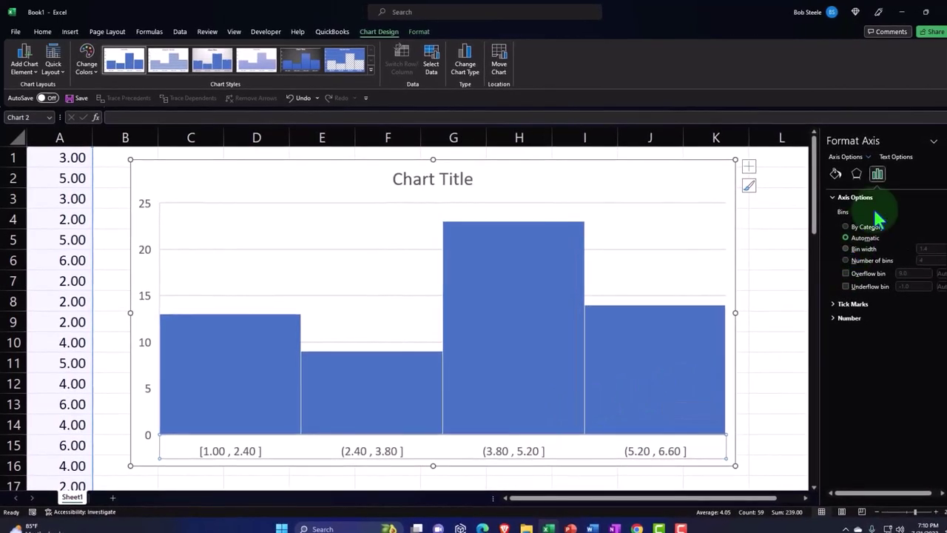
left_click(863, 249)
double_click(924, 249)
type("1.4")
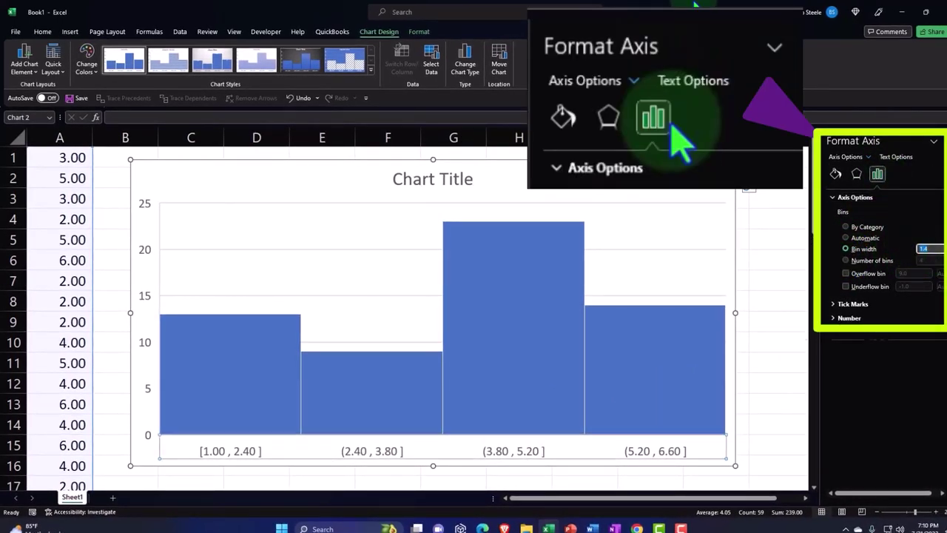
key("Tab")
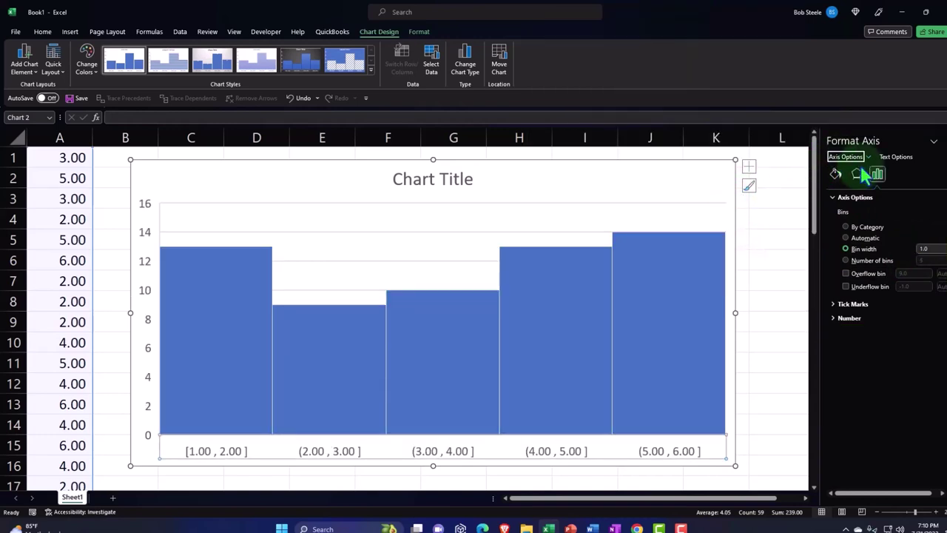
left_click(944, 140)
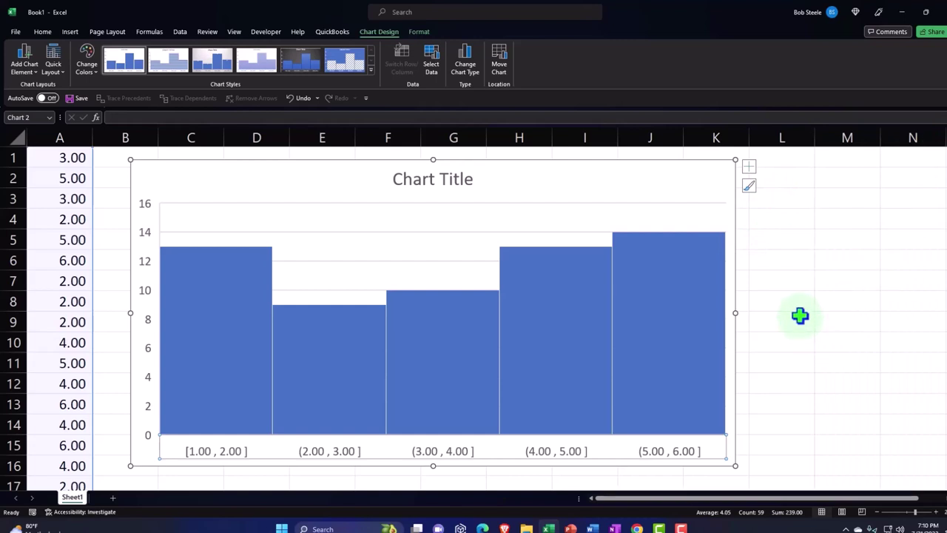
Step: Delete the chart title from the histogram and check the height of the last bar
left_click(469, 179)
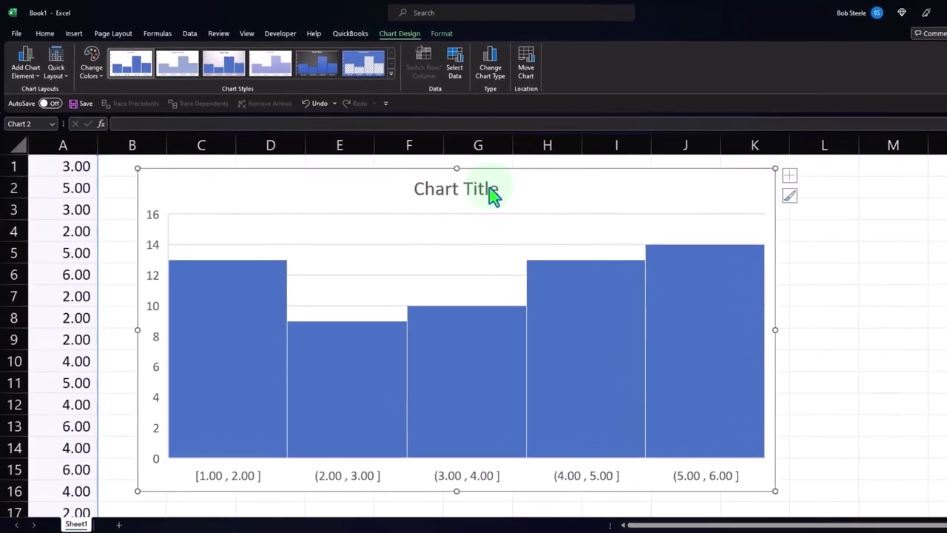
key("Delete")
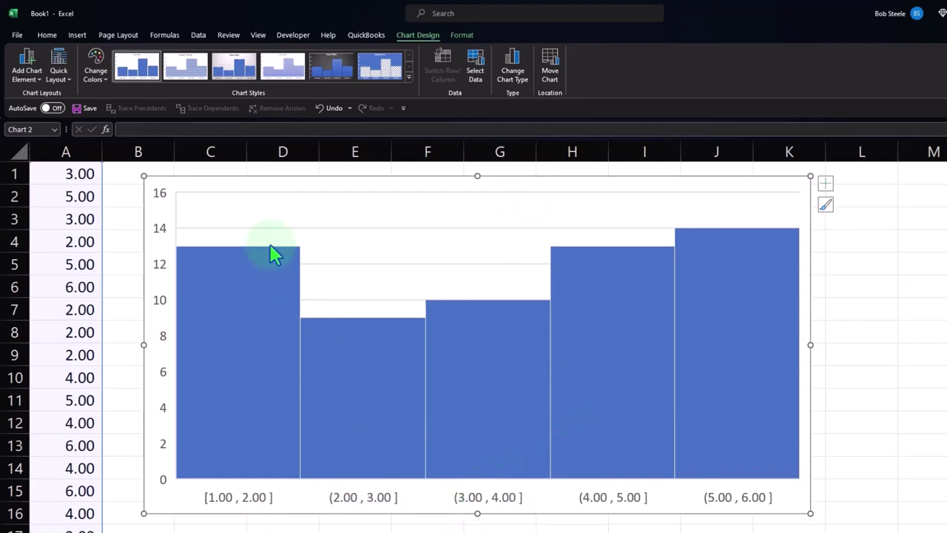
mouse_move(689, 229)
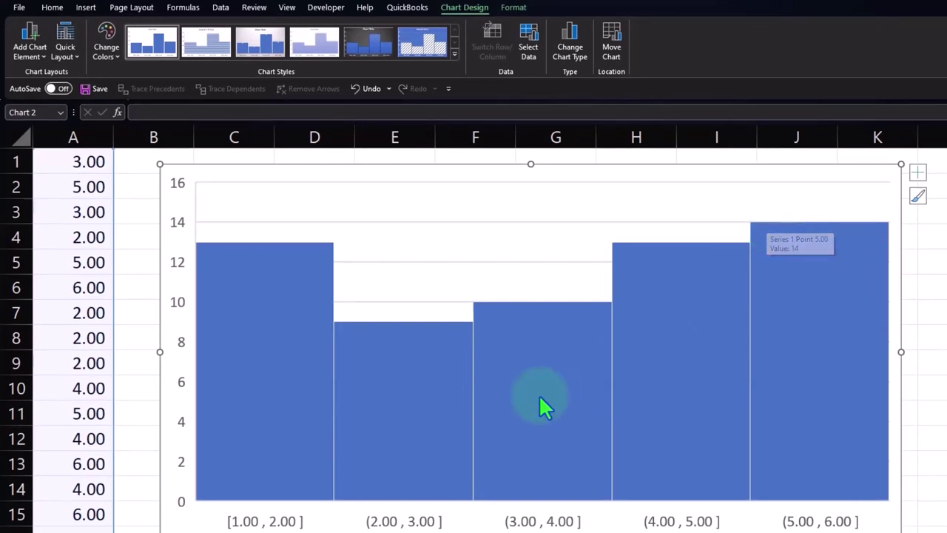
Step: Overwrite the RANDBETWEEN formulas in A10 through A20 with the fixed value 6 to simulate a loaded die
left_click(70, 417)
left_click(80, 394)
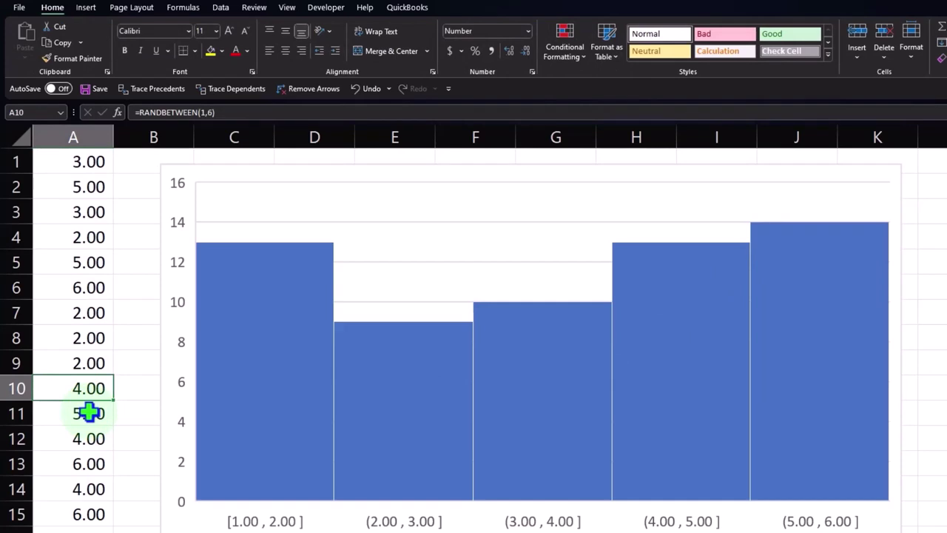
key("F2")
key("Return")
key("F2")
key("Return")
key("F2")
key("Return")
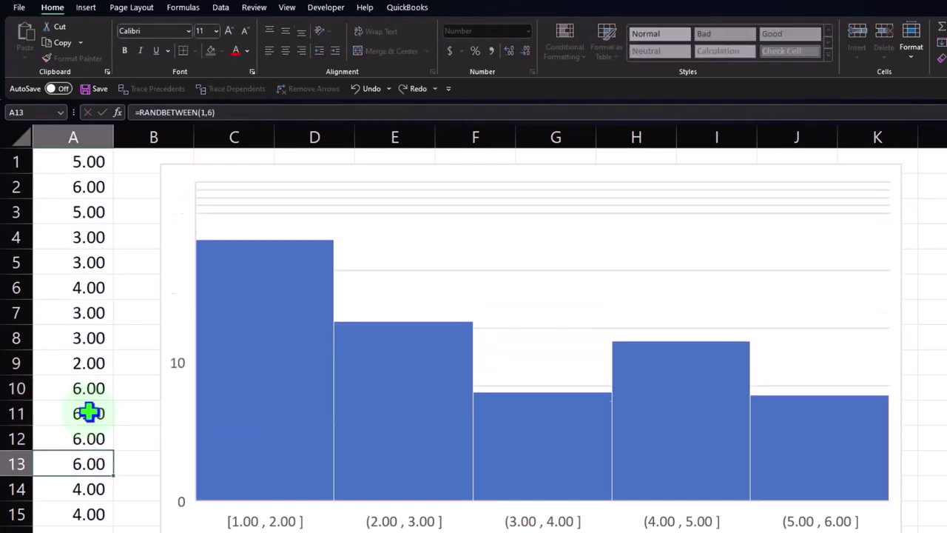
key("F2")
key("Return")
key("Return")
key("F2")
key("Return")
key("F2")
key("Return")
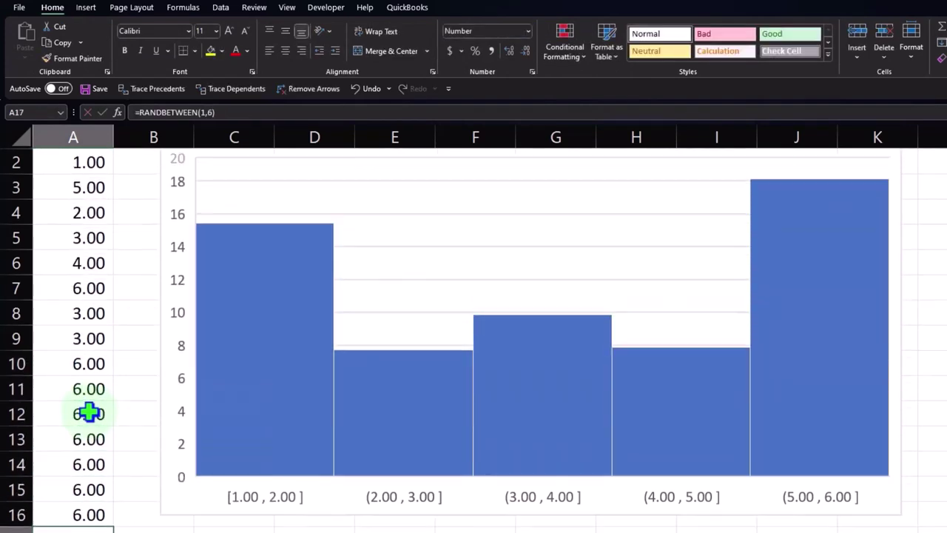
key("F2")
key("Return")
key("F2")
key("Return")
key("F2")
key("Return")
key("F2")
key("Return")
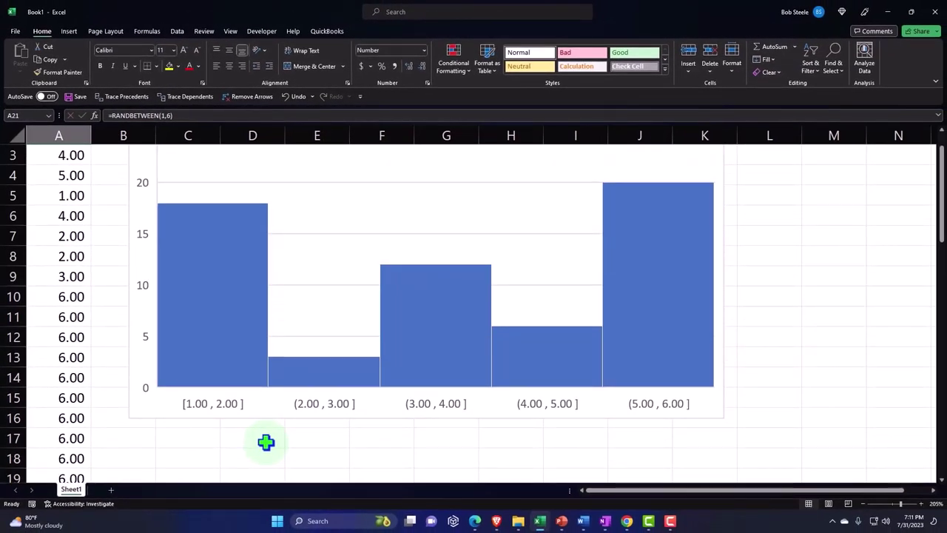
Step: Overwrite A21 through A23 with the value 6 and check the effect on the histogram
scroll(265, 442, "down", 2)
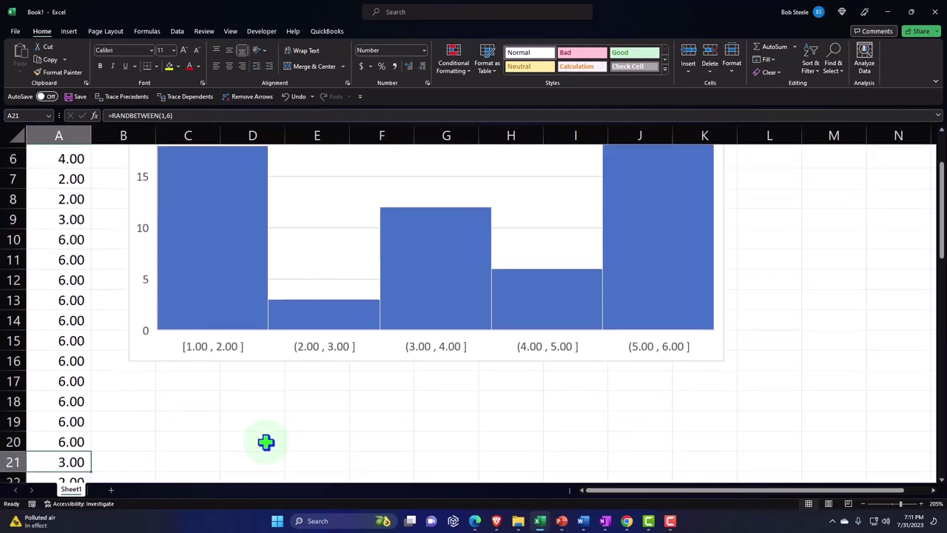
key("F2")
key("Return")
type("6")
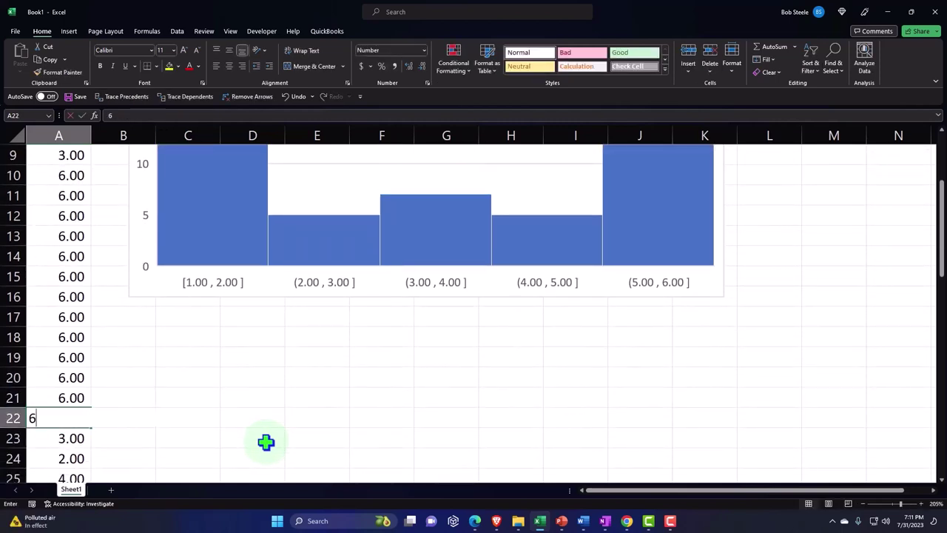
key("Return")
type("6")
key("Return")
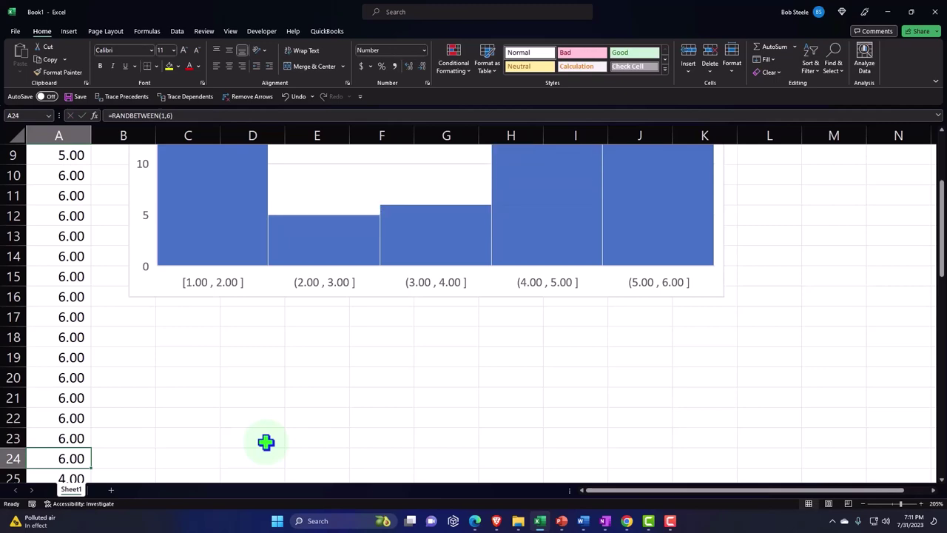
scroll(267, 439, "up", 2)
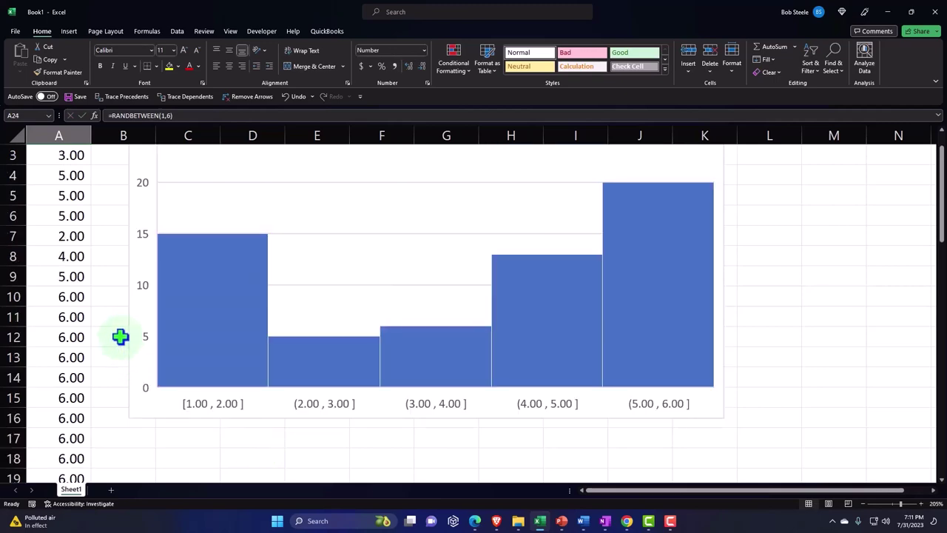
Step: Replace the formulas in A24 through A29 with the value 6 and return to the histogram
scroll(121, 336, "down", 5)
type("6")
key("Return")
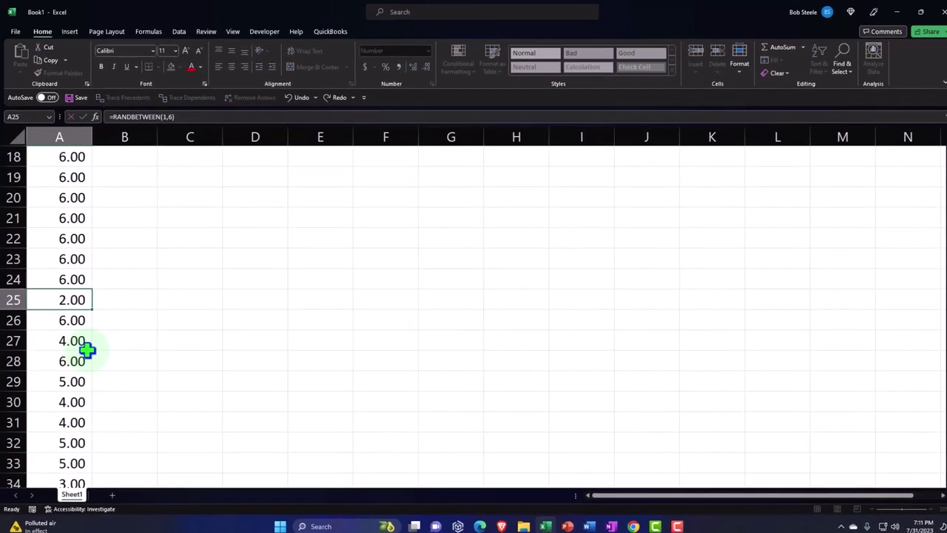
type("6")
key("Return")
type("6")
key("Return")
type("6")
key("Return")
key("6")
key("Return")
key("6")
key("Return")
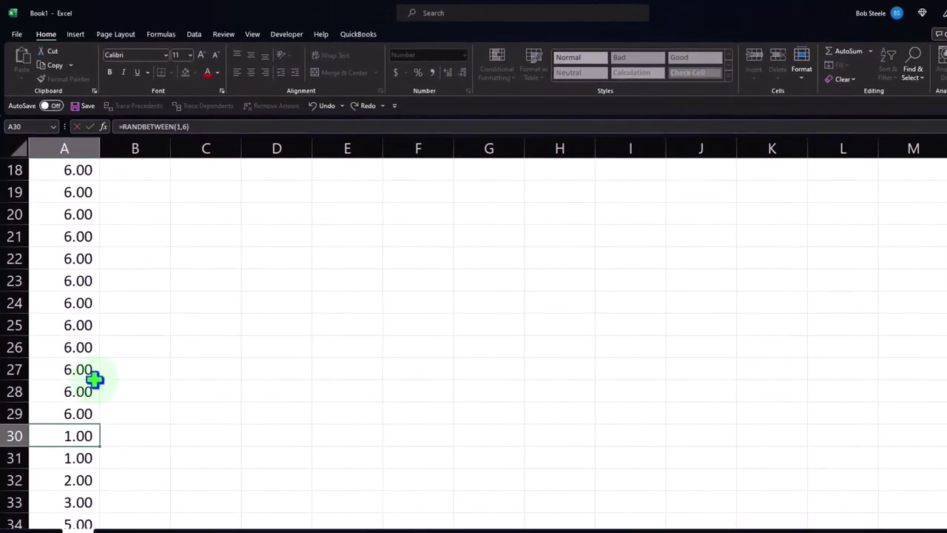
scroll(150, 362, "up", 6)
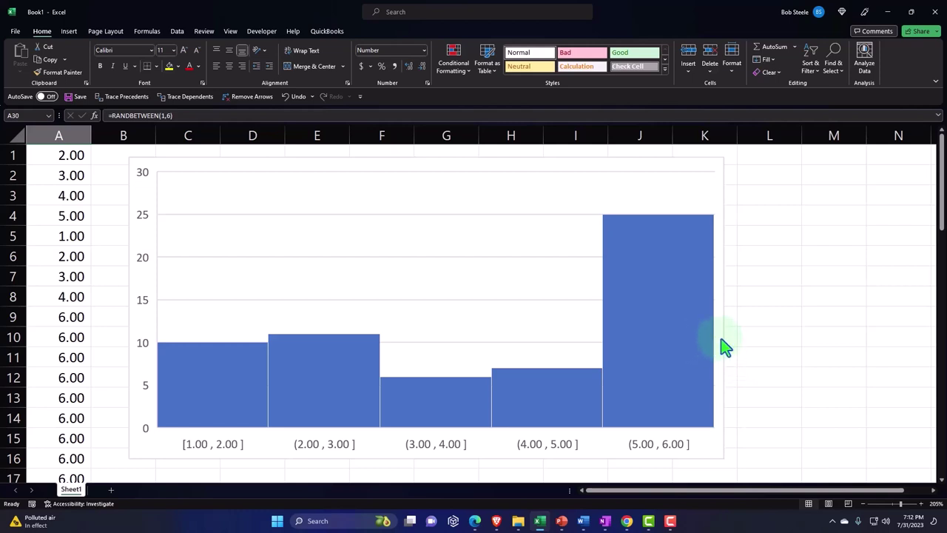
Step: Delete the histogram and then the whole of column A with its die-roll data
left_click(723, 341)
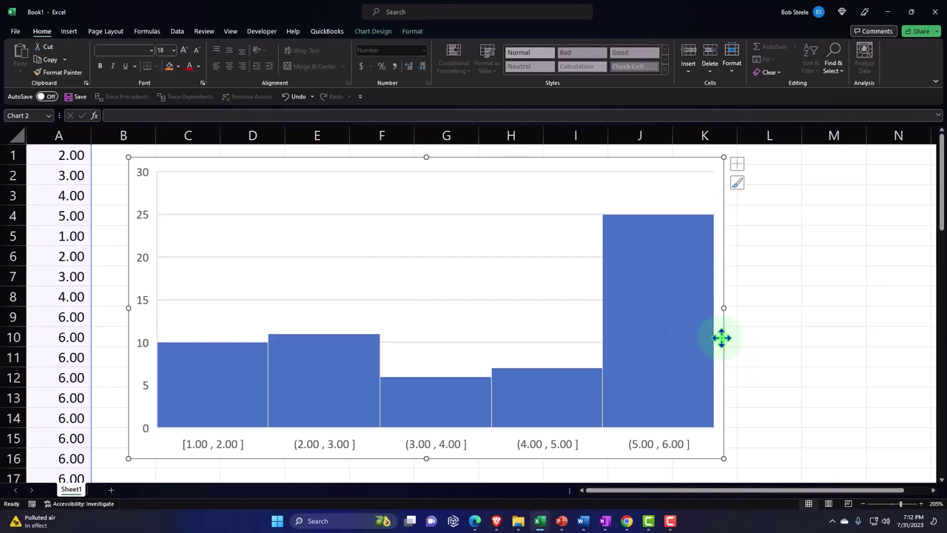
key("Delete")
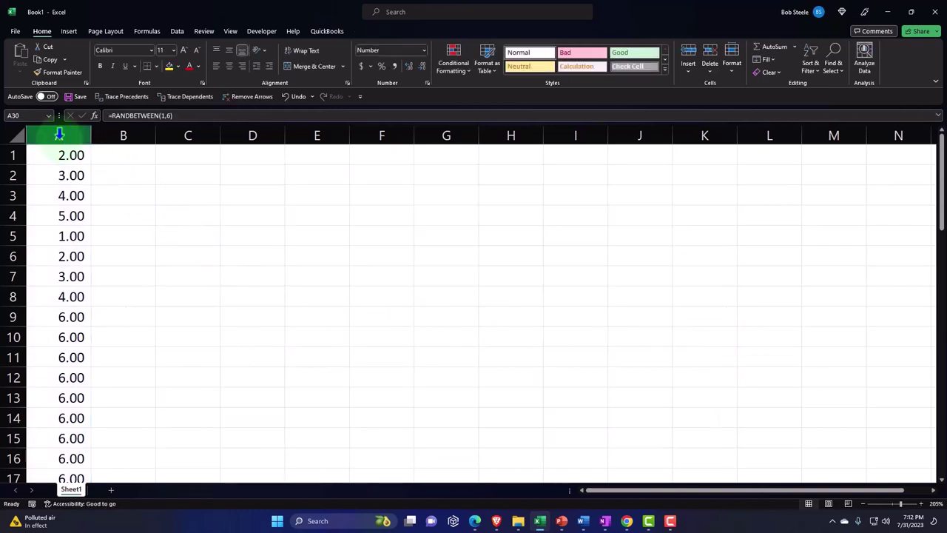
left_click(84, 190)
right_click(100, 267)
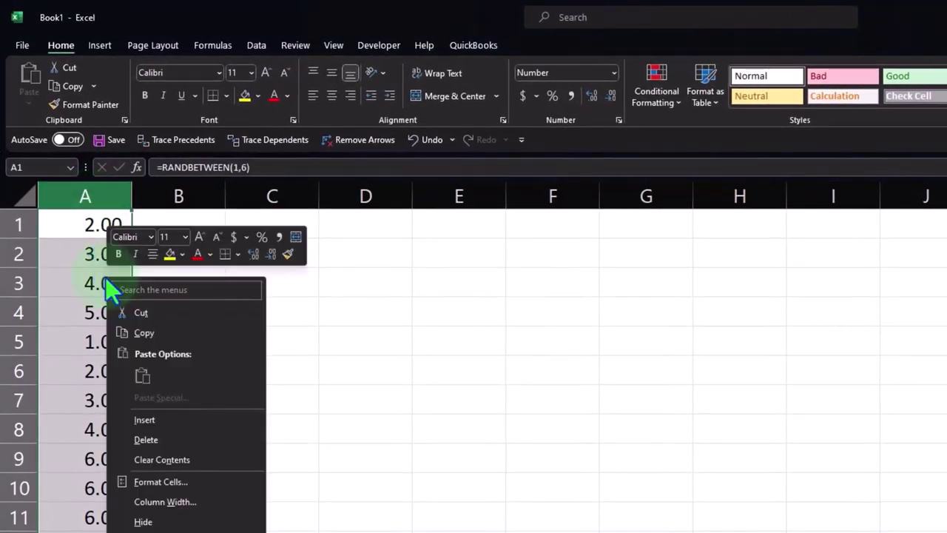
left_click(151, 441)
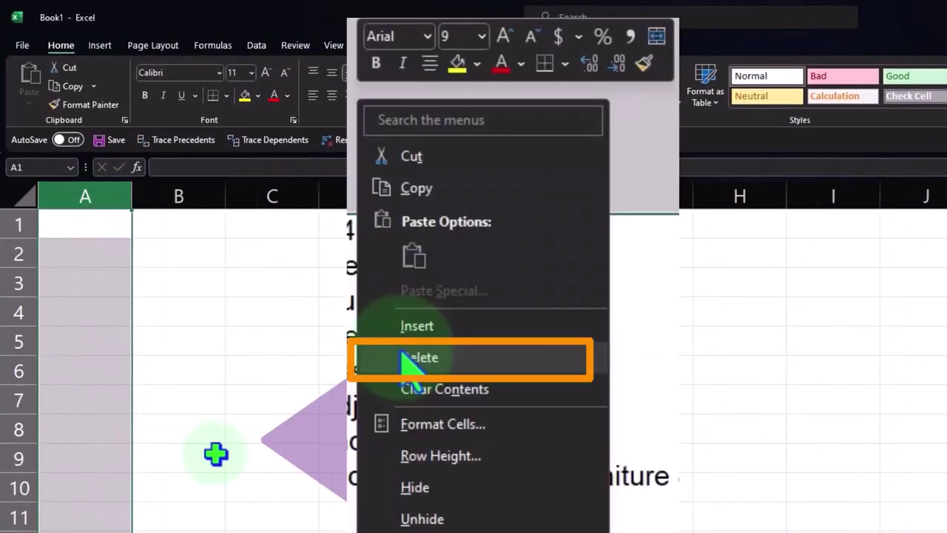
Step: Enter a RANDBETWEEN formula in A1 with a lower limit of 60000 and an upper limit of 80000
scroll(239, 452, "up", 4)
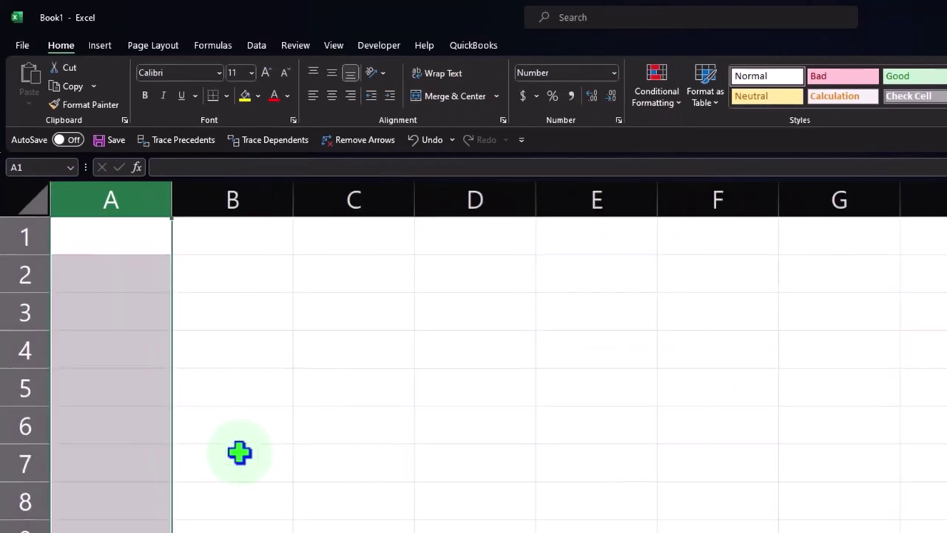
left_click(239, 452)
left_click(132, 238)
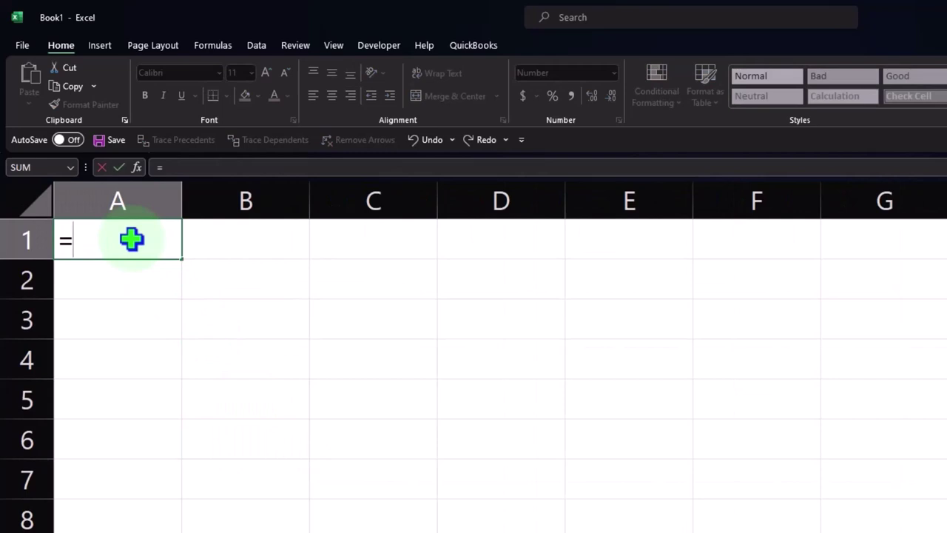
type("rand")
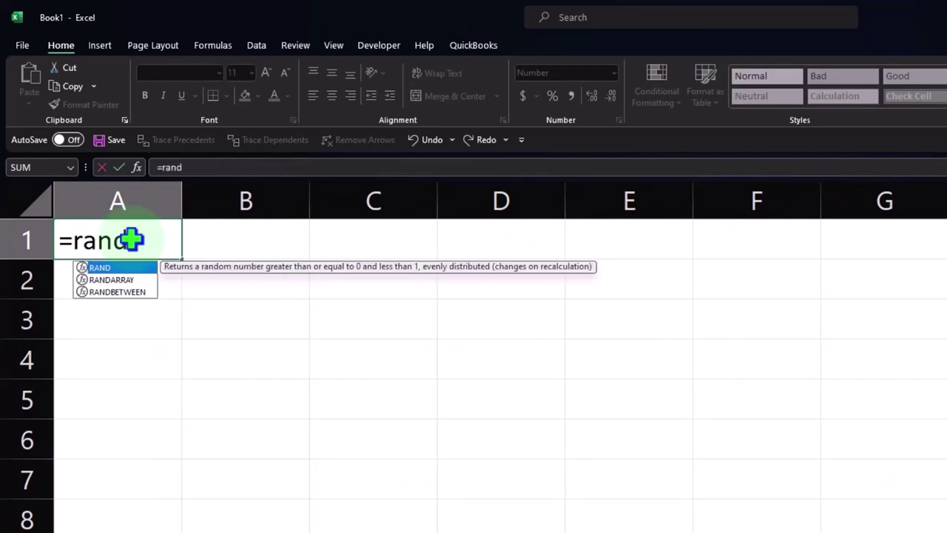
left_click(136, 293)
double_click(137, 293)
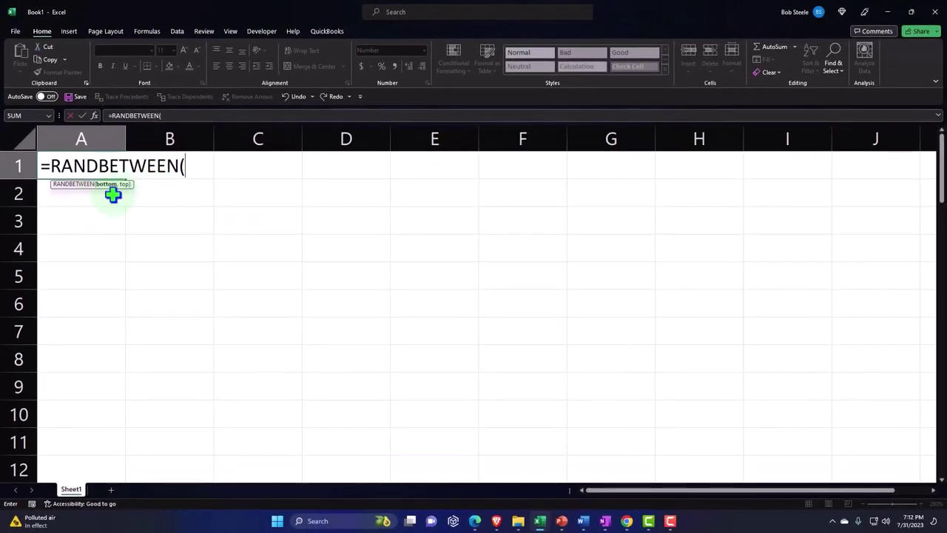
type("6000")
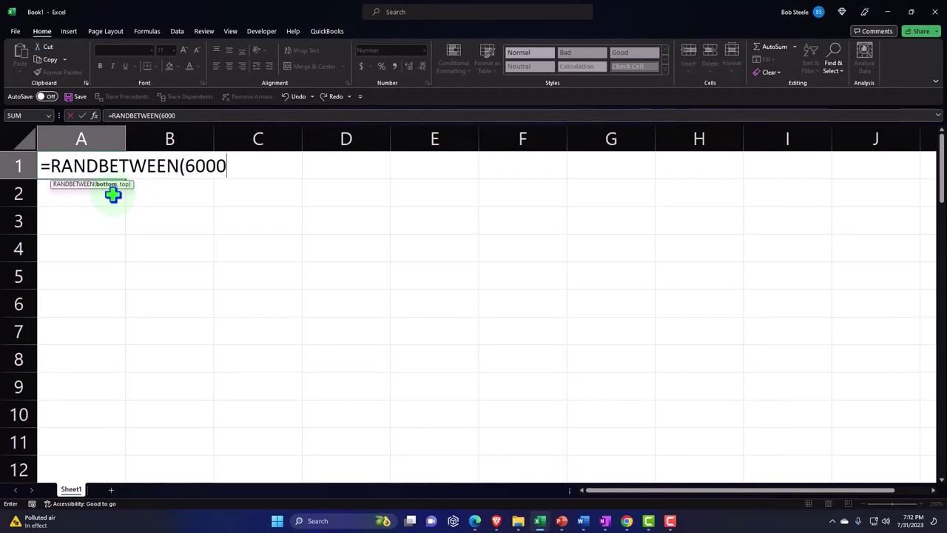
type("0,8000")
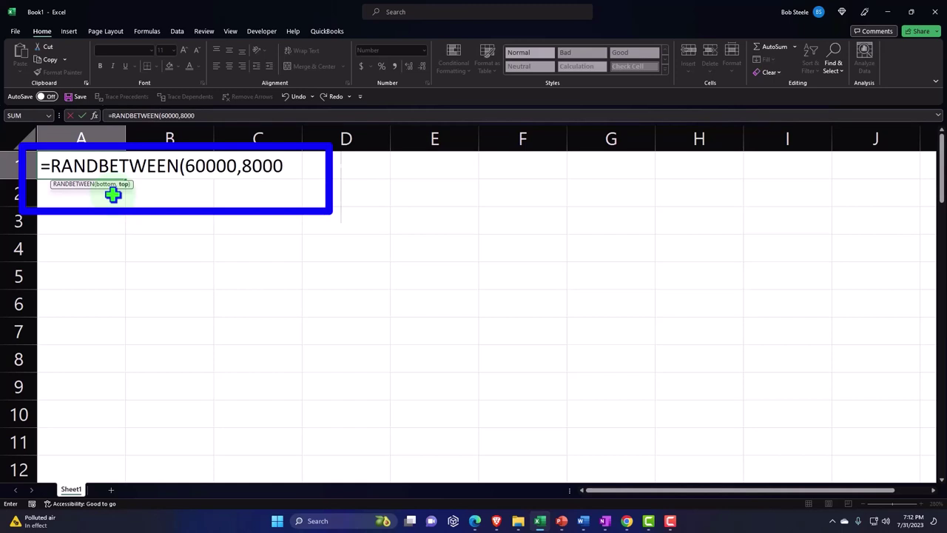
type(")")
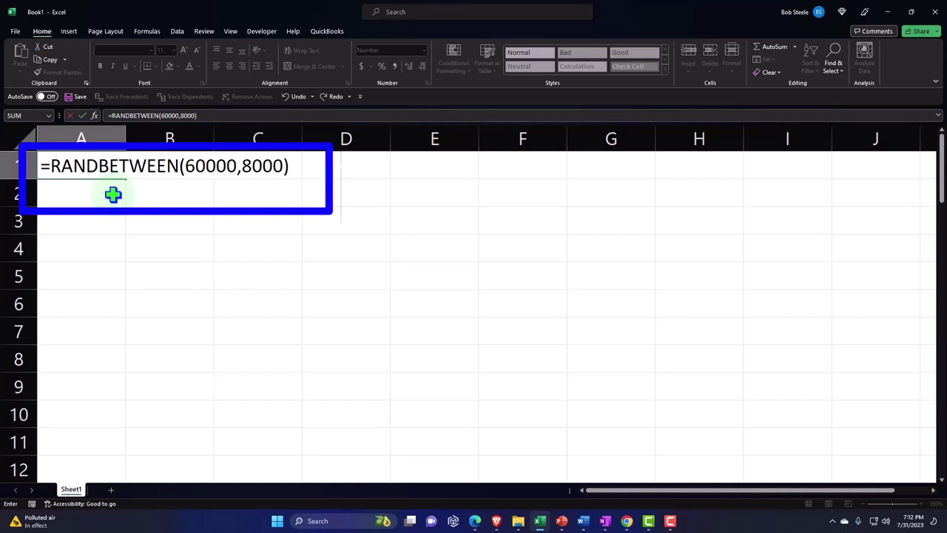
left_click(250, 166)
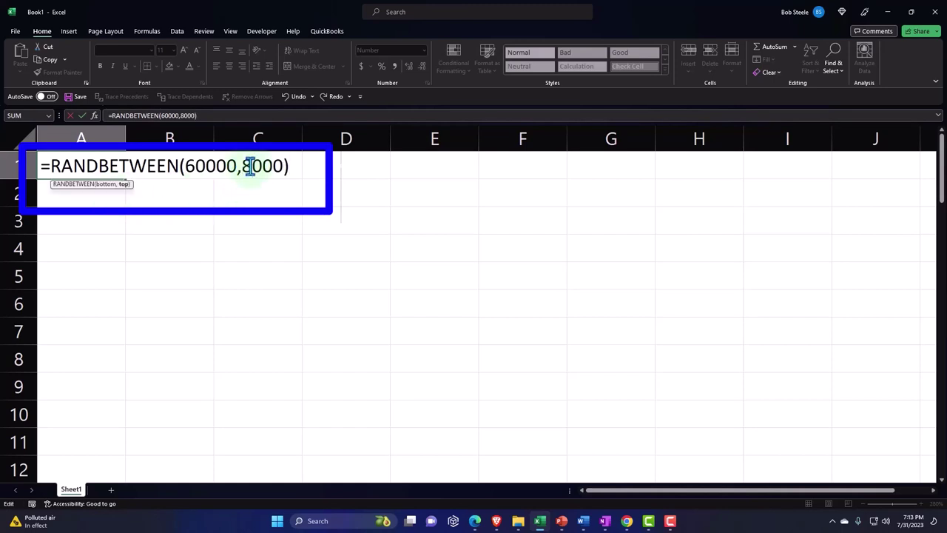
type("0")
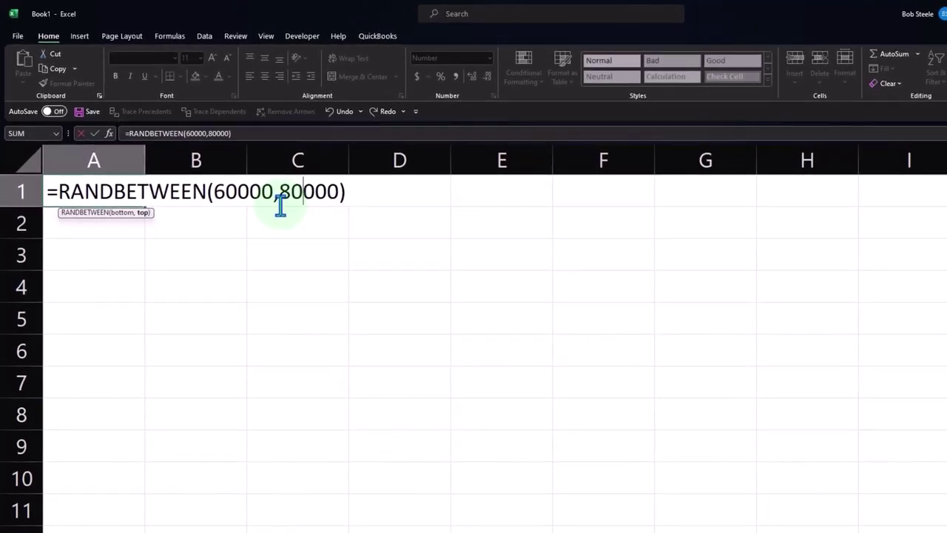
key("Return")
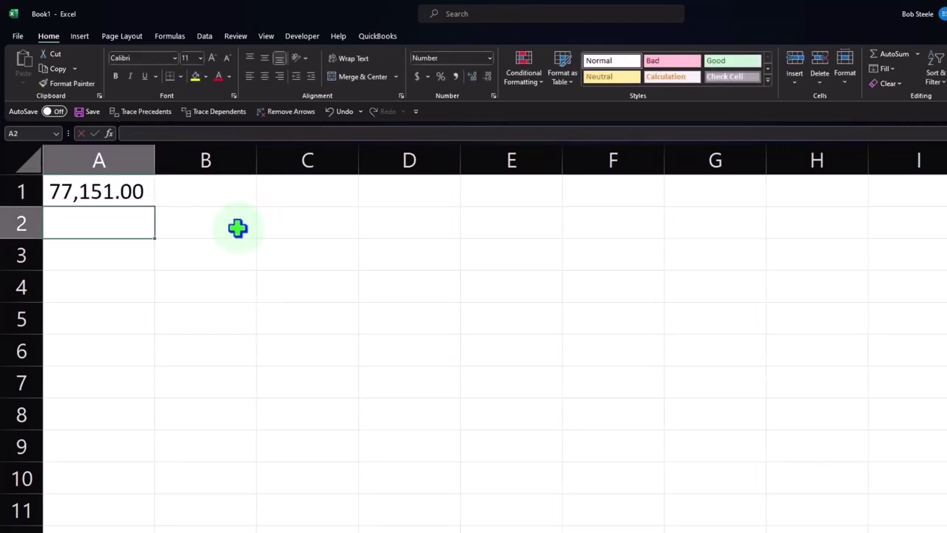
Step: Fill the RANDBETWEEN formula from A1 down through A11
left_click(141, 196)
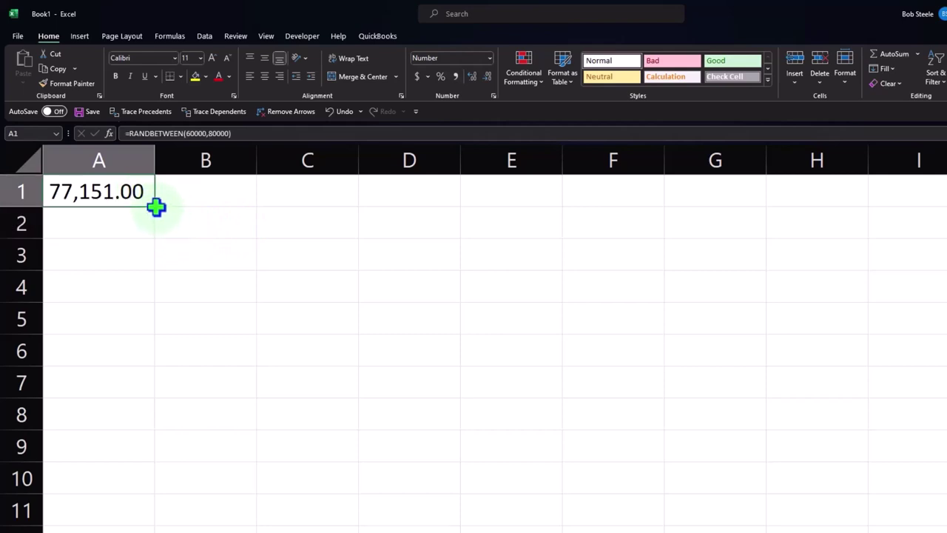
left_click_drag(156, 208, 141, 515)
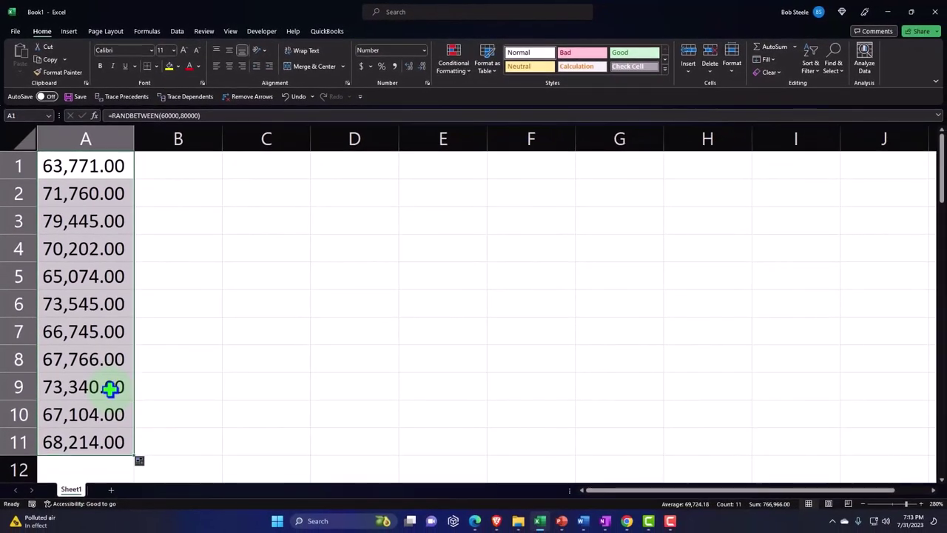
Step: Copy the random numbers in A1:A11, paste them as values only starting at C1, and autofit column C's width
left_click(109, 388)
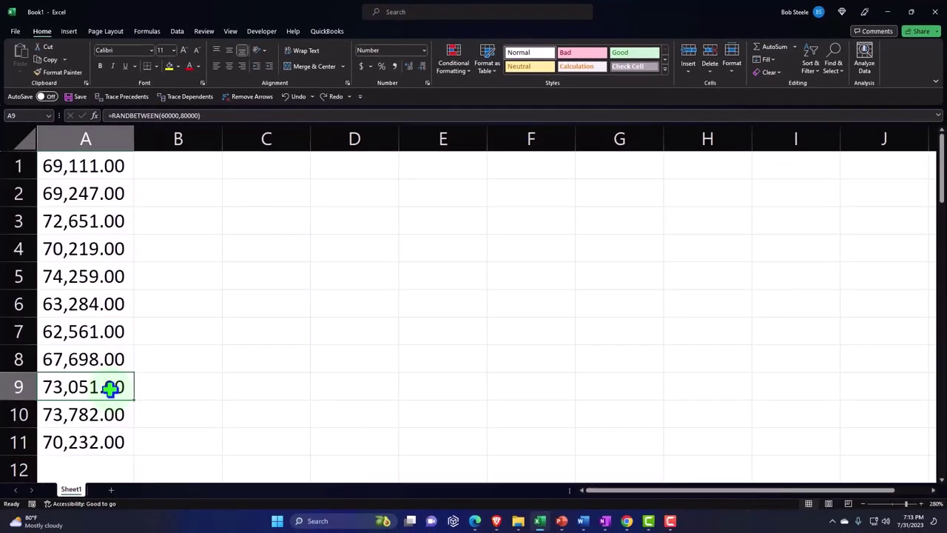
scroll(87, 413, "down", 1)
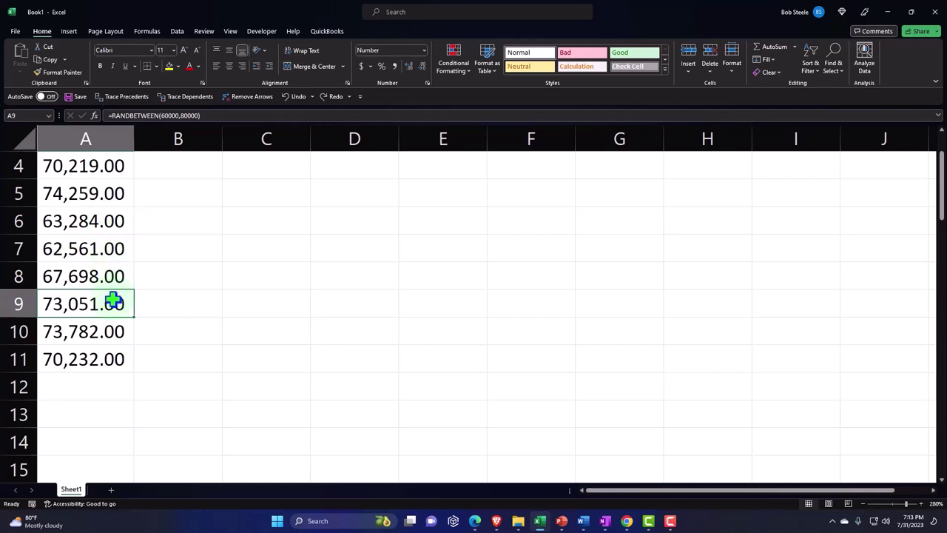
scroll(113, 300, "up", 1)
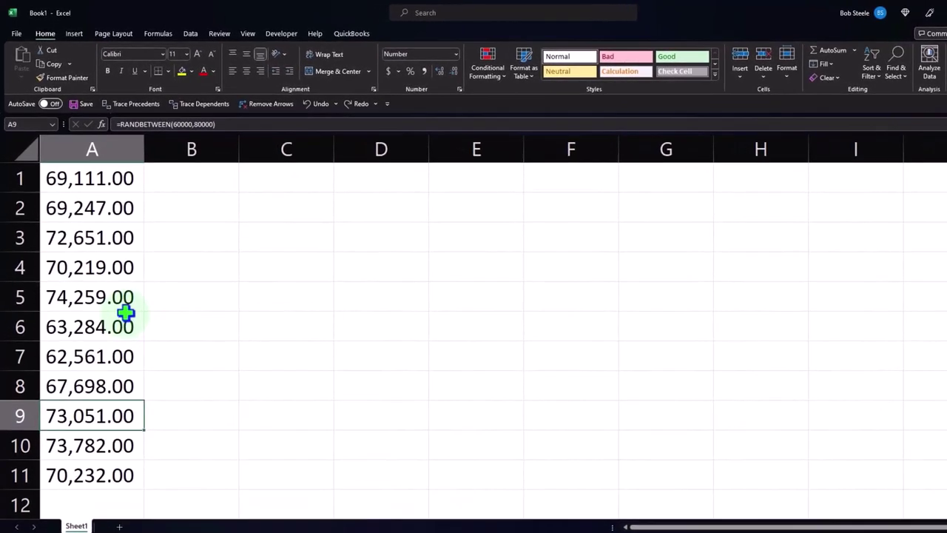
left_click_drag(108, 180, 99, 480)
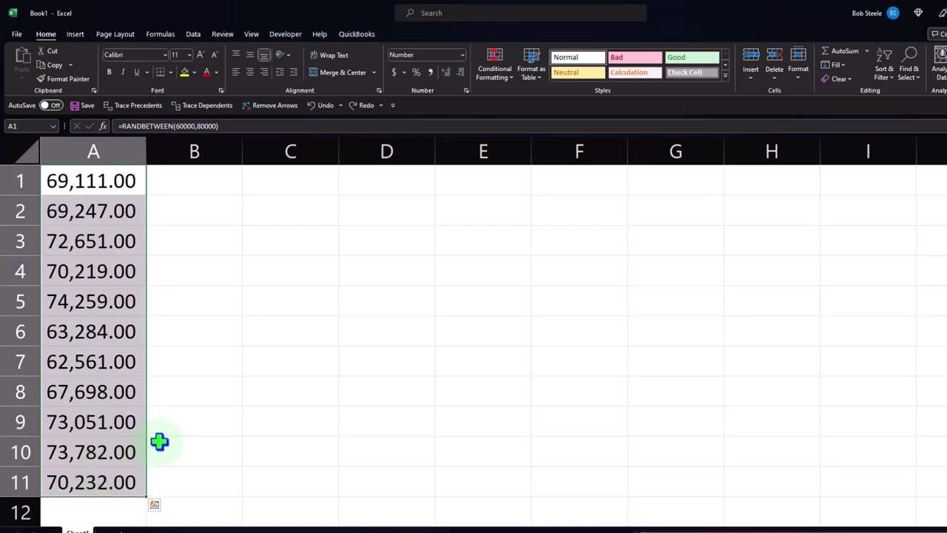
key("ctrl+c")
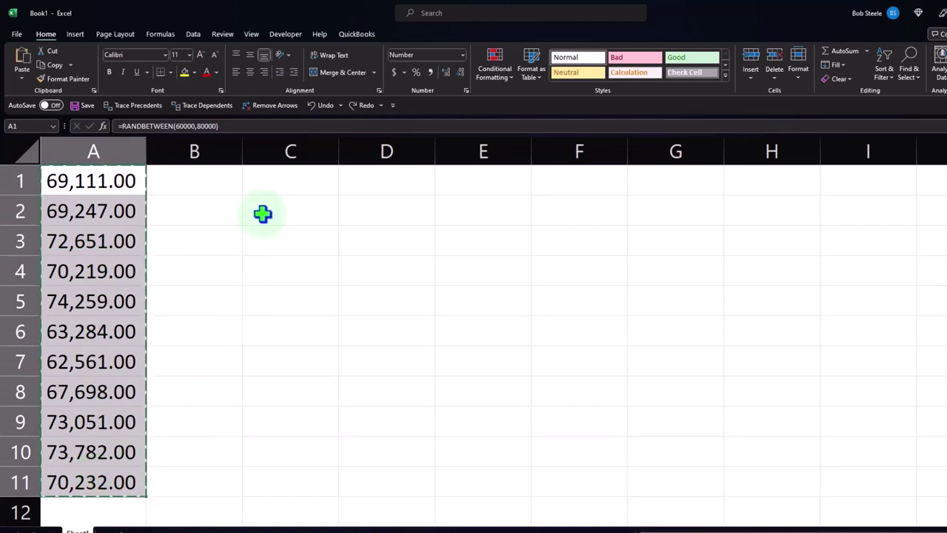
left_click(270, 180)
right_click(276, 190)
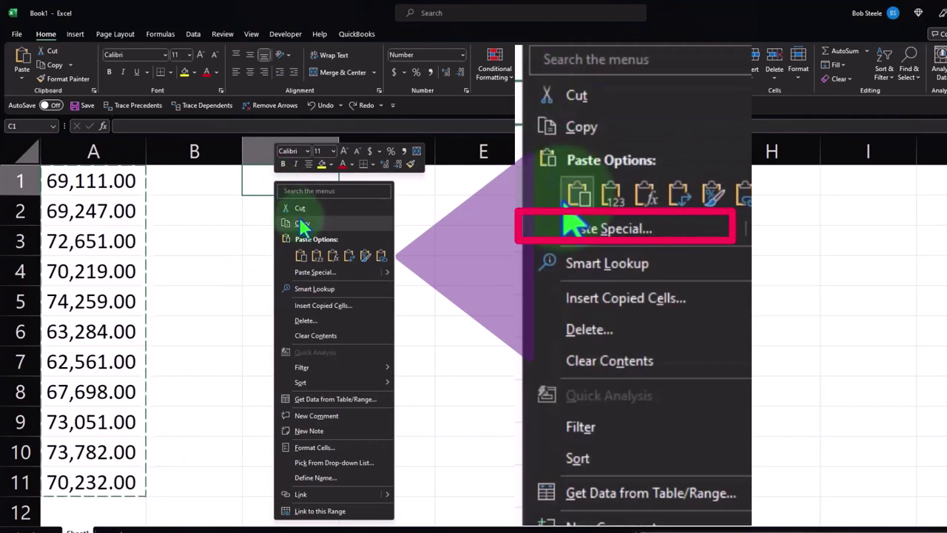
left_click(316, 255)
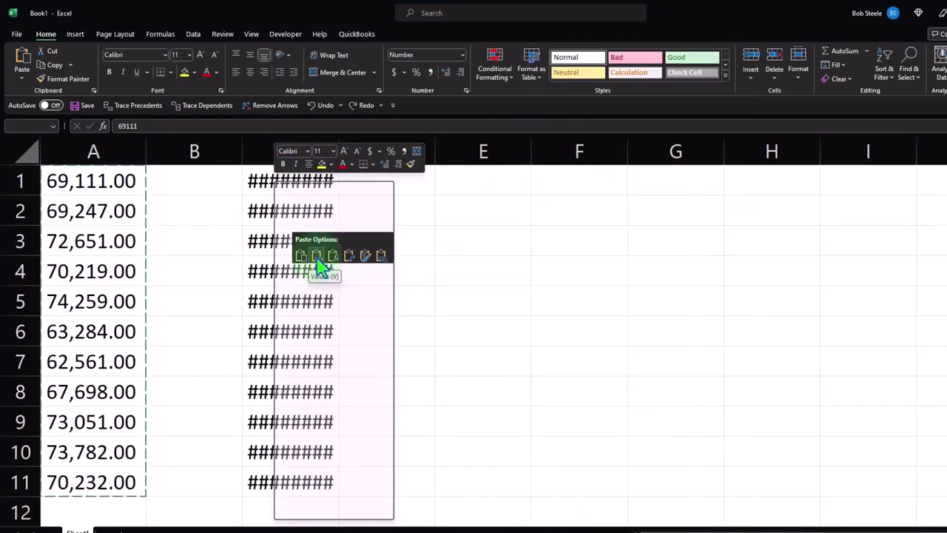
left_click(361, 241)
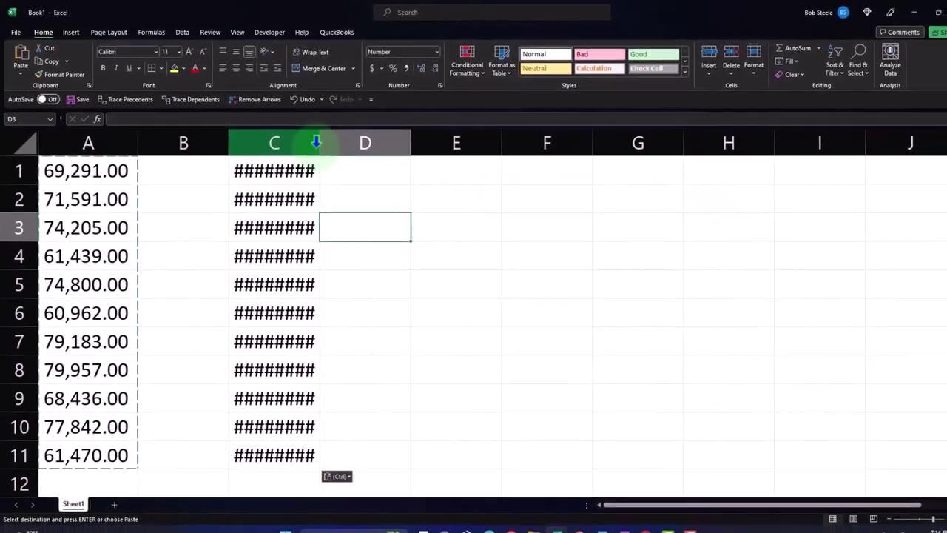
double_click(312, 139)
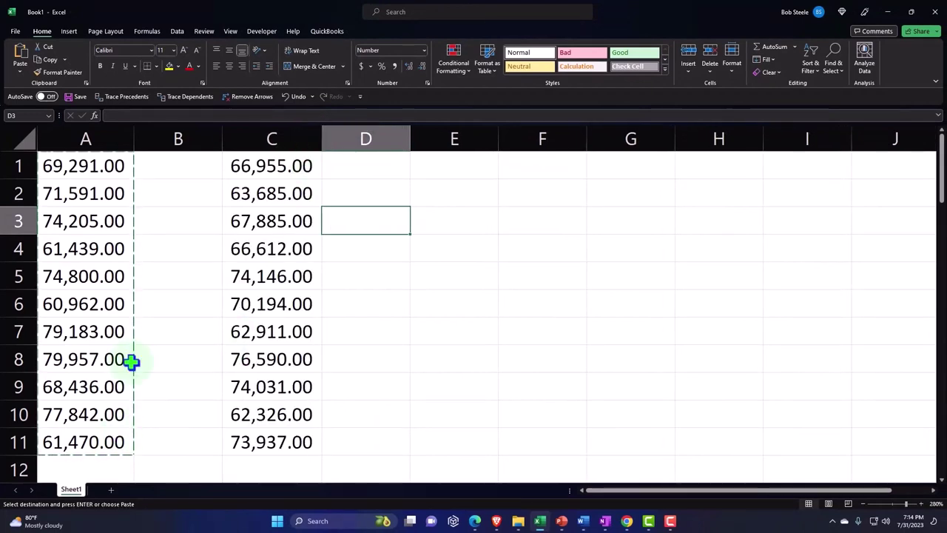
Step: Apply a yellow fill to the formula cells A1:A11 and the pasted values in C1:C11
left_click_drag(100, 179, 106, 440)
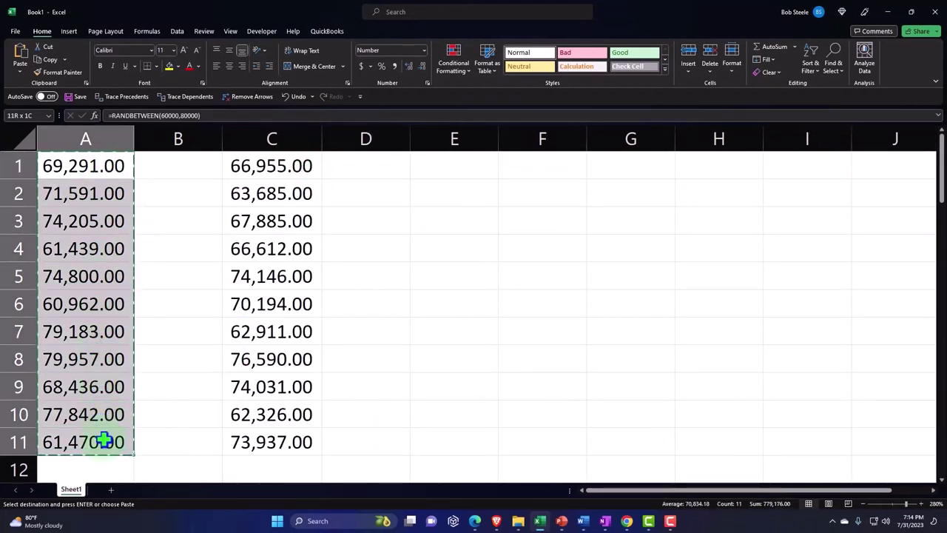
left_click(168, 66)
left_click_drag(239, 163, 258, 440)
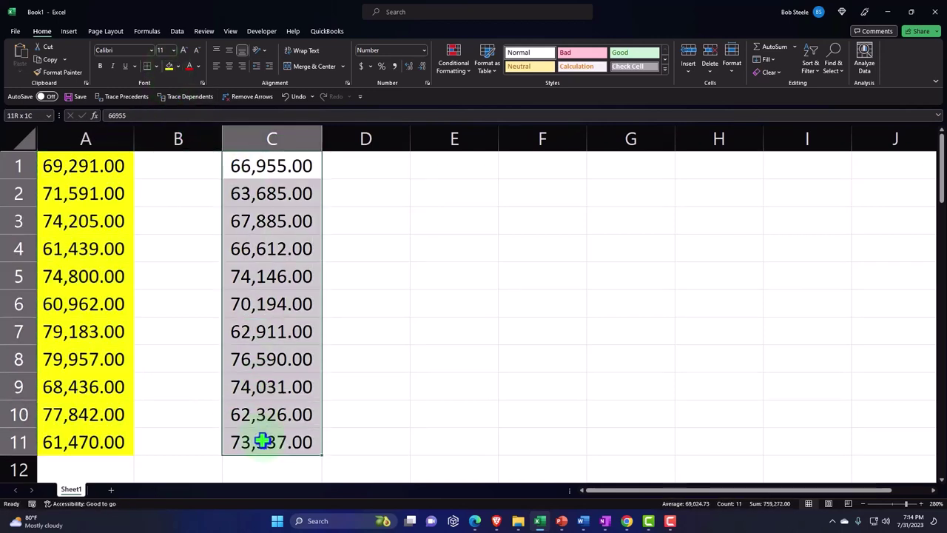
left_click(170, 66)
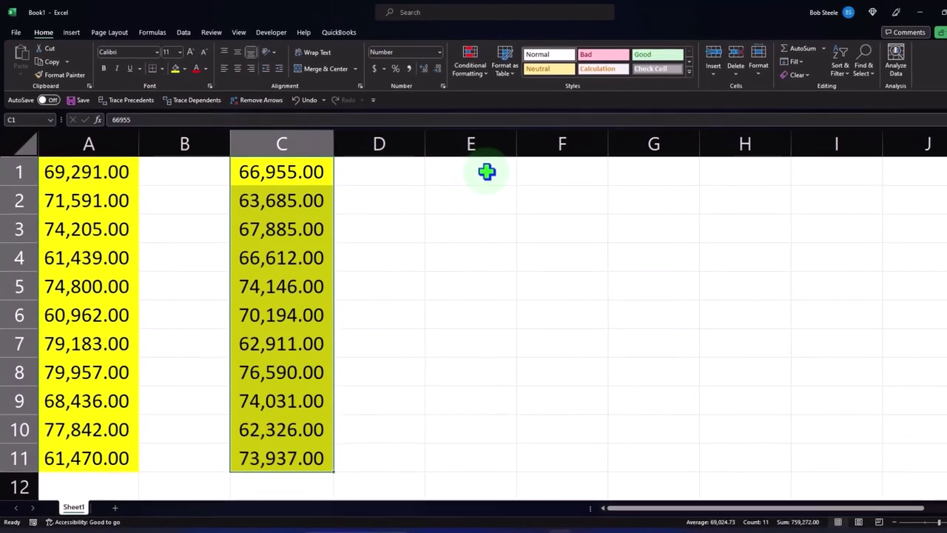
Step: Insert a histogram chart based on the pasted values in C1:C11
left_click_drag(301, 178, 313, 475)
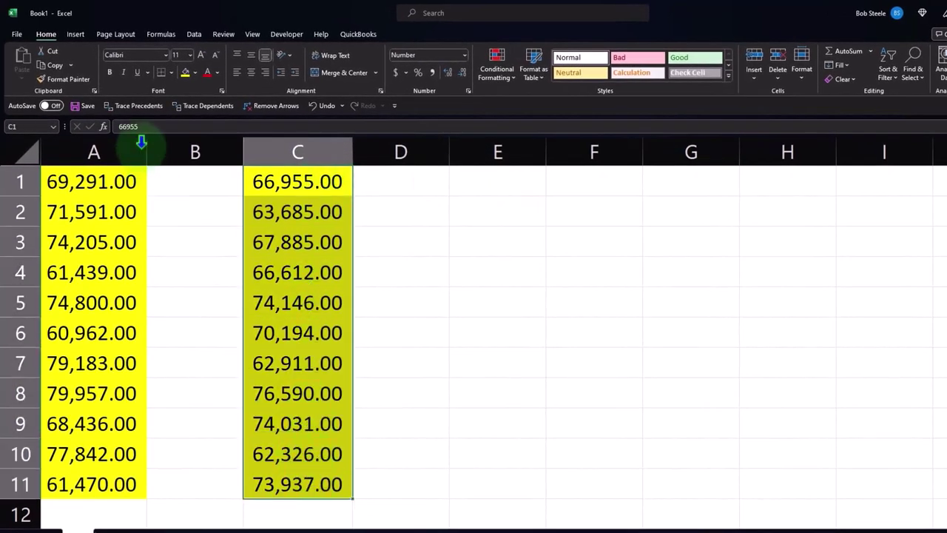
left_click(74, 35)
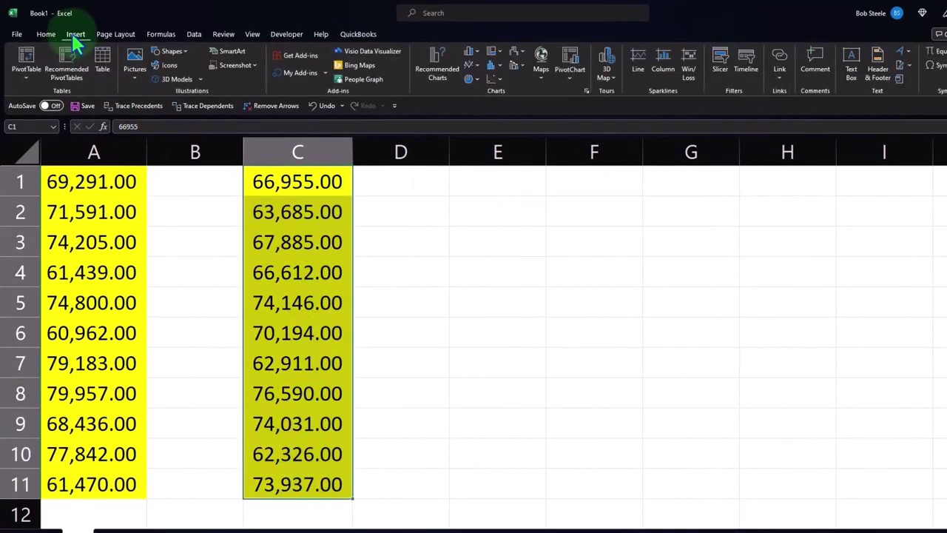
left_click(494, 66)
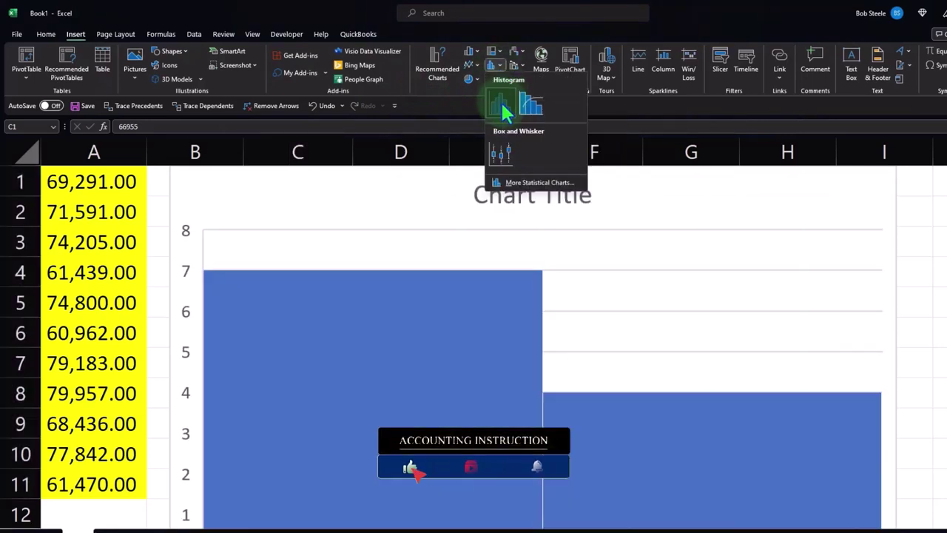
left_click(501, 100)
Step: Resize the histogram to a smaller frame spanning columns B through G and ending at row 10
scroll(596, 258, "down", 1)
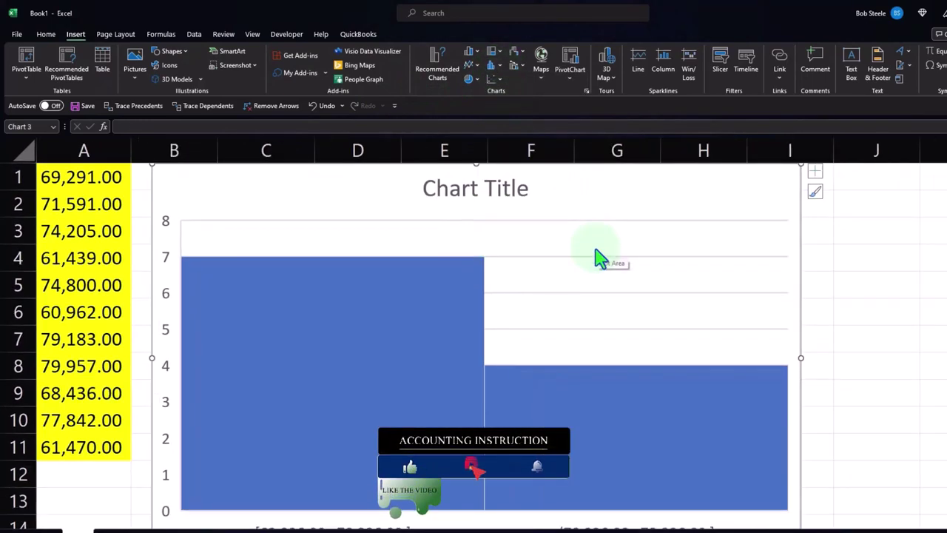
scroll(599, 258, "down", 3)
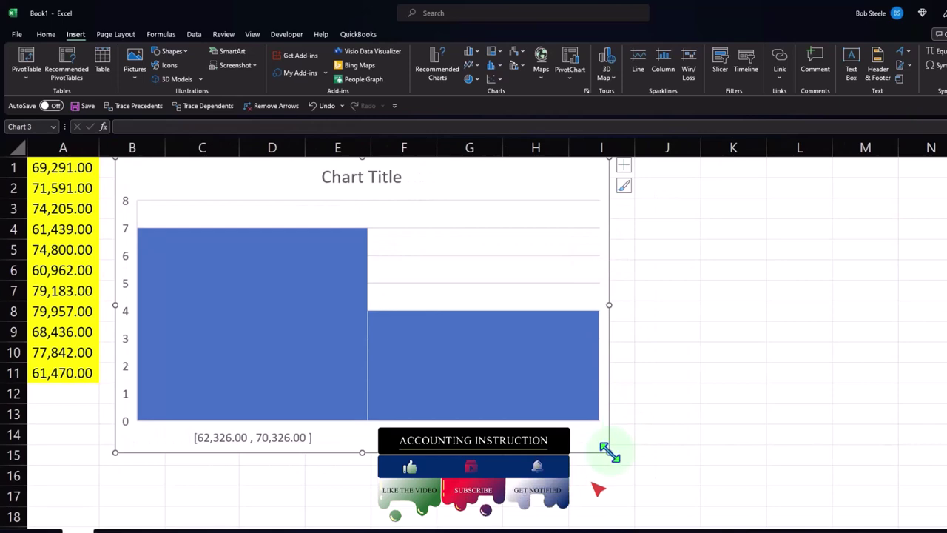
left_click_drag(609, 453, 436, 361)
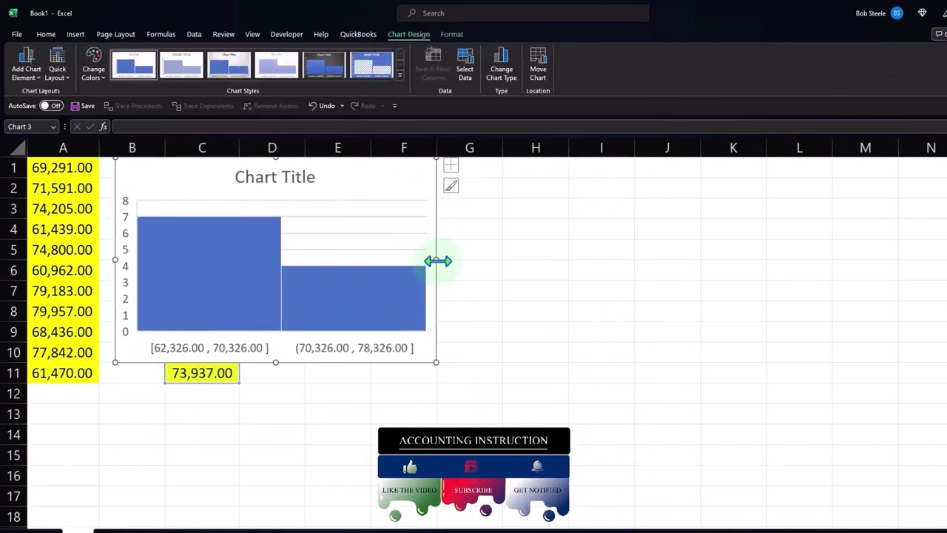
left_click_drag(438, 261, 492, 261)
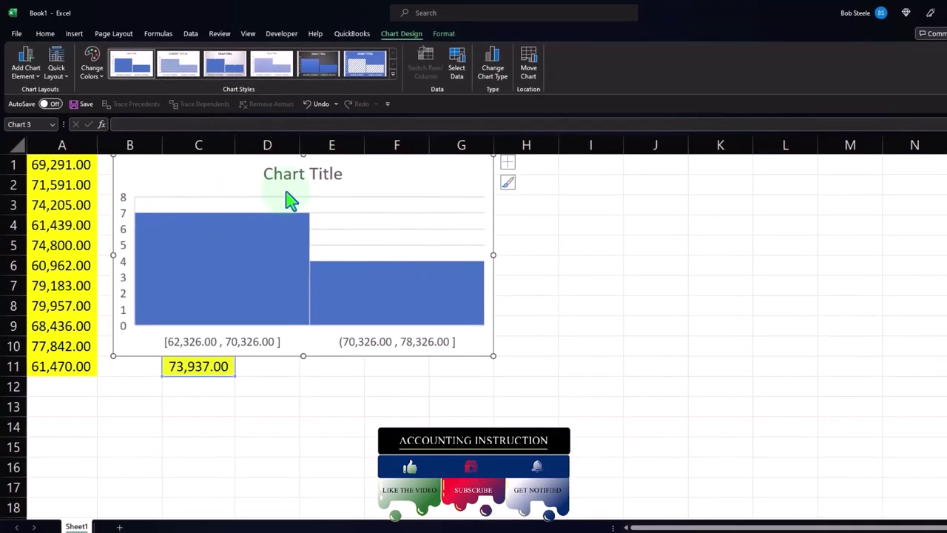
Step: Delete the histogram's chart title and move the chart beside the data so it starts at column E
left_click(296, 174)
key("Delete")
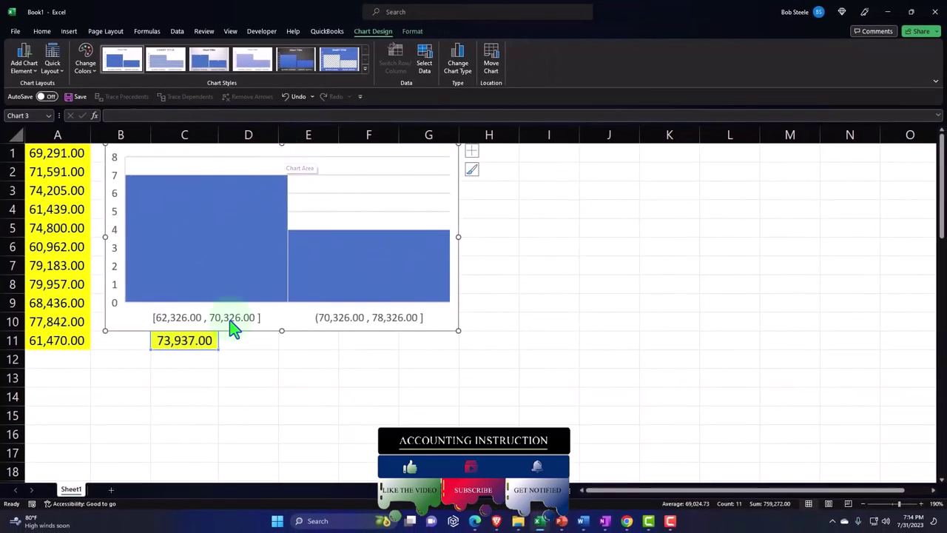
left_click(305, 452)
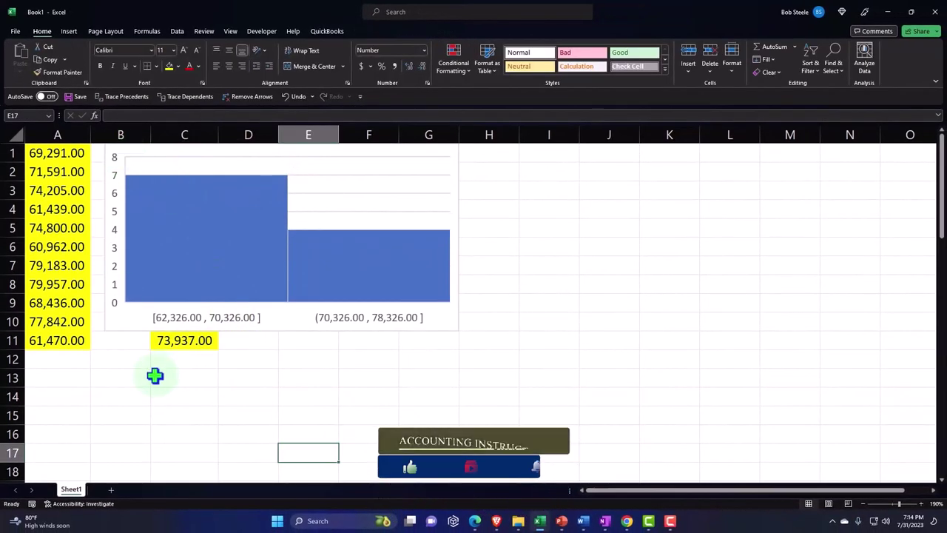
left_click_drag(106, 332, 292, 325)
Step: Set the bin width of the histogram's horizontal axis to 1000
double_click(516, 330)
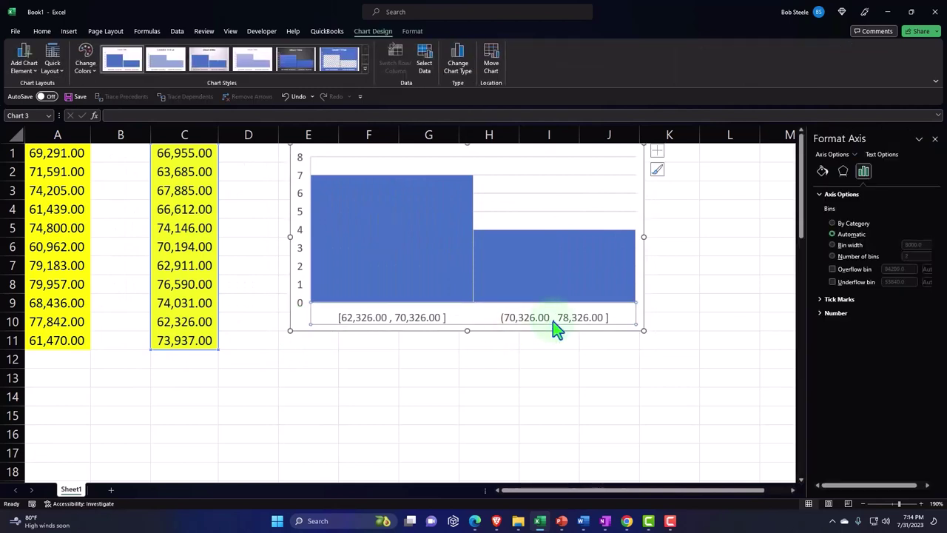
left_click(837, 246)
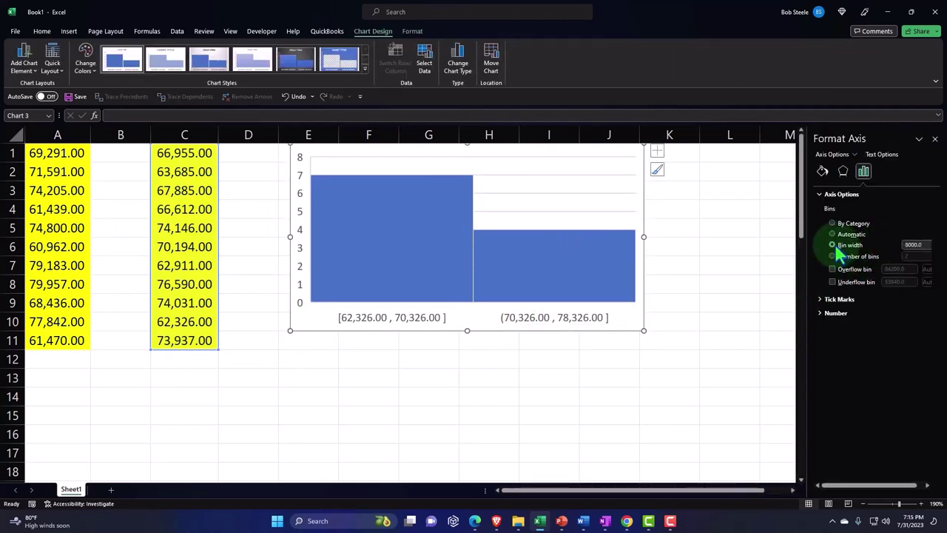
double_click(914, 245)
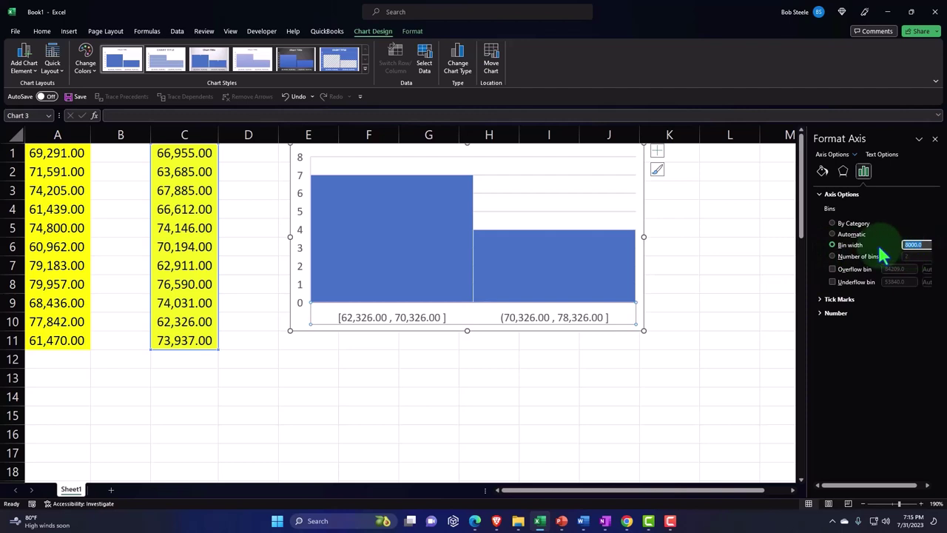
key("Tab")
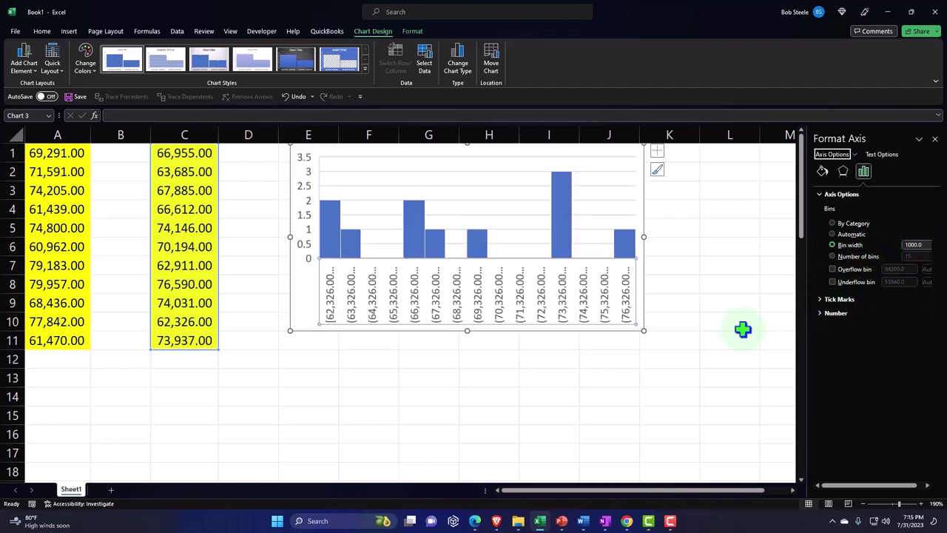
Step: Enlarge the histogram so it extends to column M and row 11, and check its bars
left_click_drag(641, 331, 774, 348)
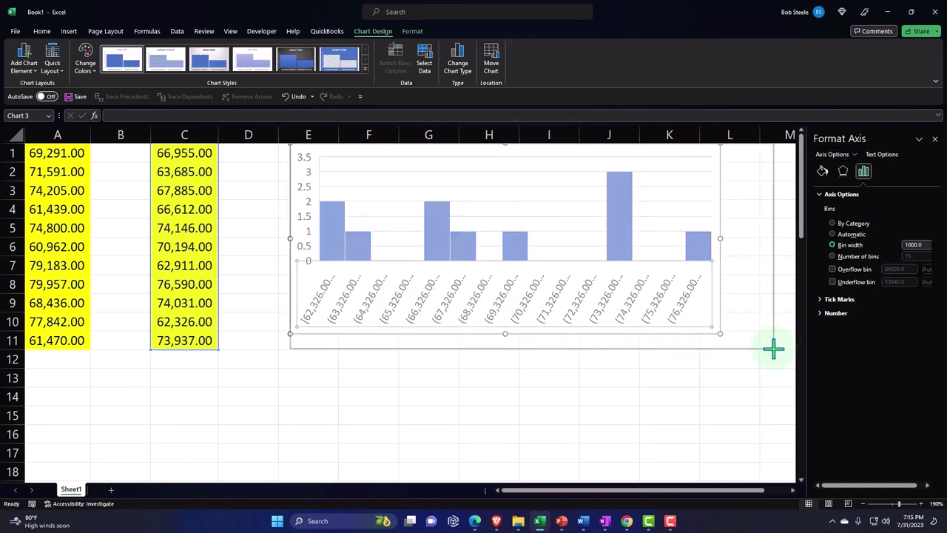
left_click(598, 399)
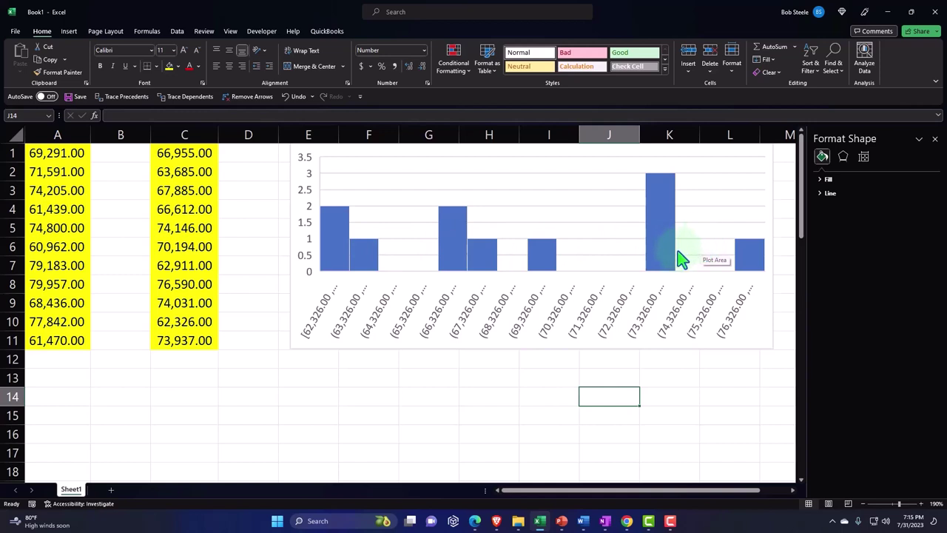
mouse_move(470, 256)
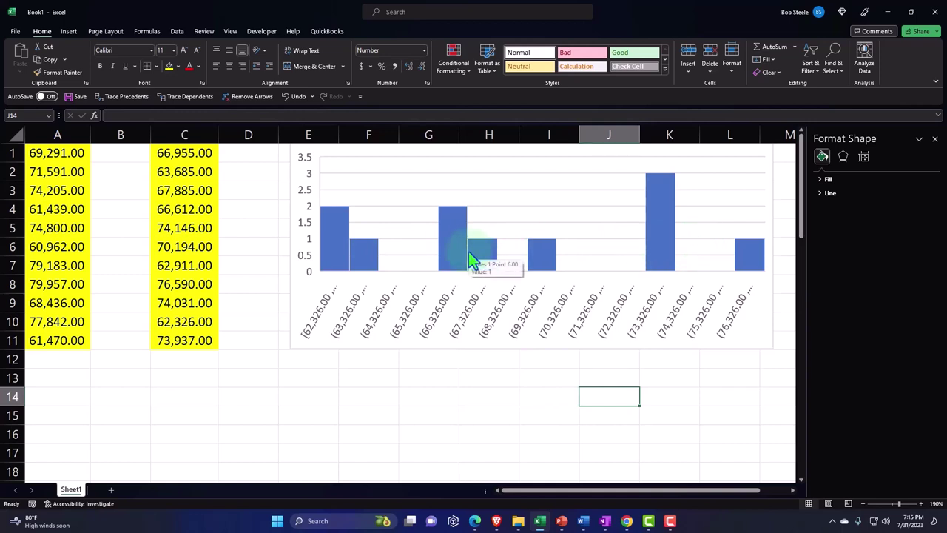
left_click(256, 391)
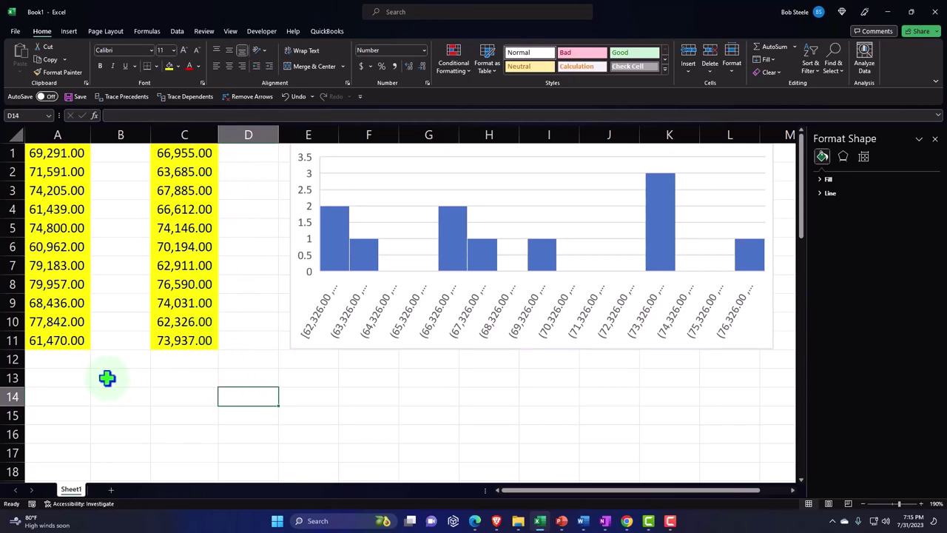
Step: Enter =RANDBETWEEN(68000,72000) in cell A12, directly below the yellow random numbers
left_click(62, 377)
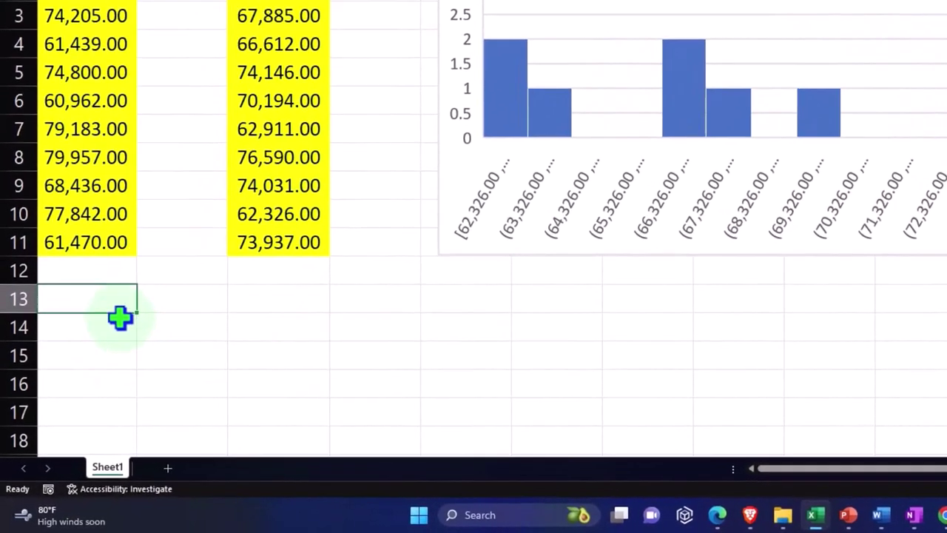
left_click(77, 306)
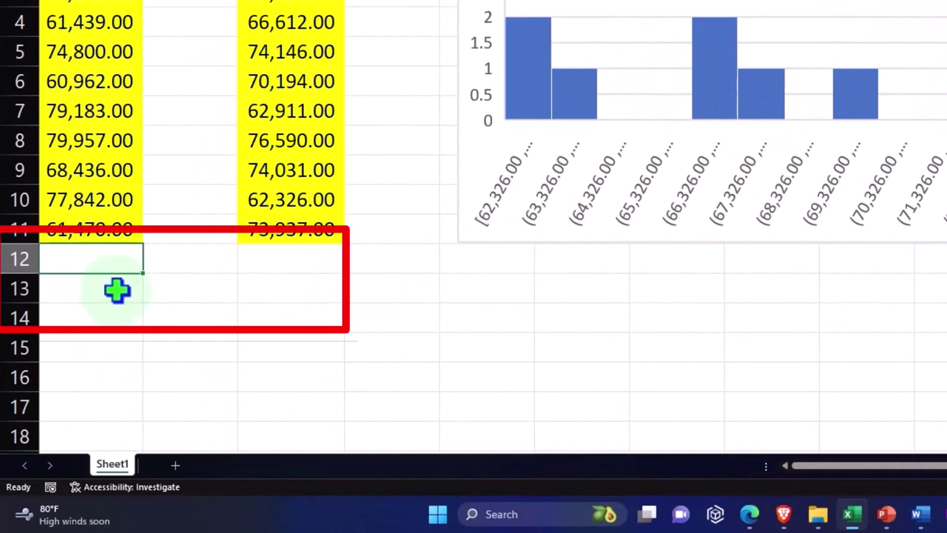
type("=rand")
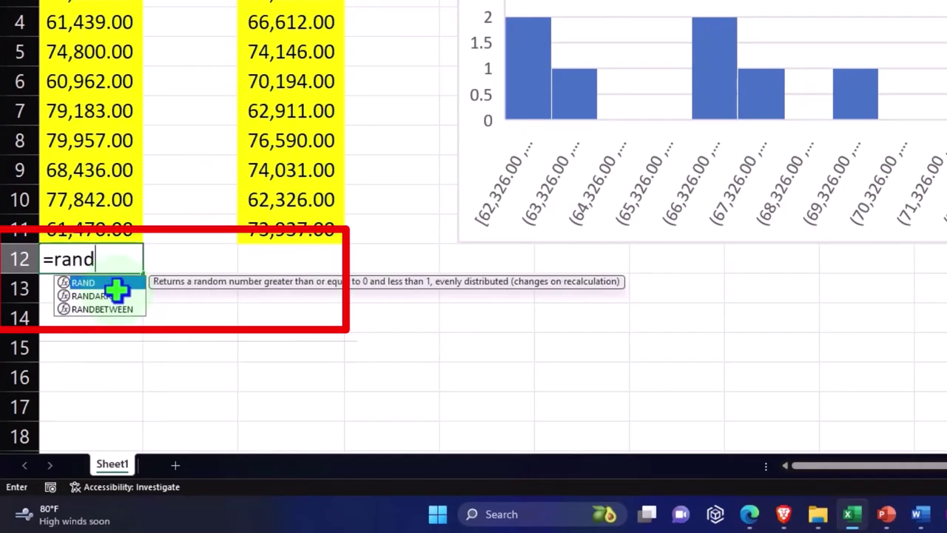
double_click(101, 309)
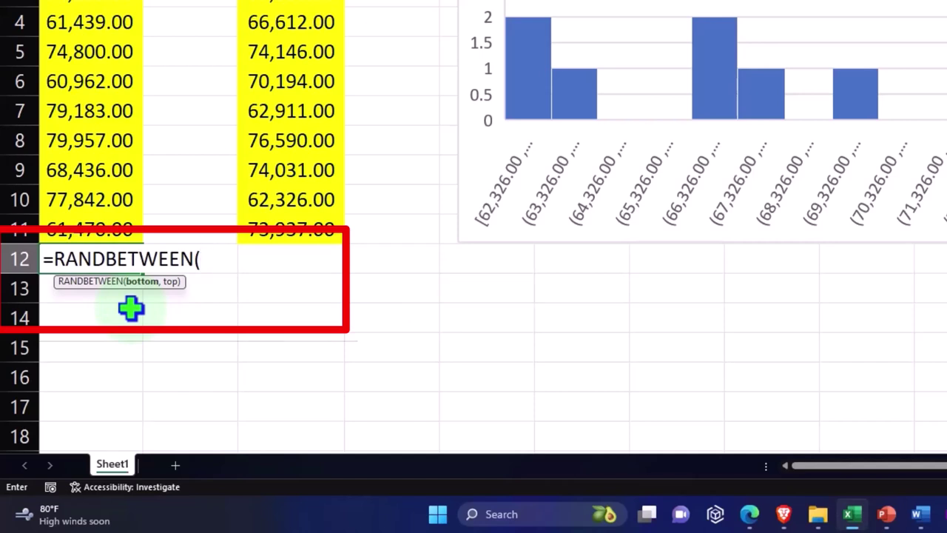
type("68000")
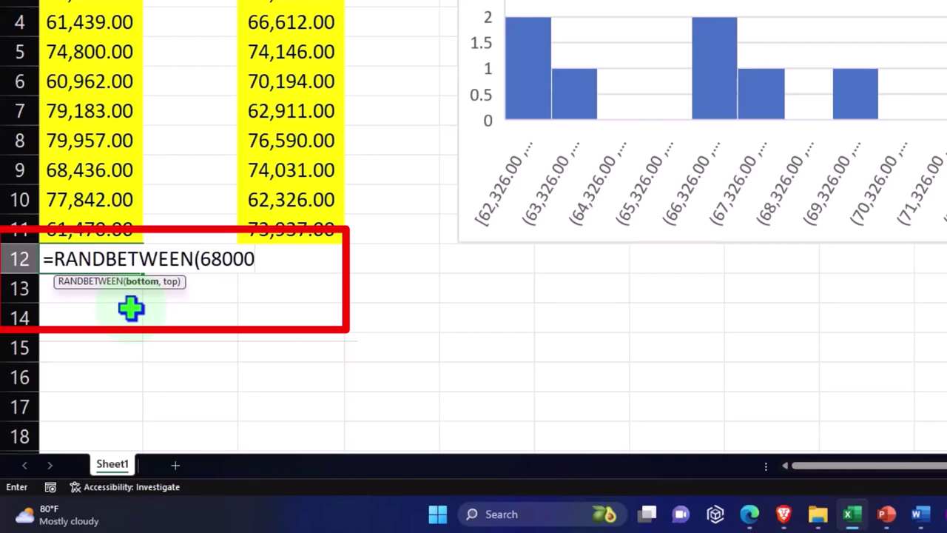
type(",")
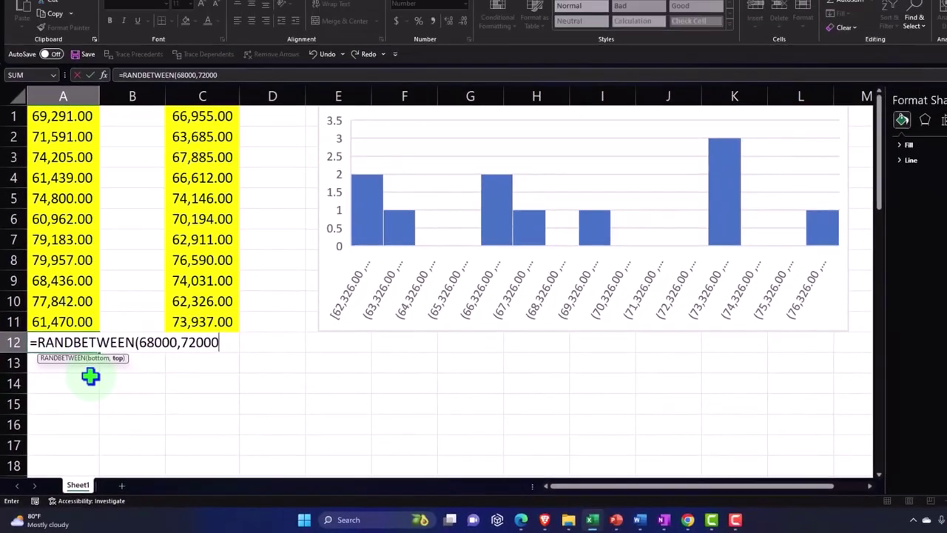
type("72000")
key("Return")
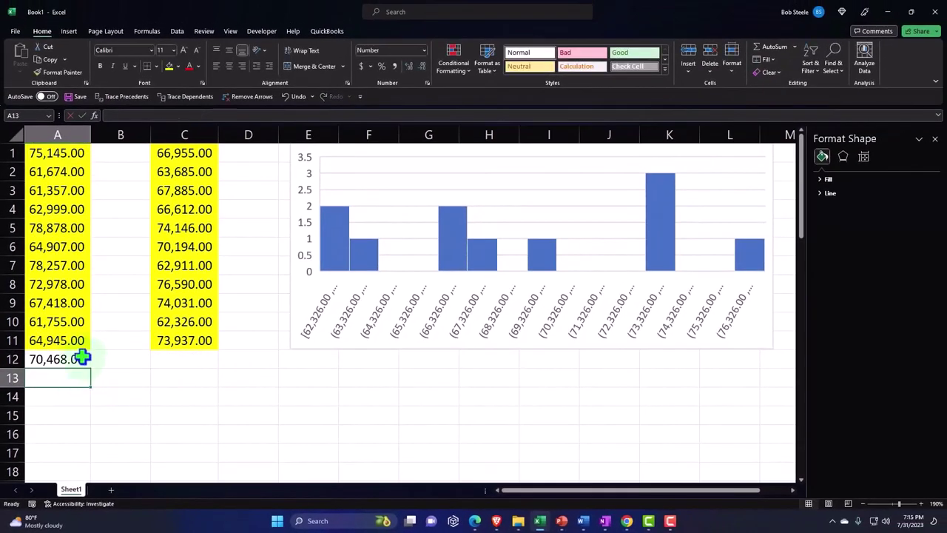
Step: Copy the A12 formula down to row 22 and shade A12:A22 light green
left_click(81, 358)
left_click_drag(91, 370, 77, 449)
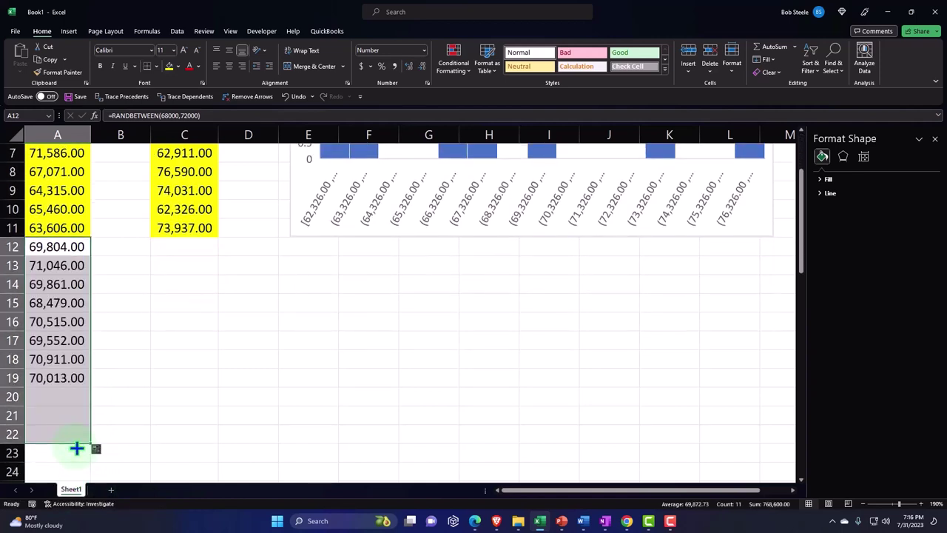
left_click(198, 65)
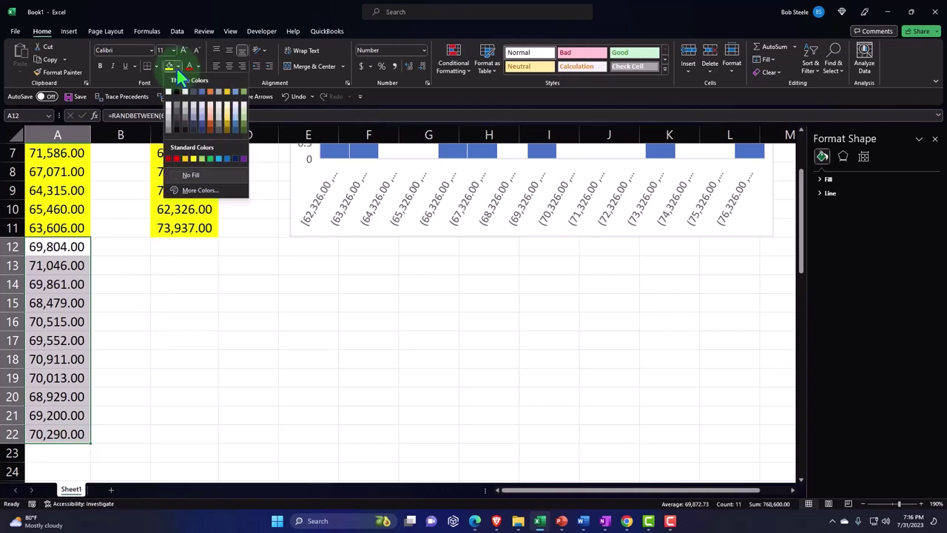
left_click(209, 158)
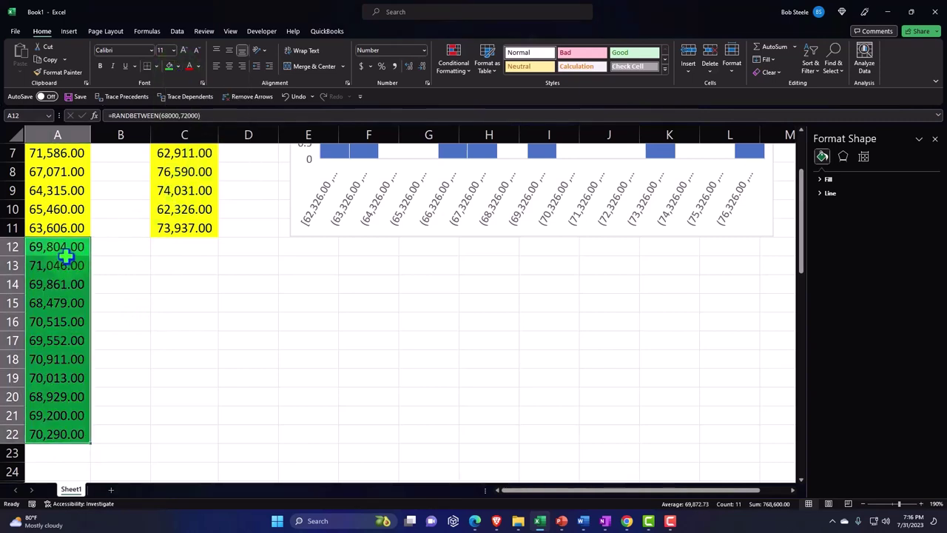
left_click(178, 66)
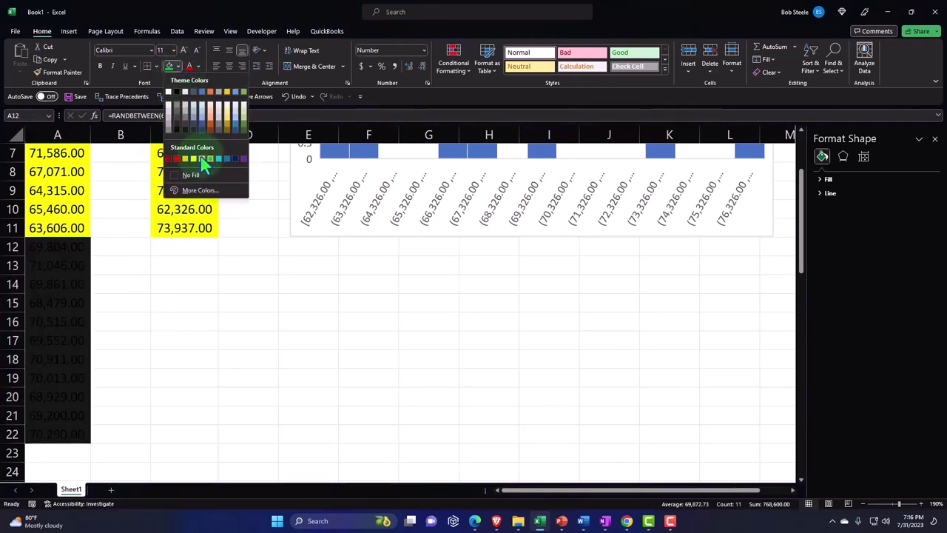
left_click(244, 92)
Step: Copy A12:A22 as values only into column C starting at C12, and shade the pasted cells light green
left_click_drag(68, 248, 74, 437)
key("ctrl+c")
right_click(179, 246)
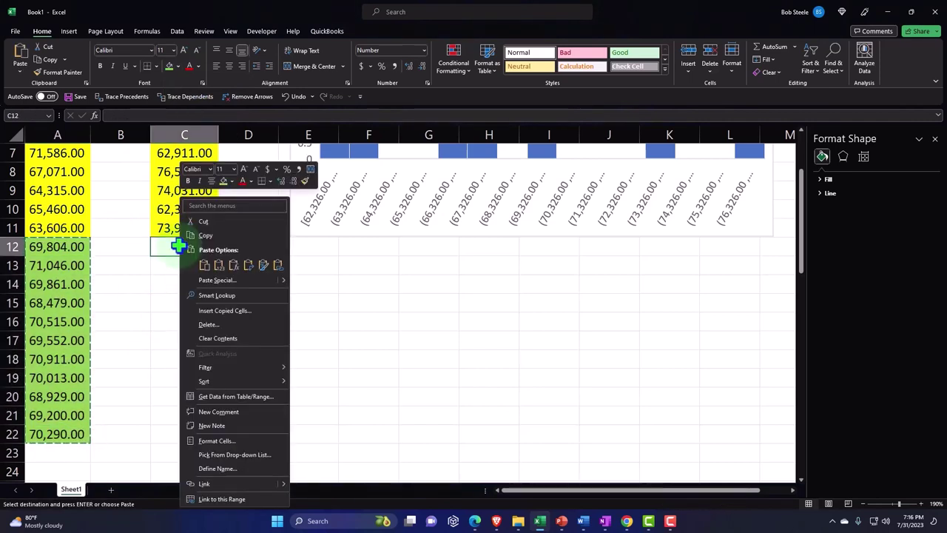
left_click(219, 268)
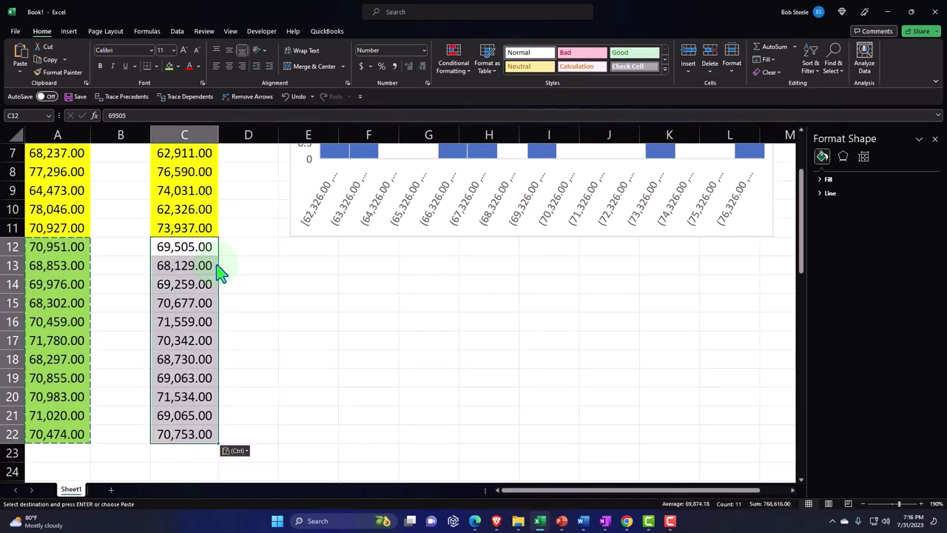
left_click(169, 66)
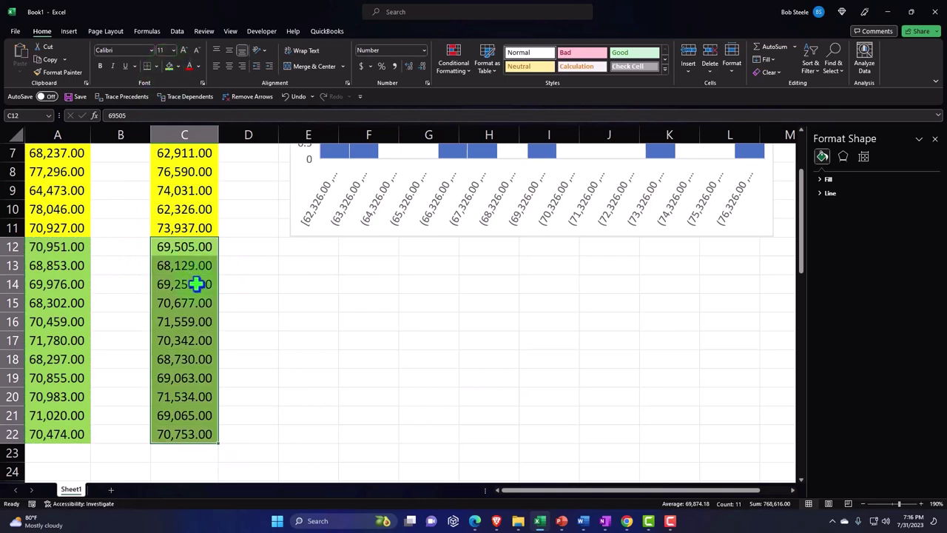
Step: Insert a histogram of C1:C22 and place it under the first chart, starting at column E
scroll(197, 281, "up", 2)
left_click_drag(182, 155, 184, 435)
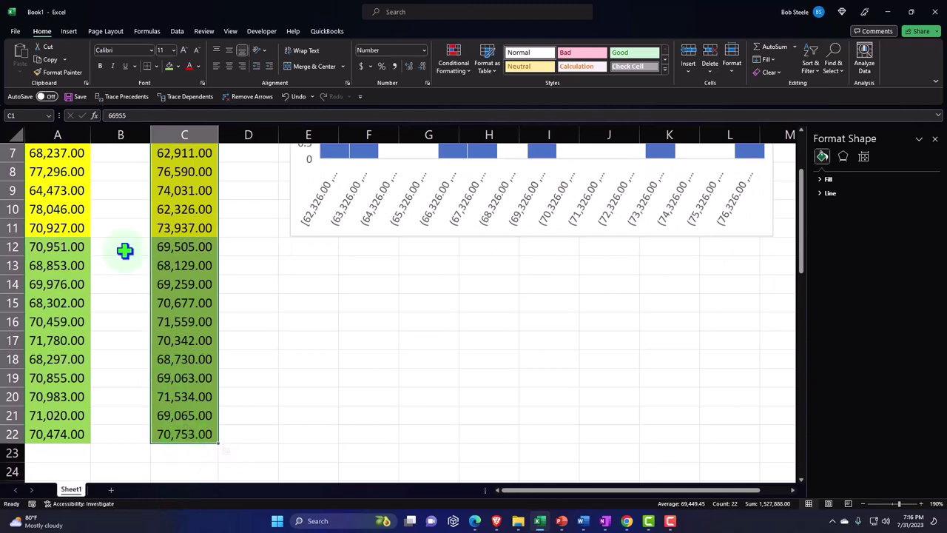
left_click(72, 31)
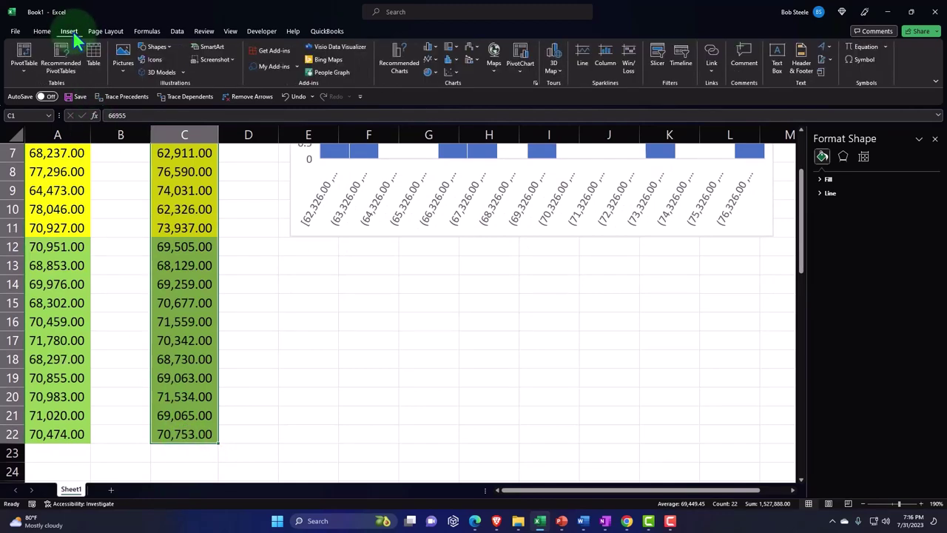
left_click(449, 59)
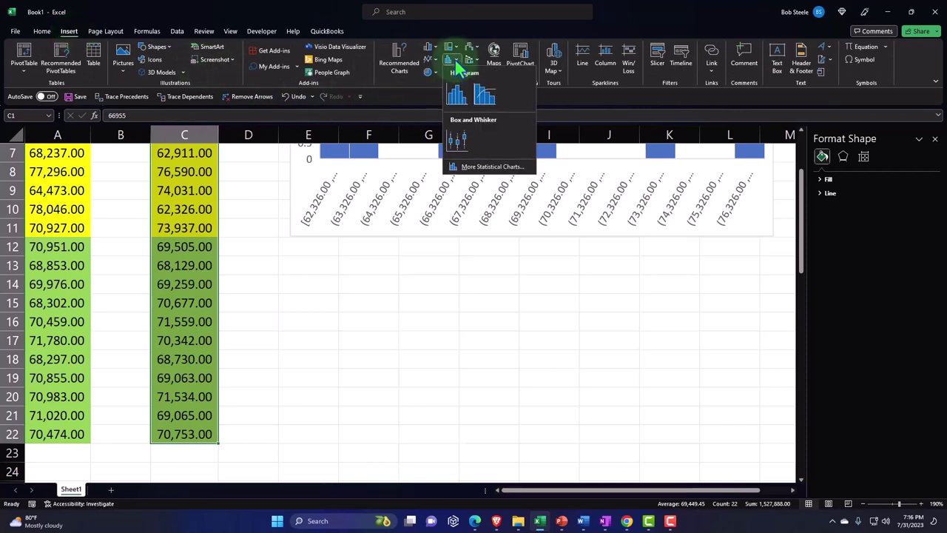
left_click(453, 84)
left_click_drag(235, 188, 306, 251)
left_click(249, 247)
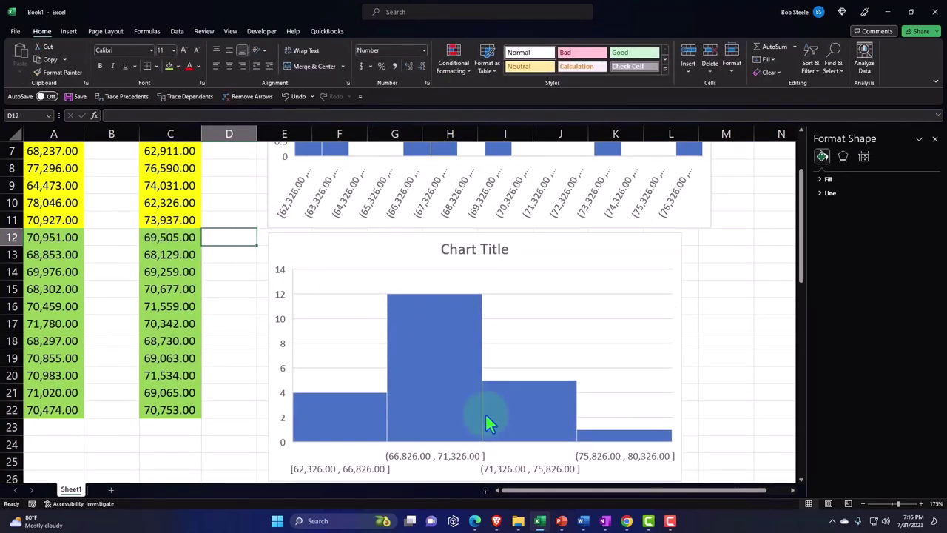
Step: Set the bin width of the new histogram's horizontal axis to 1000
scroll(349, 353, "down", 1)
scroll(349, 354, "down", 1, "ctrl")
left_click(400, 415)
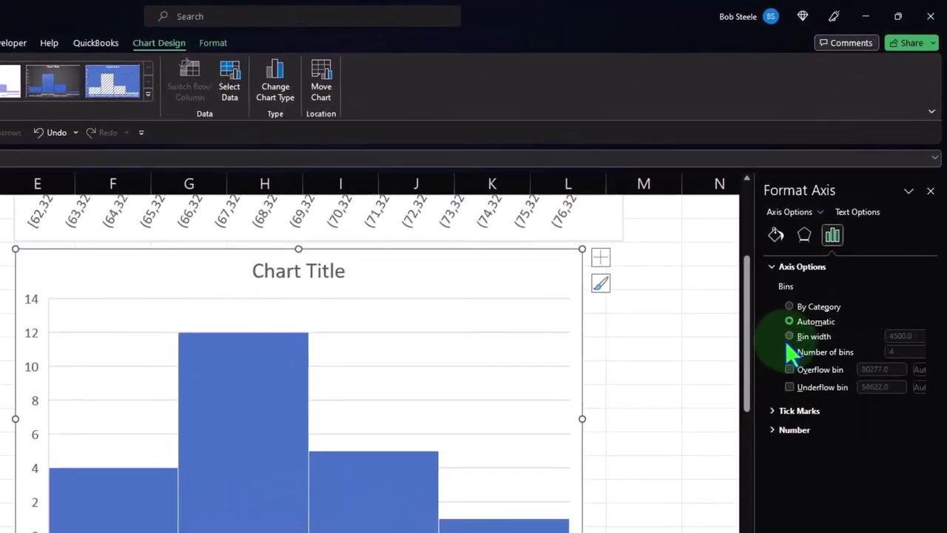
left_click(851, 245)
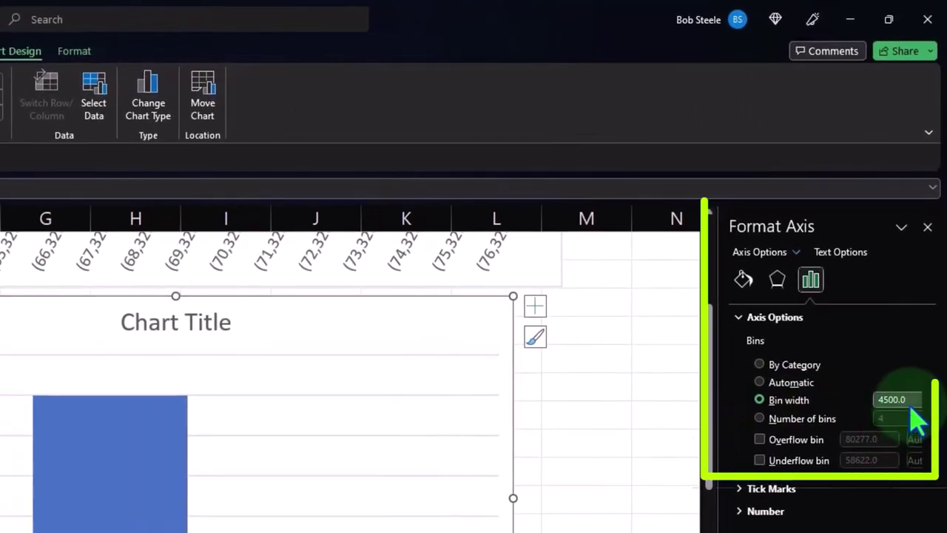
left_click(903, 392)
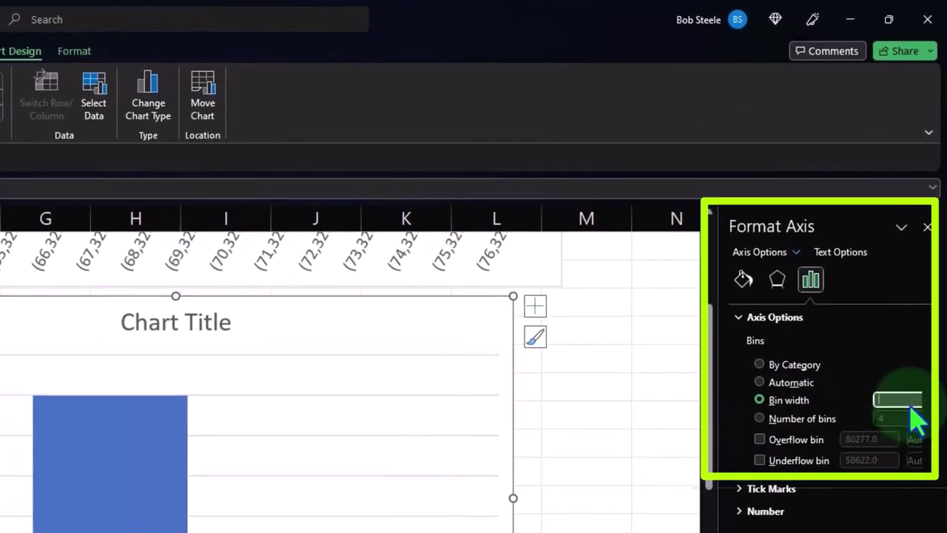
type("1000")
key("Tab")
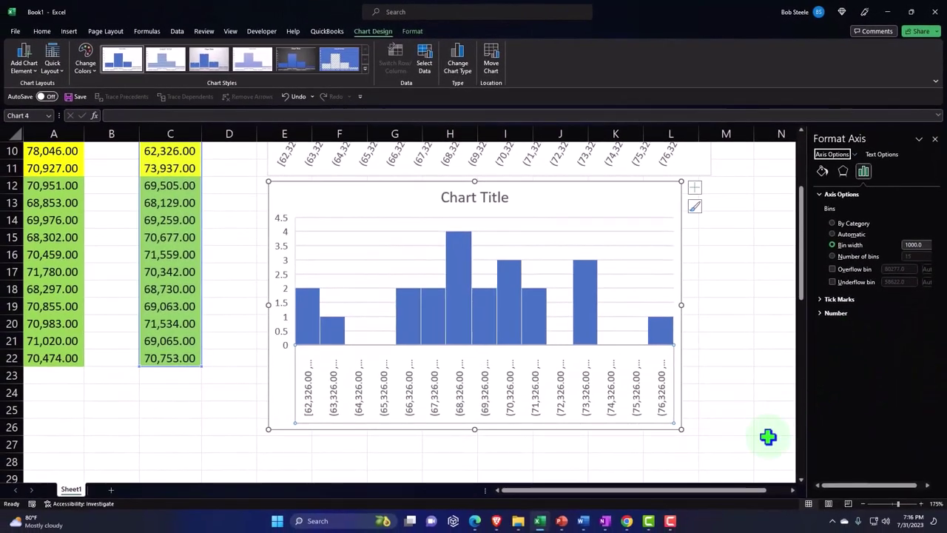
mouse_move(459, 301)
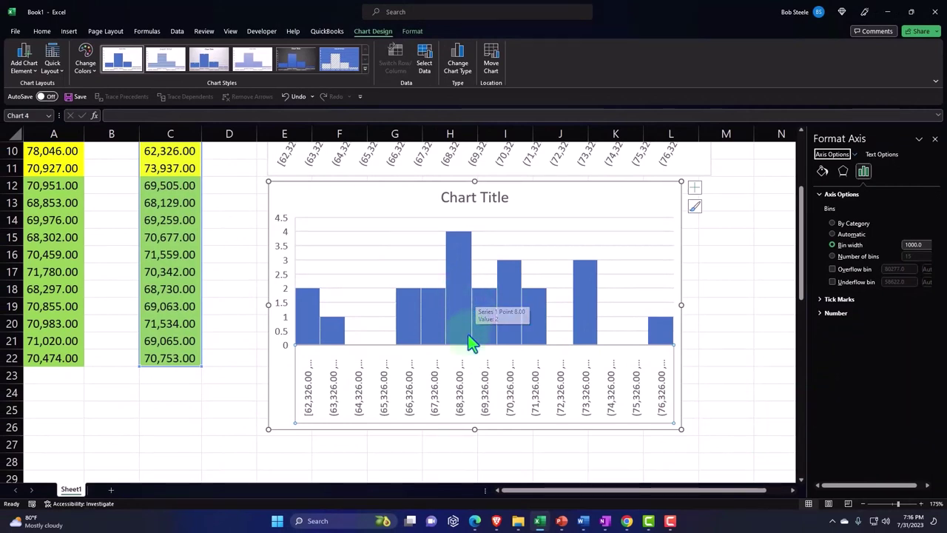
left_click(226, 392)
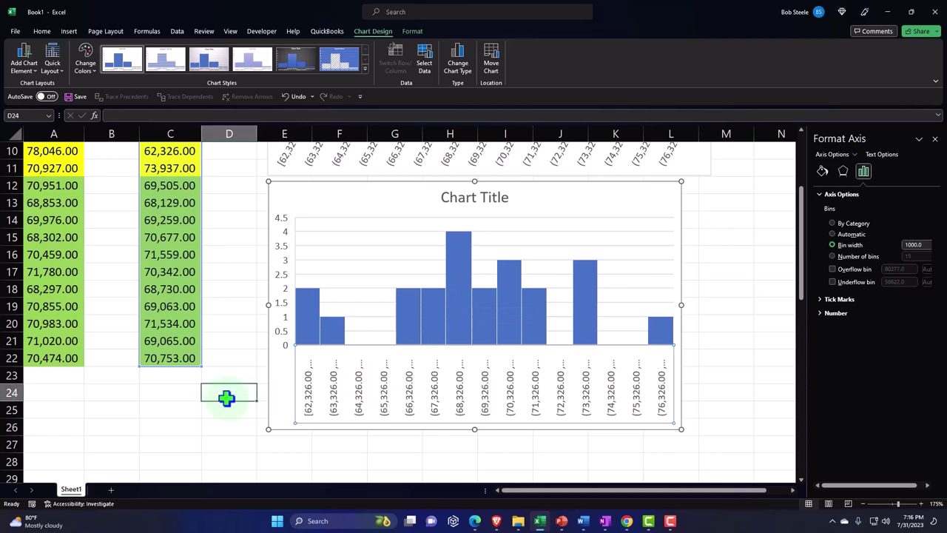
Step: Extend the green RANDBETWEEN formulas in column A from row 22 down to row 40
left_click(77, 357)
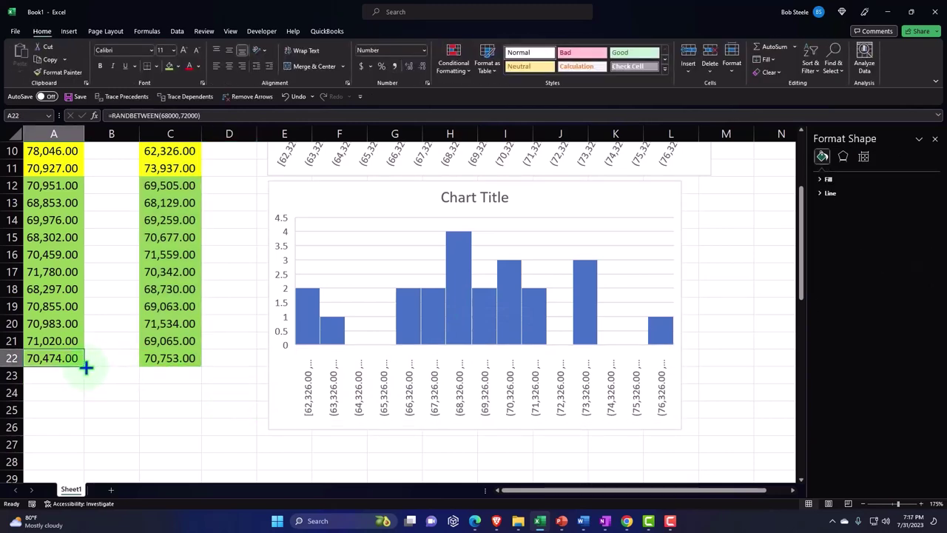
left_click_drag(86, 367, 76, 447)
scroll(148, 390, "up", 3)
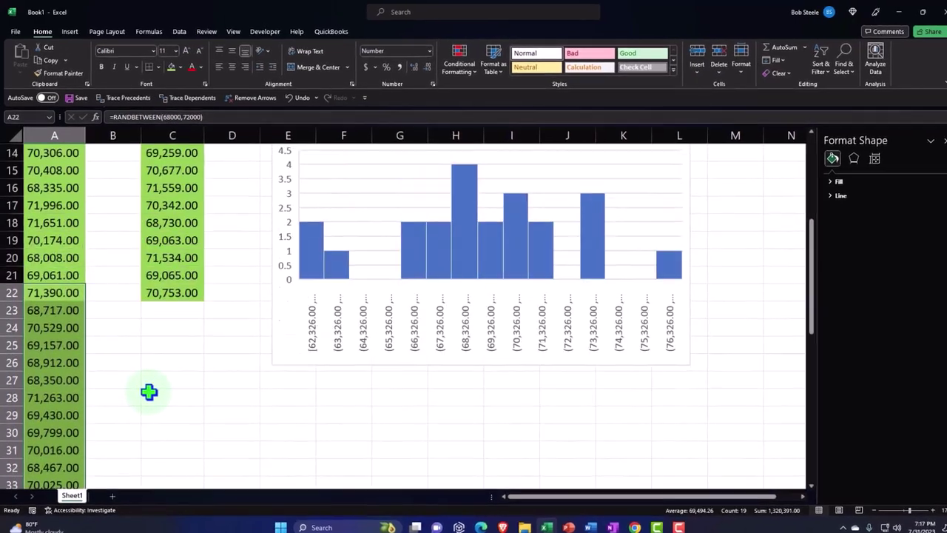
scroll(149, 392, "up", 2)
scroll(173, 379, "down", 1)
left_click(154, 330)
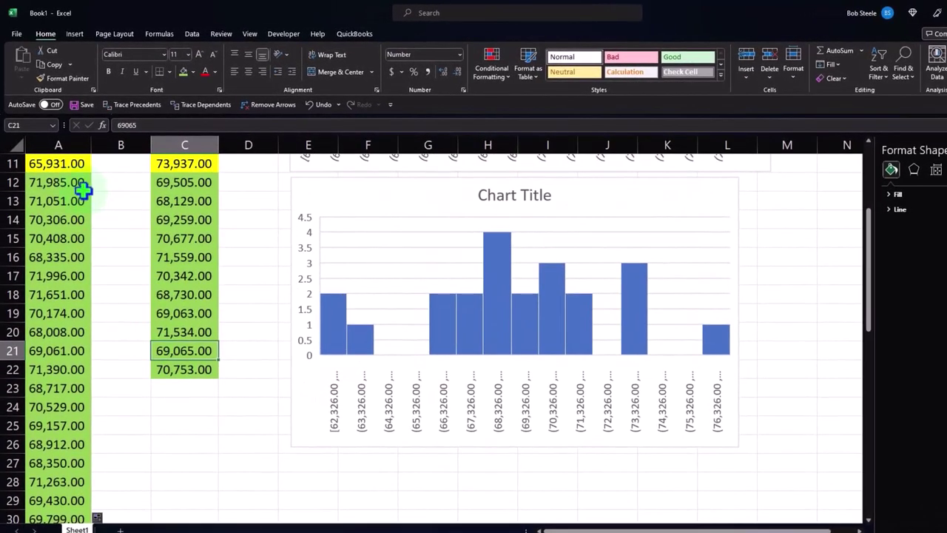
Step: Copy A12:A40 as values only over column C starting at C12, and shade the pasted range light green
left_click_drag(83, 190, 70, 492)
key("ctrl+c")
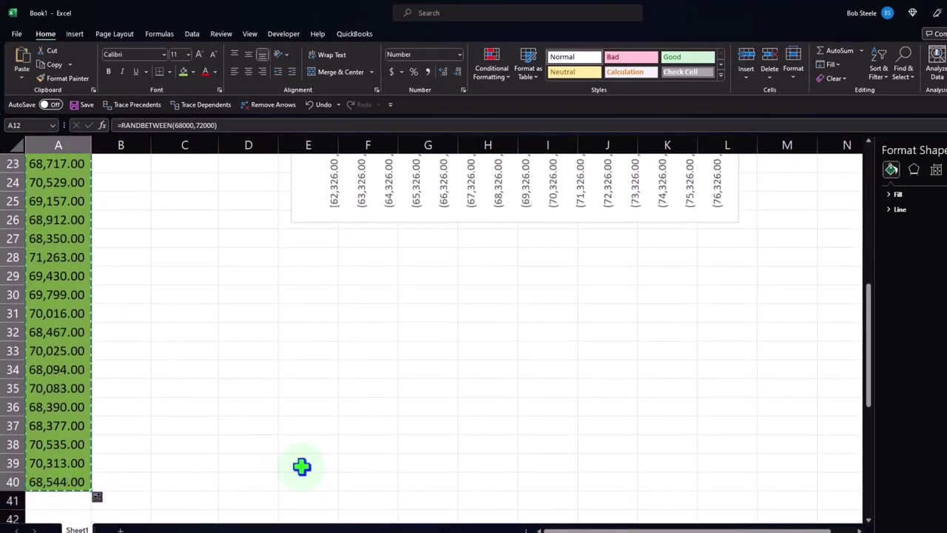
scroll(301, 466, "up", 6)
left_click(181, 294)
right_click(178, 295)
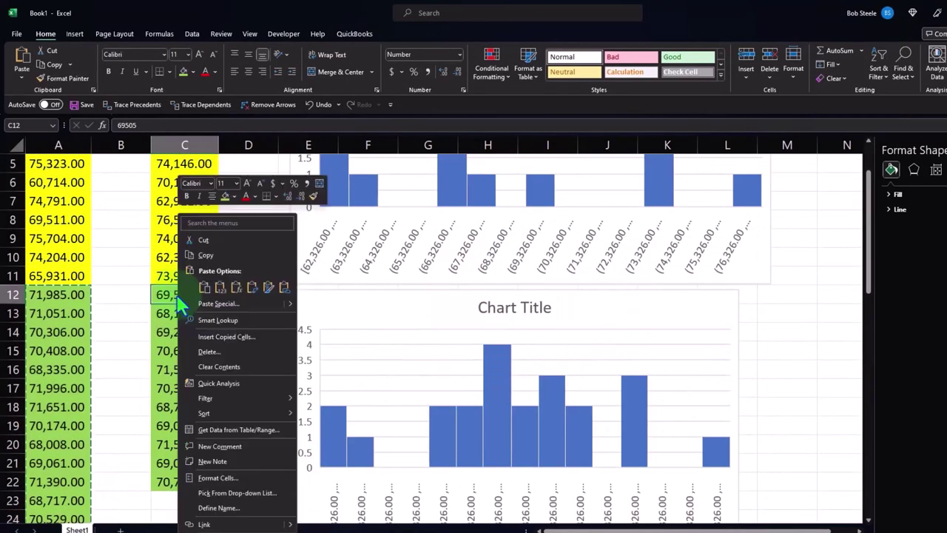
left_click(220, 287)
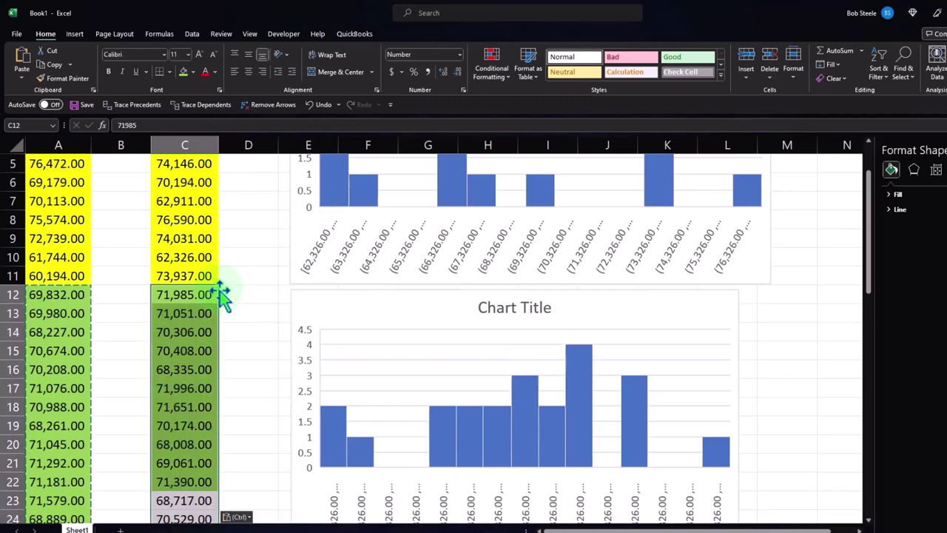
key("Escape")
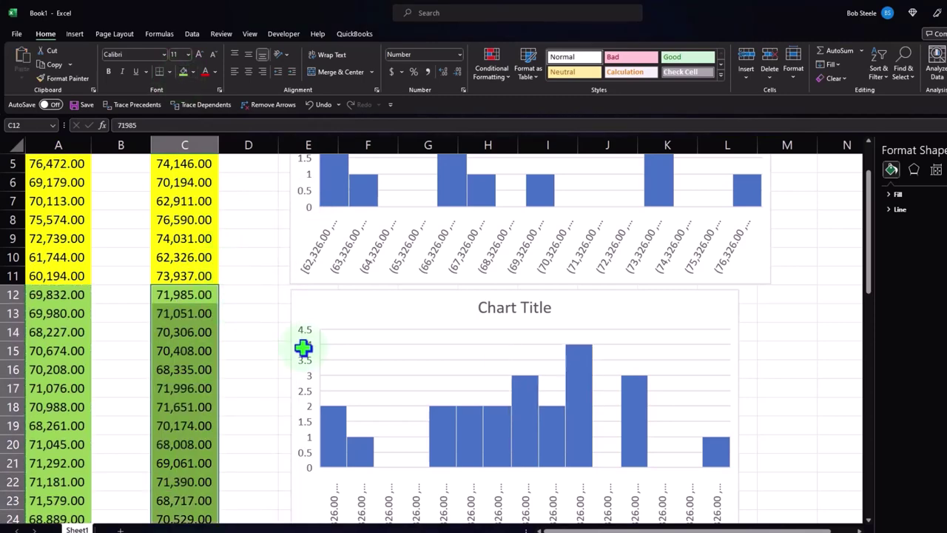
Step: Extend the lower histogram's data range in column C down to row 40 and view its bars
left_click(342, 435)
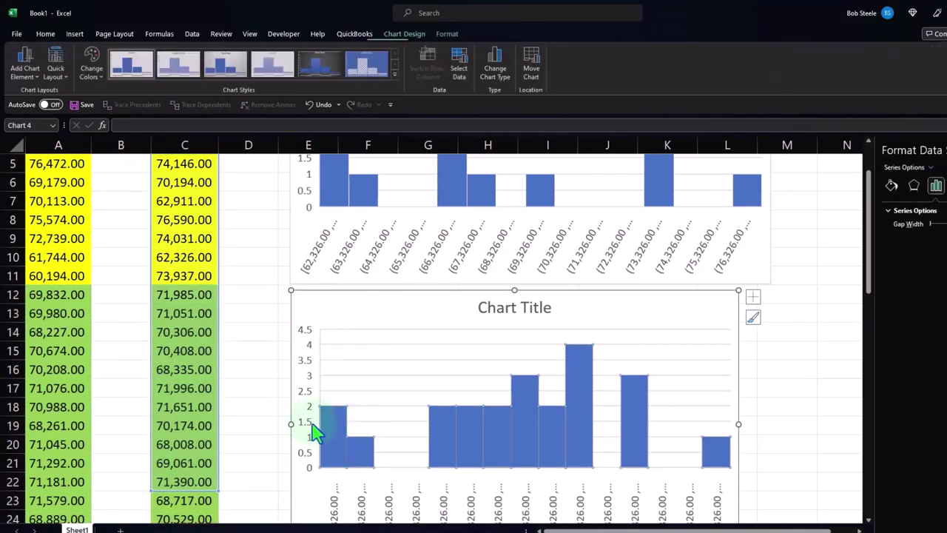
scroll(254, 397, "down", 2)
scroll(272, 361, "down", 1)
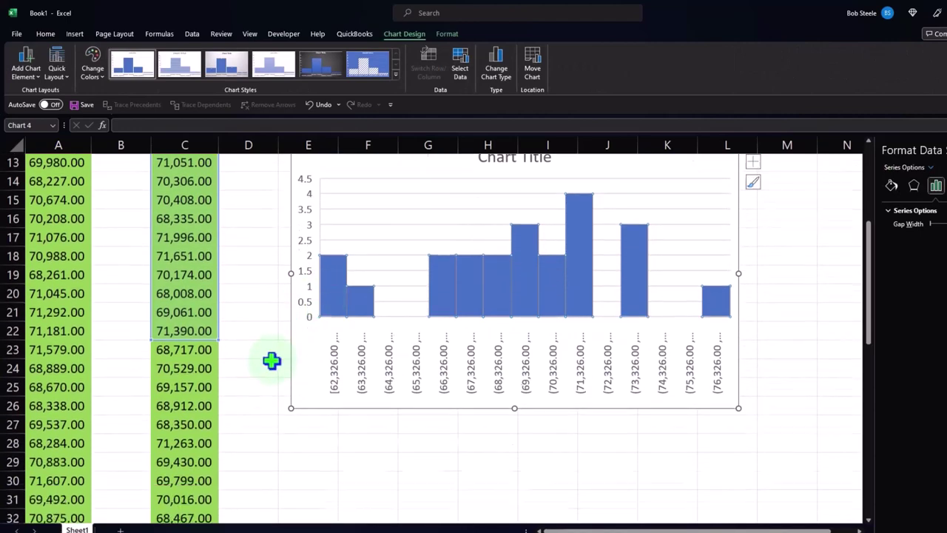
scroll(272, 360, "down", 2)
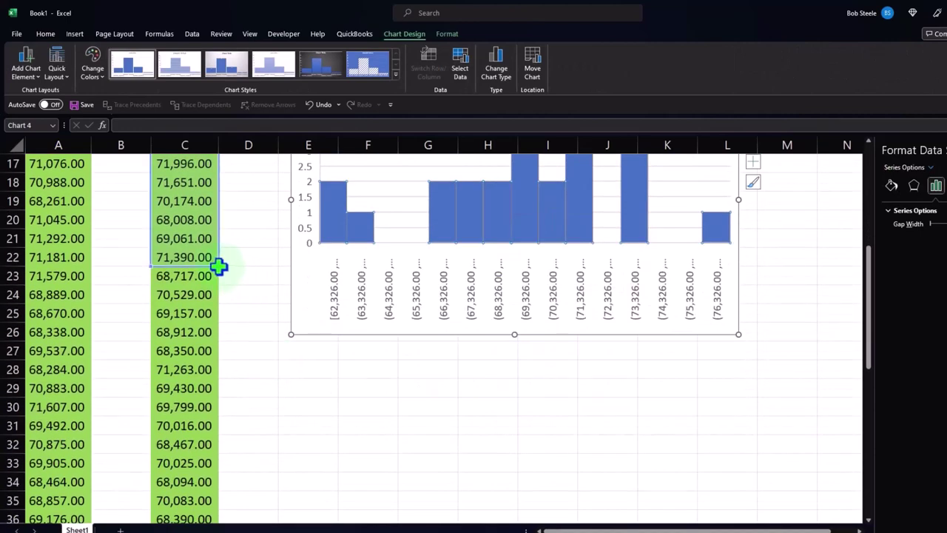
left_click_drag(219, 266, 203, 186)
scroll(275, 242, "up", 9)
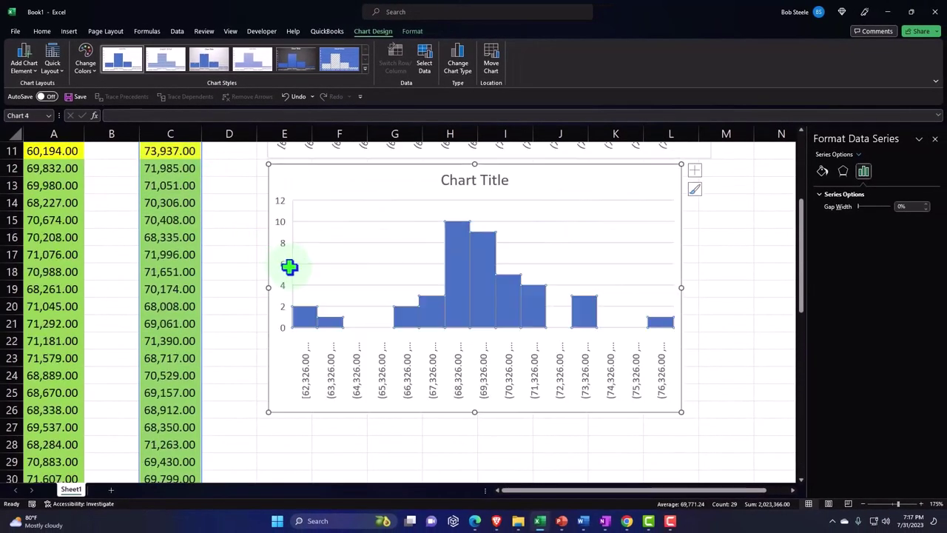
Step: Examine the lower histogram's distribution alongside the combined yellow and green values in column C
left_click(245, 285)
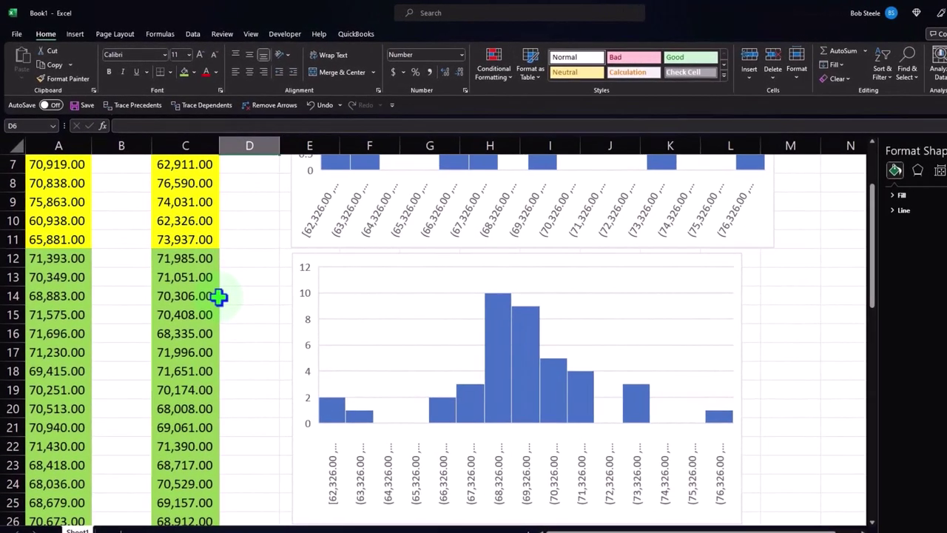
left_click(296, 269)
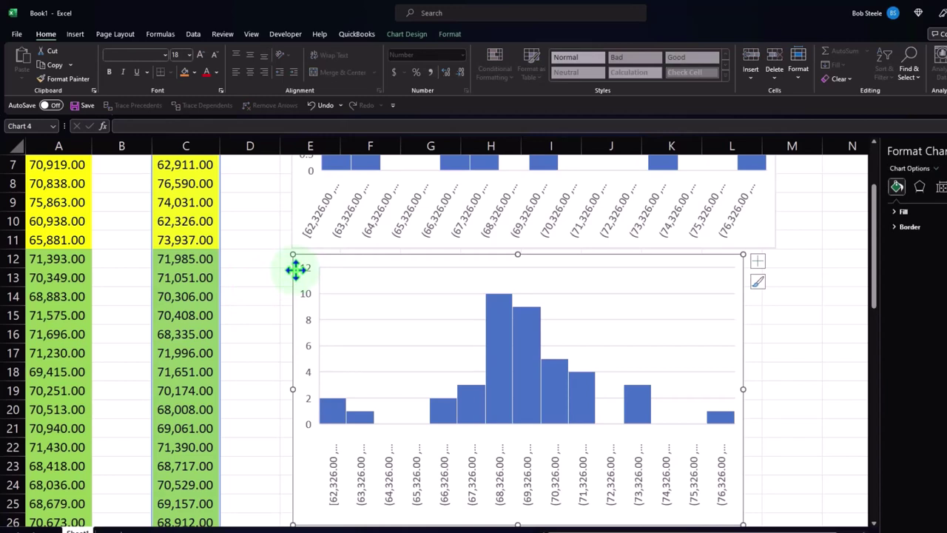
left_click(186, 290)
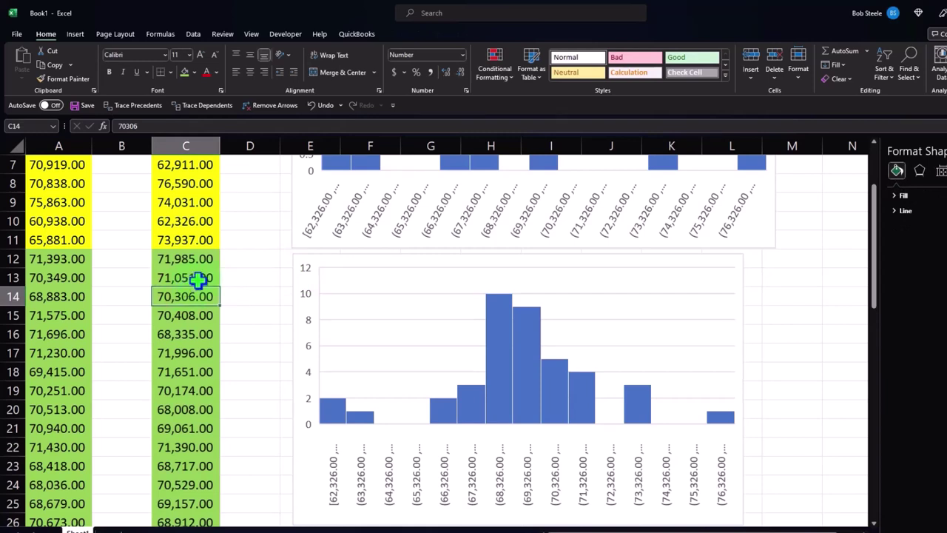
left_click(237, 312)
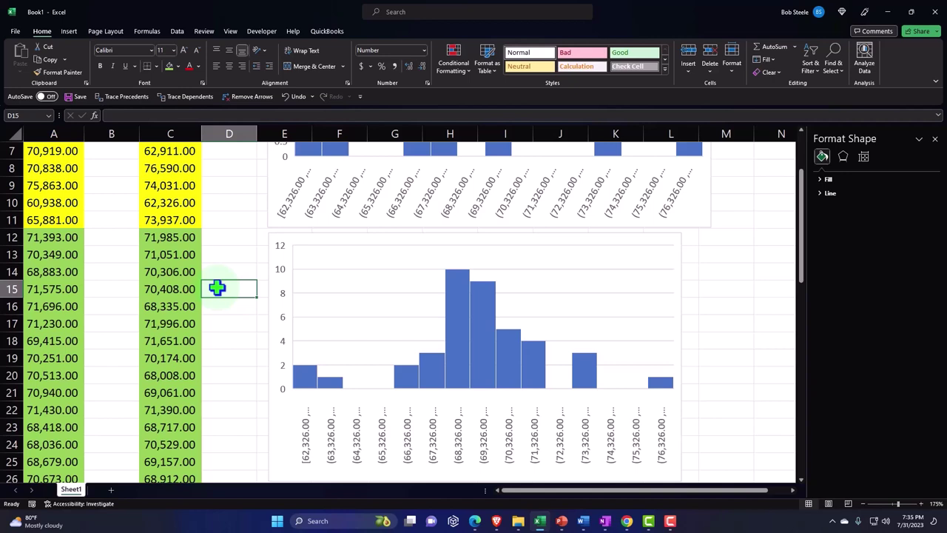
left_click(184, 275)
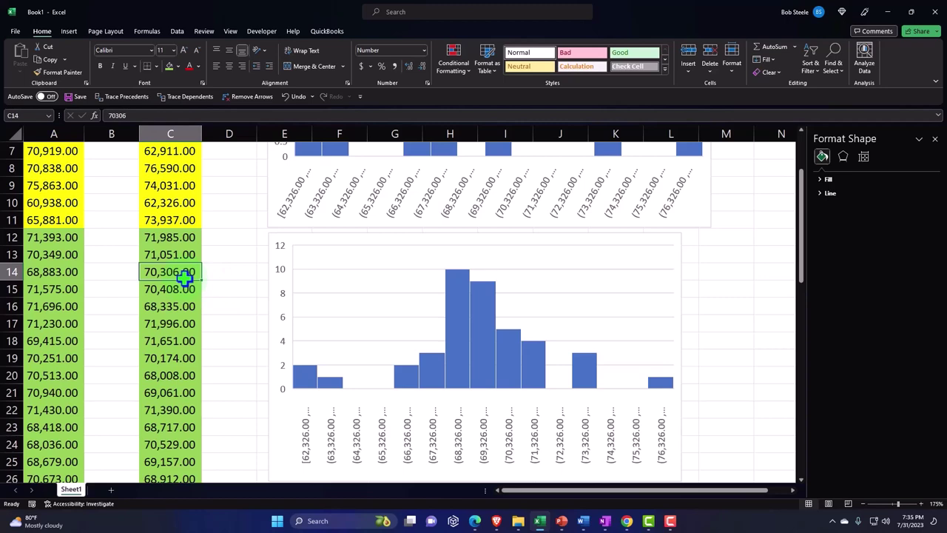
left_click(318, 289)
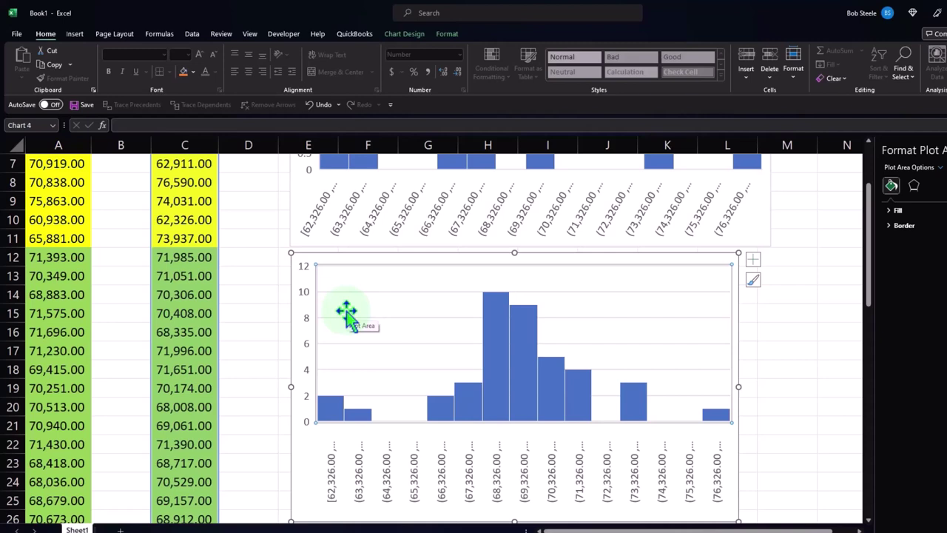
left_click(248, 342)
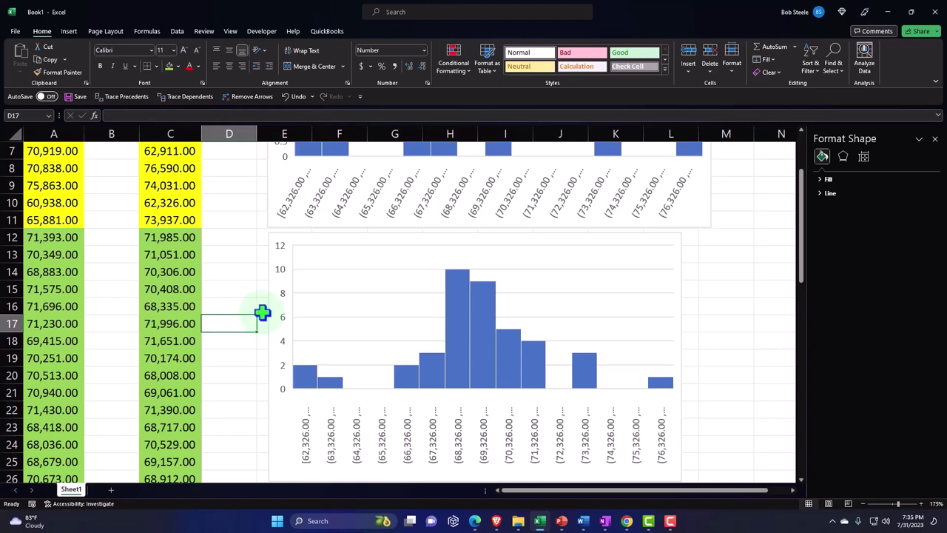
Step: Compare the upper histogram of the yellow values in C1:C11 with the lower histogram that also includes the green values
scroll(263, 312, "up", 2)
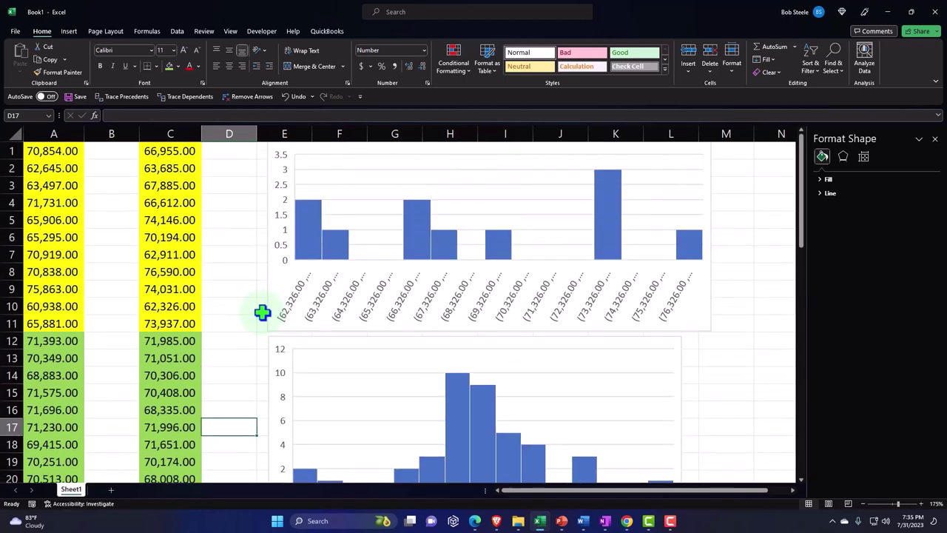
left_click_drag(186, 153, 181, 316)
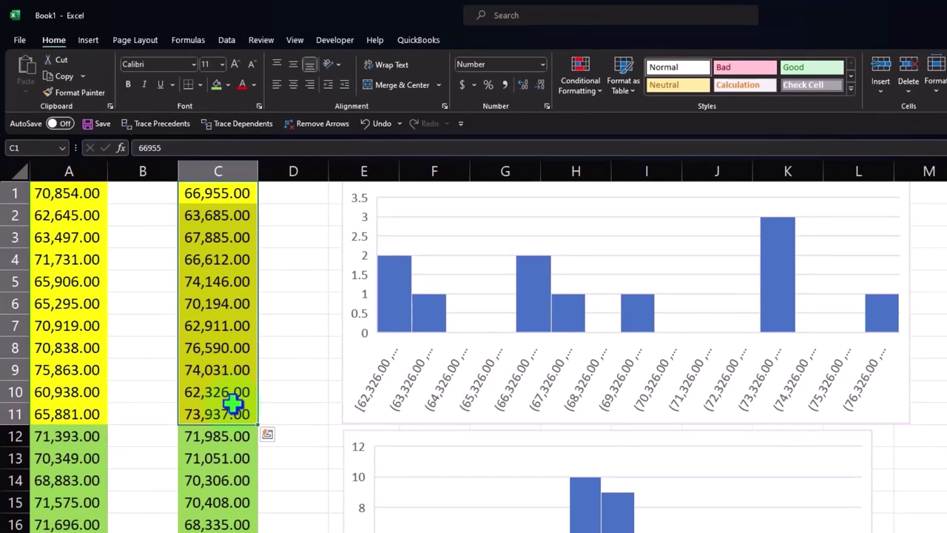
scroll(232, 404, "down", 2)
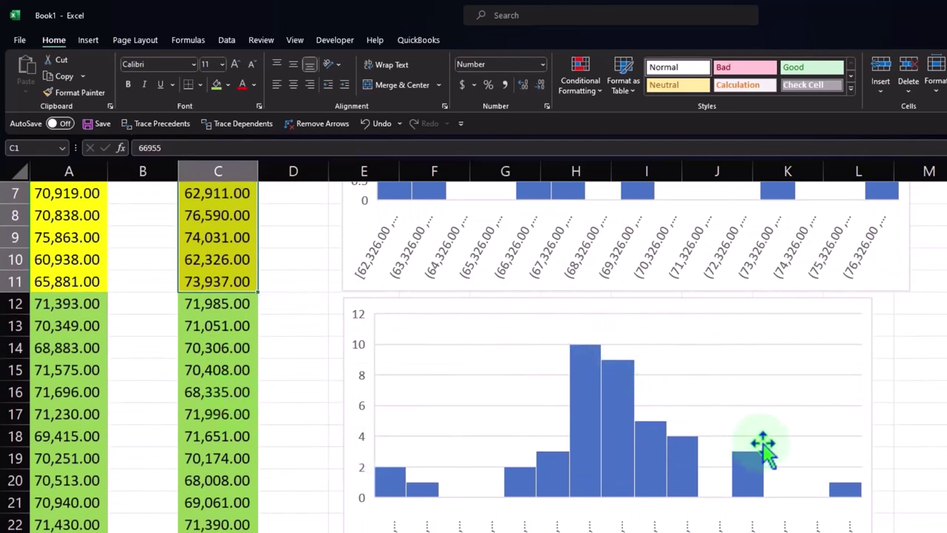
scroll(763, 450, "up", 2)
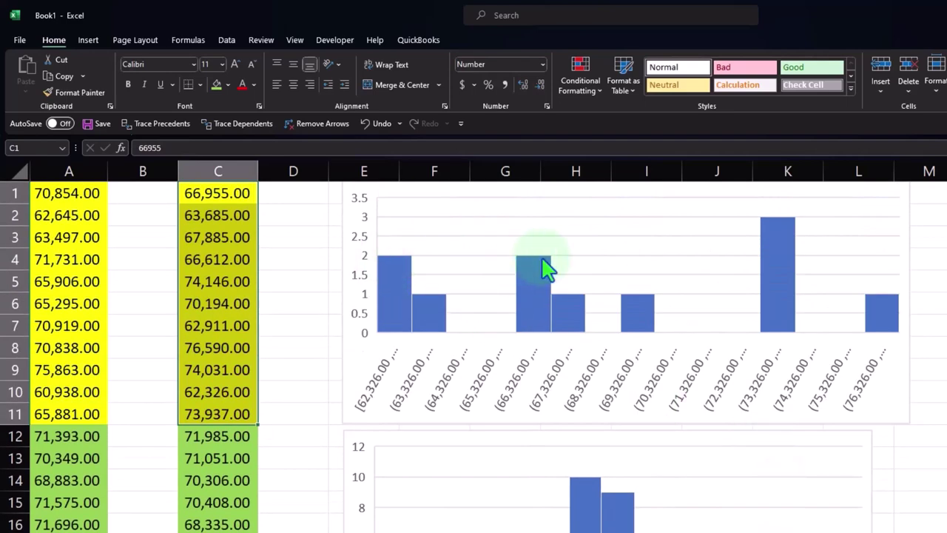
mouse_move(790, 270)
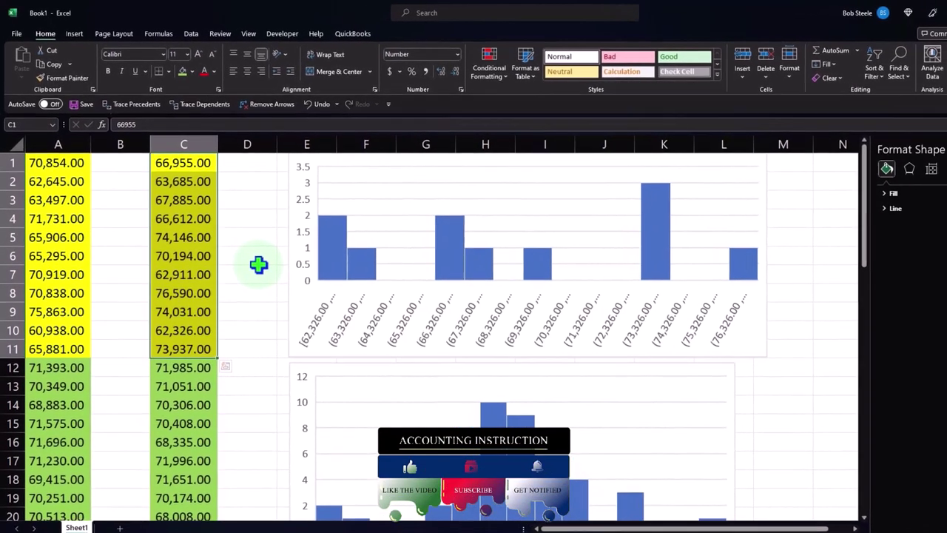
left_click_drag(188, 167, 181, 467)
scroll(243, 409, "down", 2)
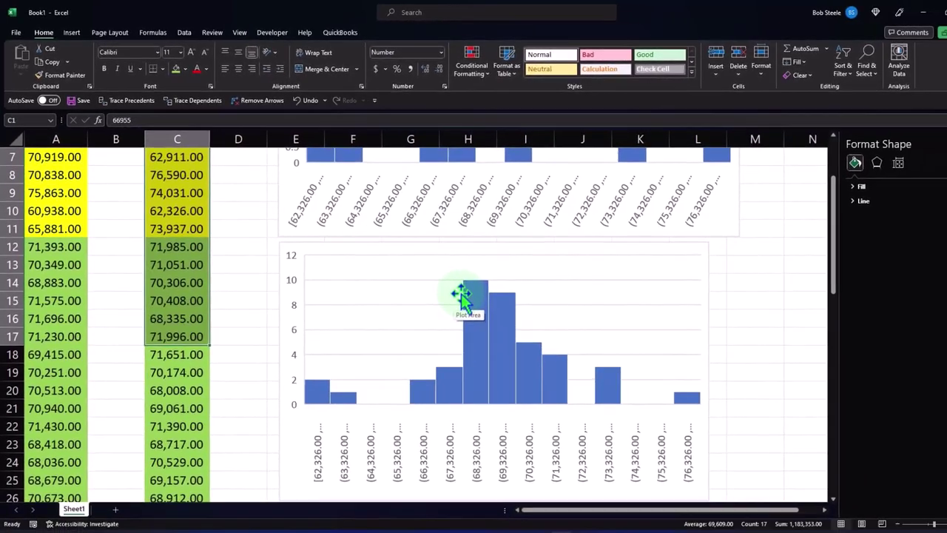
left_click(226, 360)
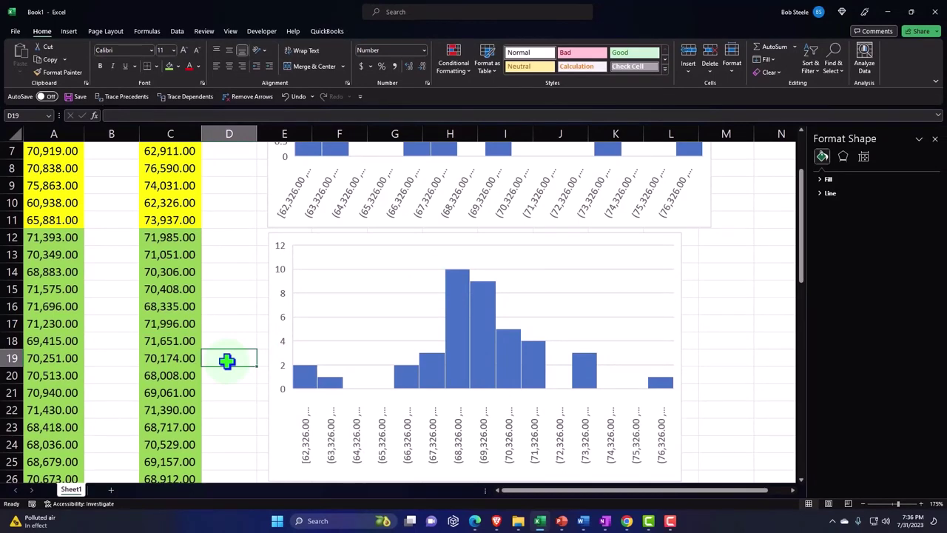